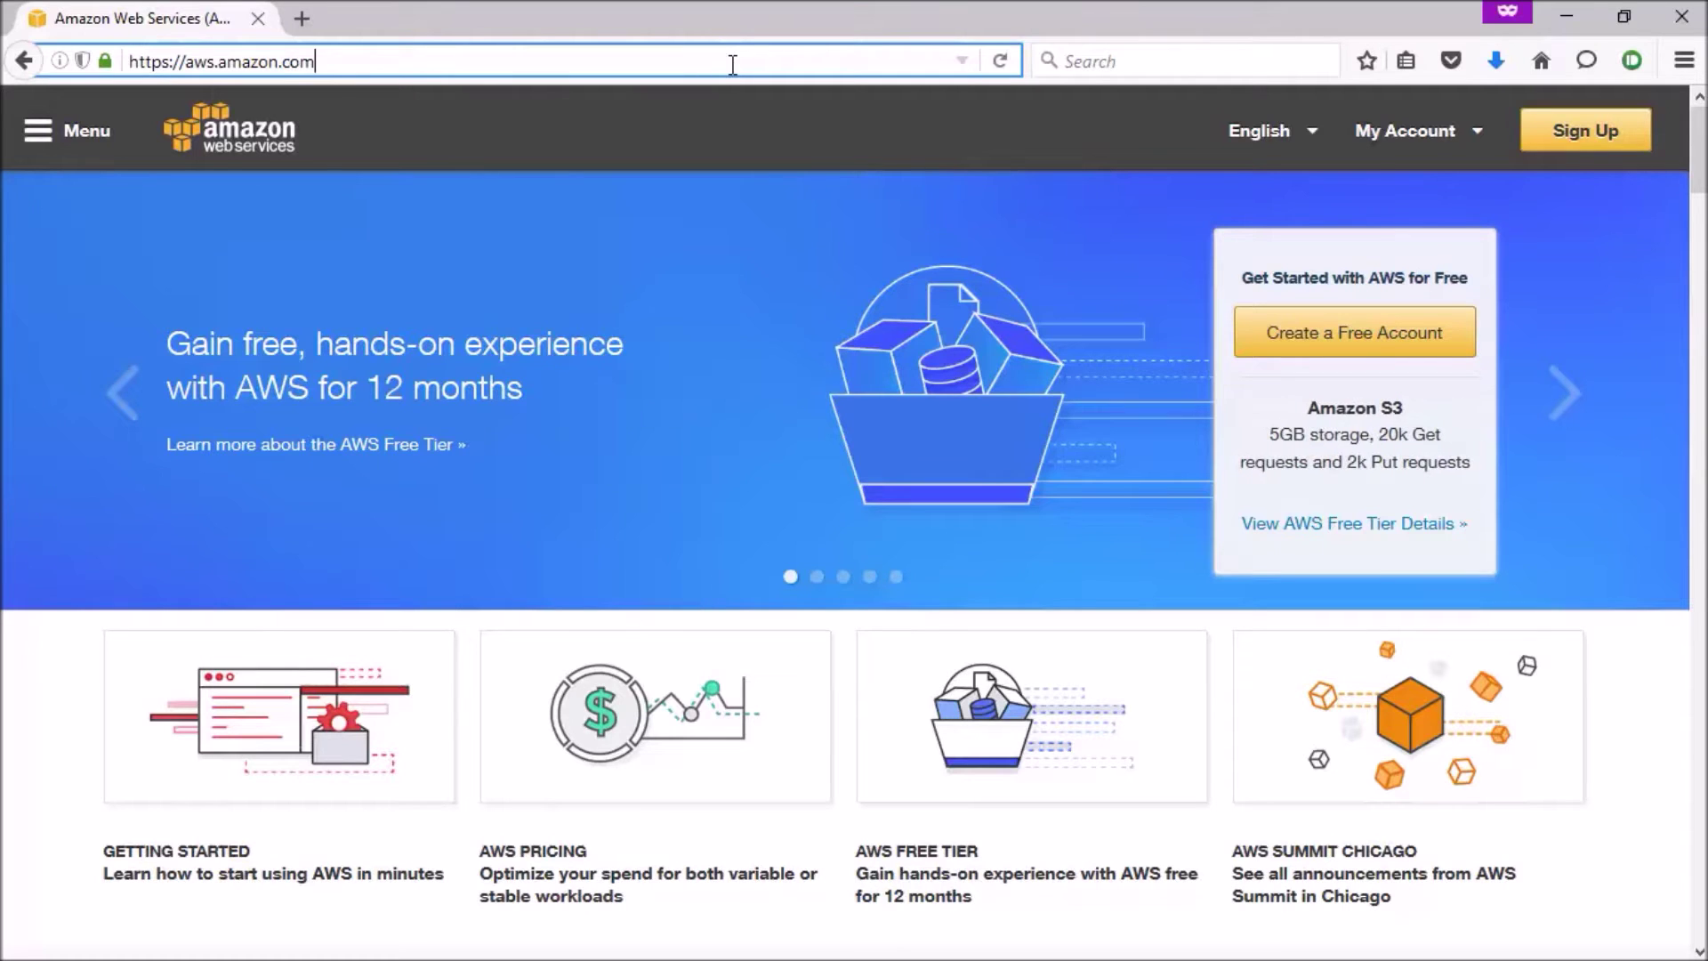
Step: Open the AWS Marketplace Software page from the site's list of products
click(45, 134)
click(49, 138)
click(37, 133)
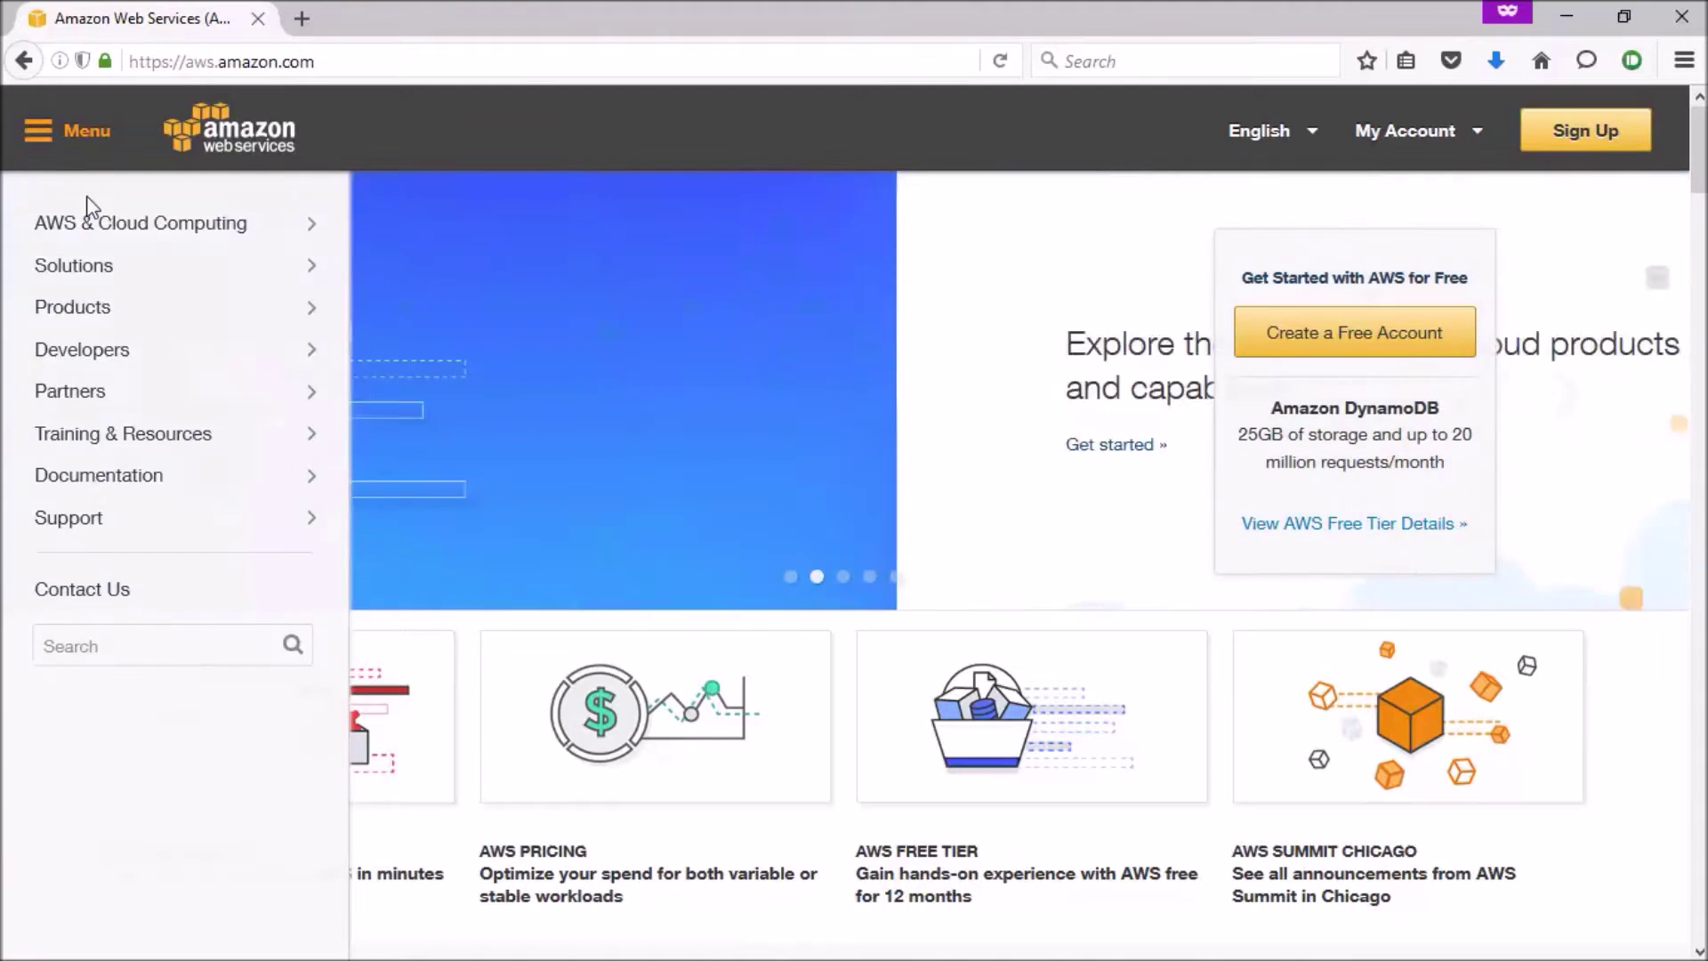
mouse_move(72, 307)
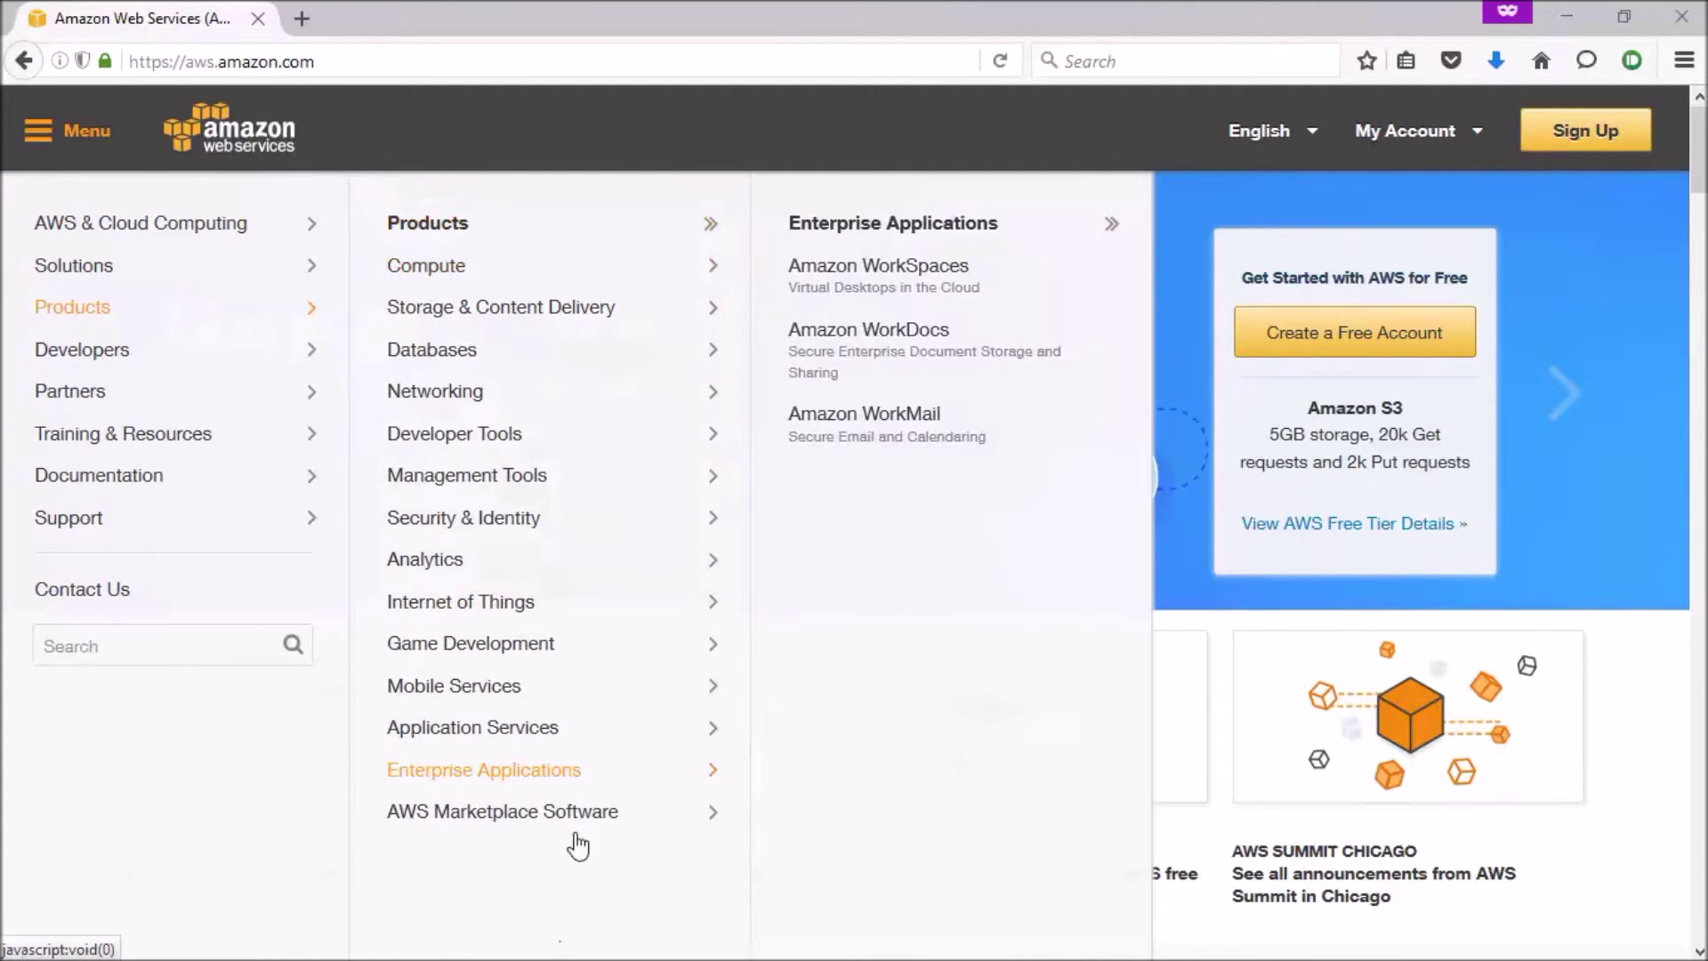
mouse_move(579, 814)
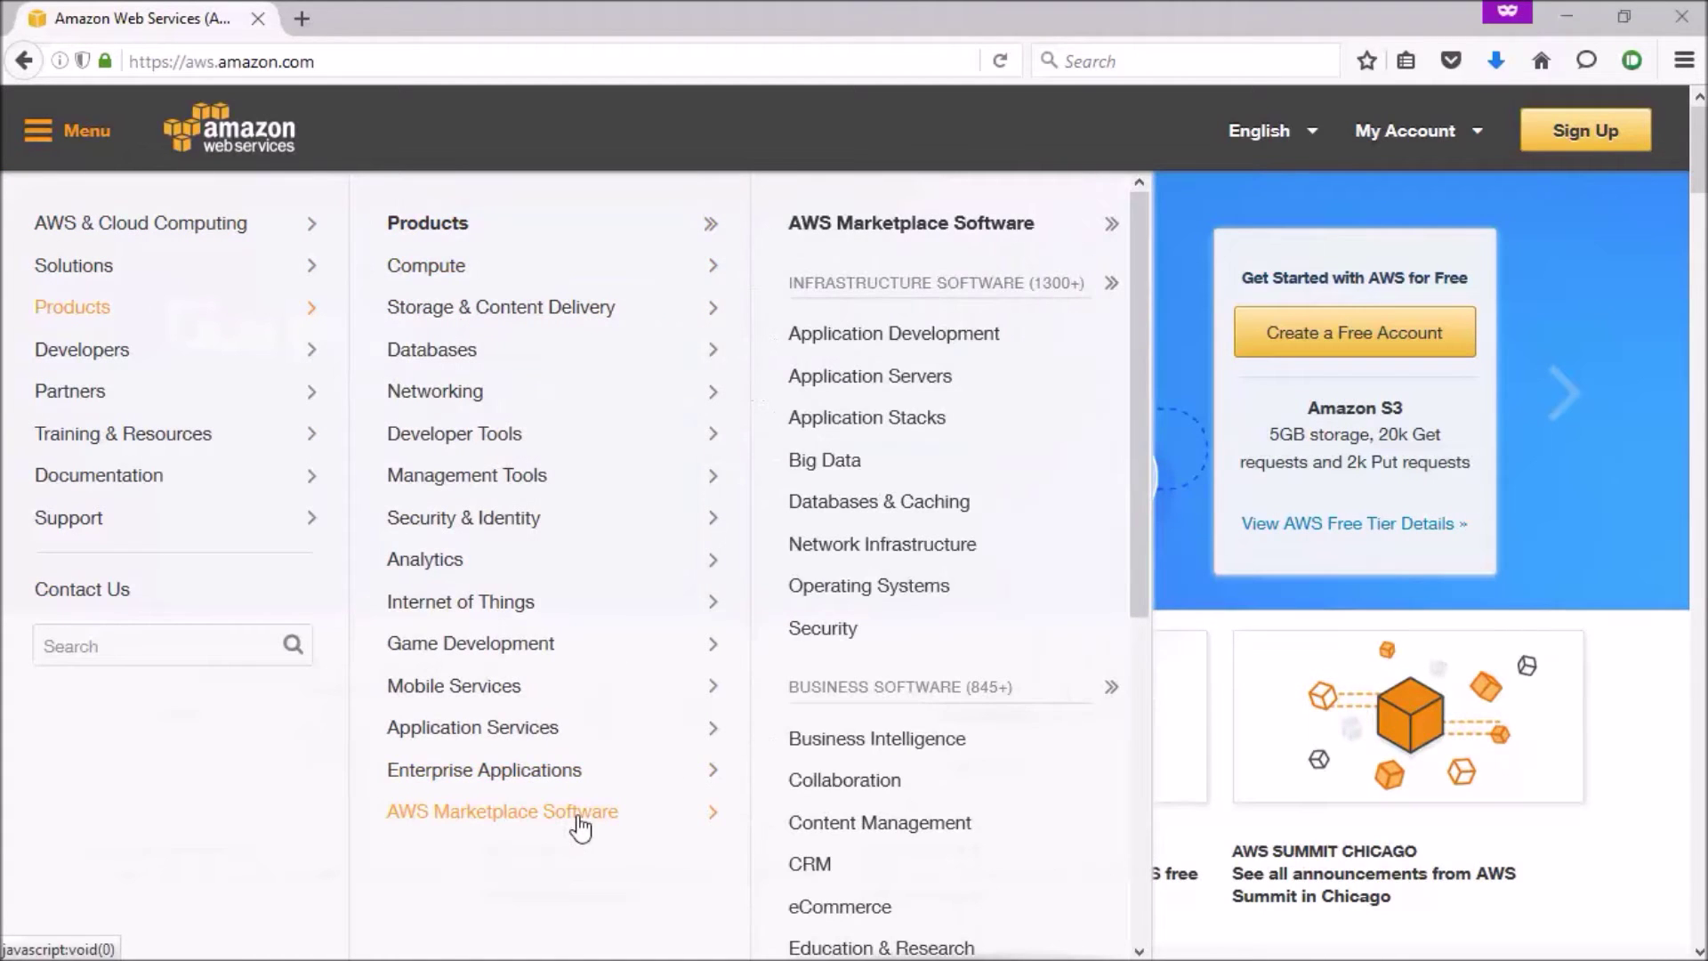
click(926, 226)
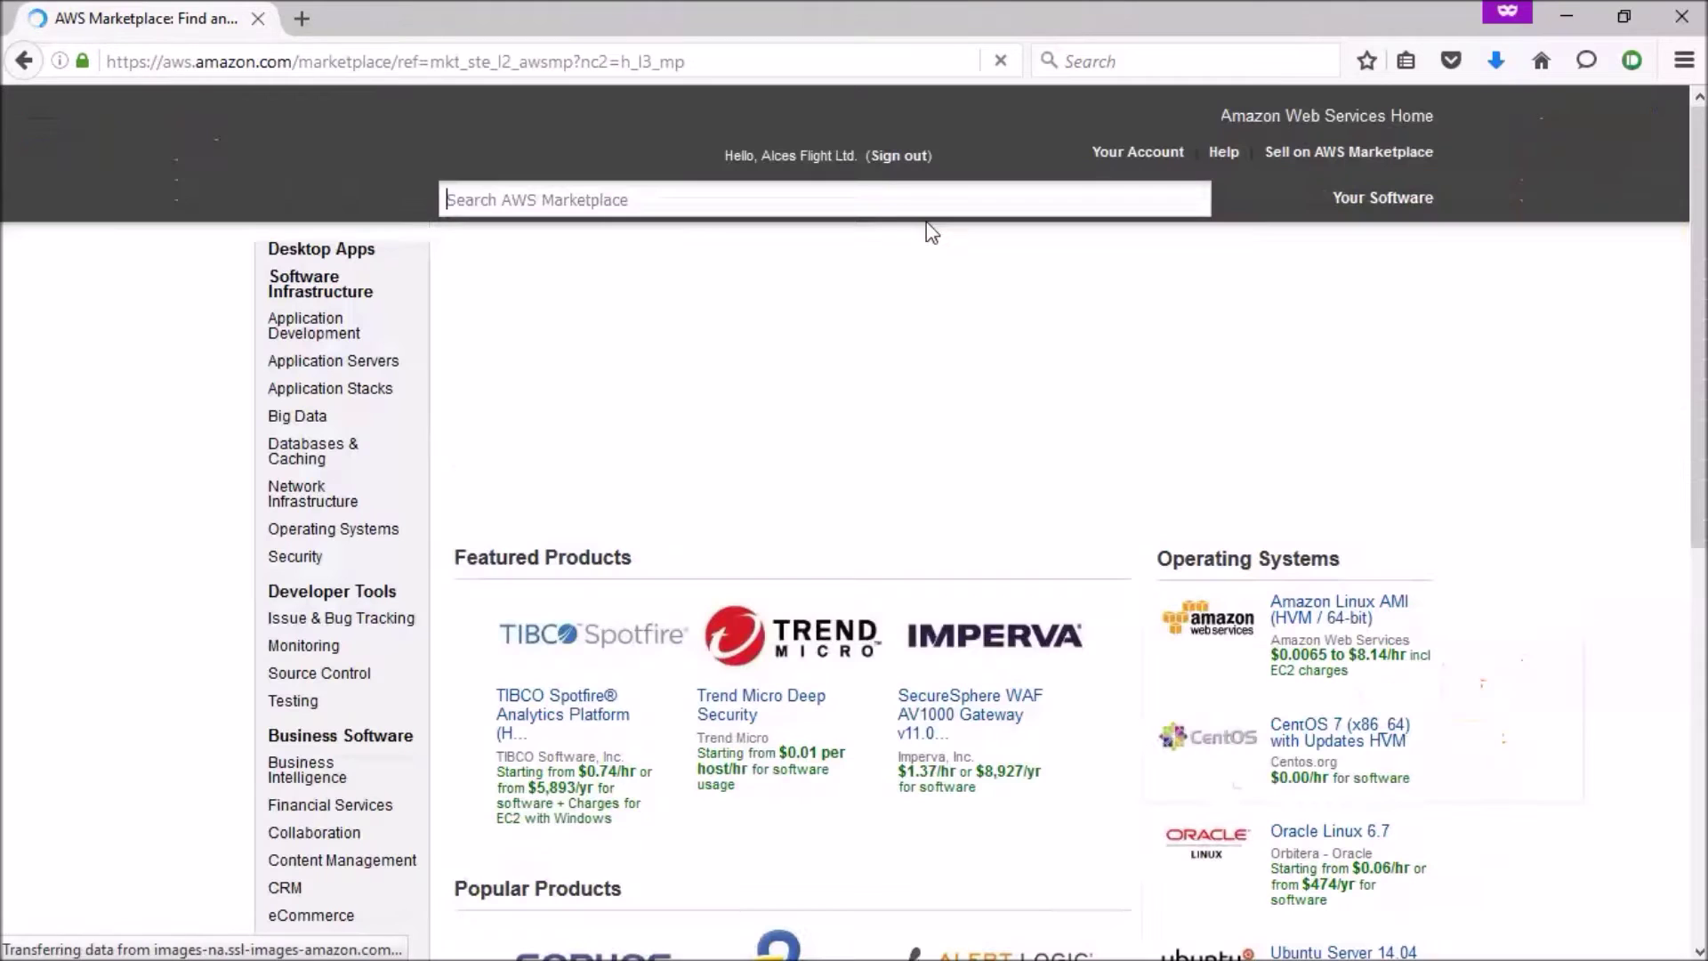
Step: Search AWS Marketplace for "Alces Flight" and open the Flight Compute cluster (Community Support) product page
click(874, 201)
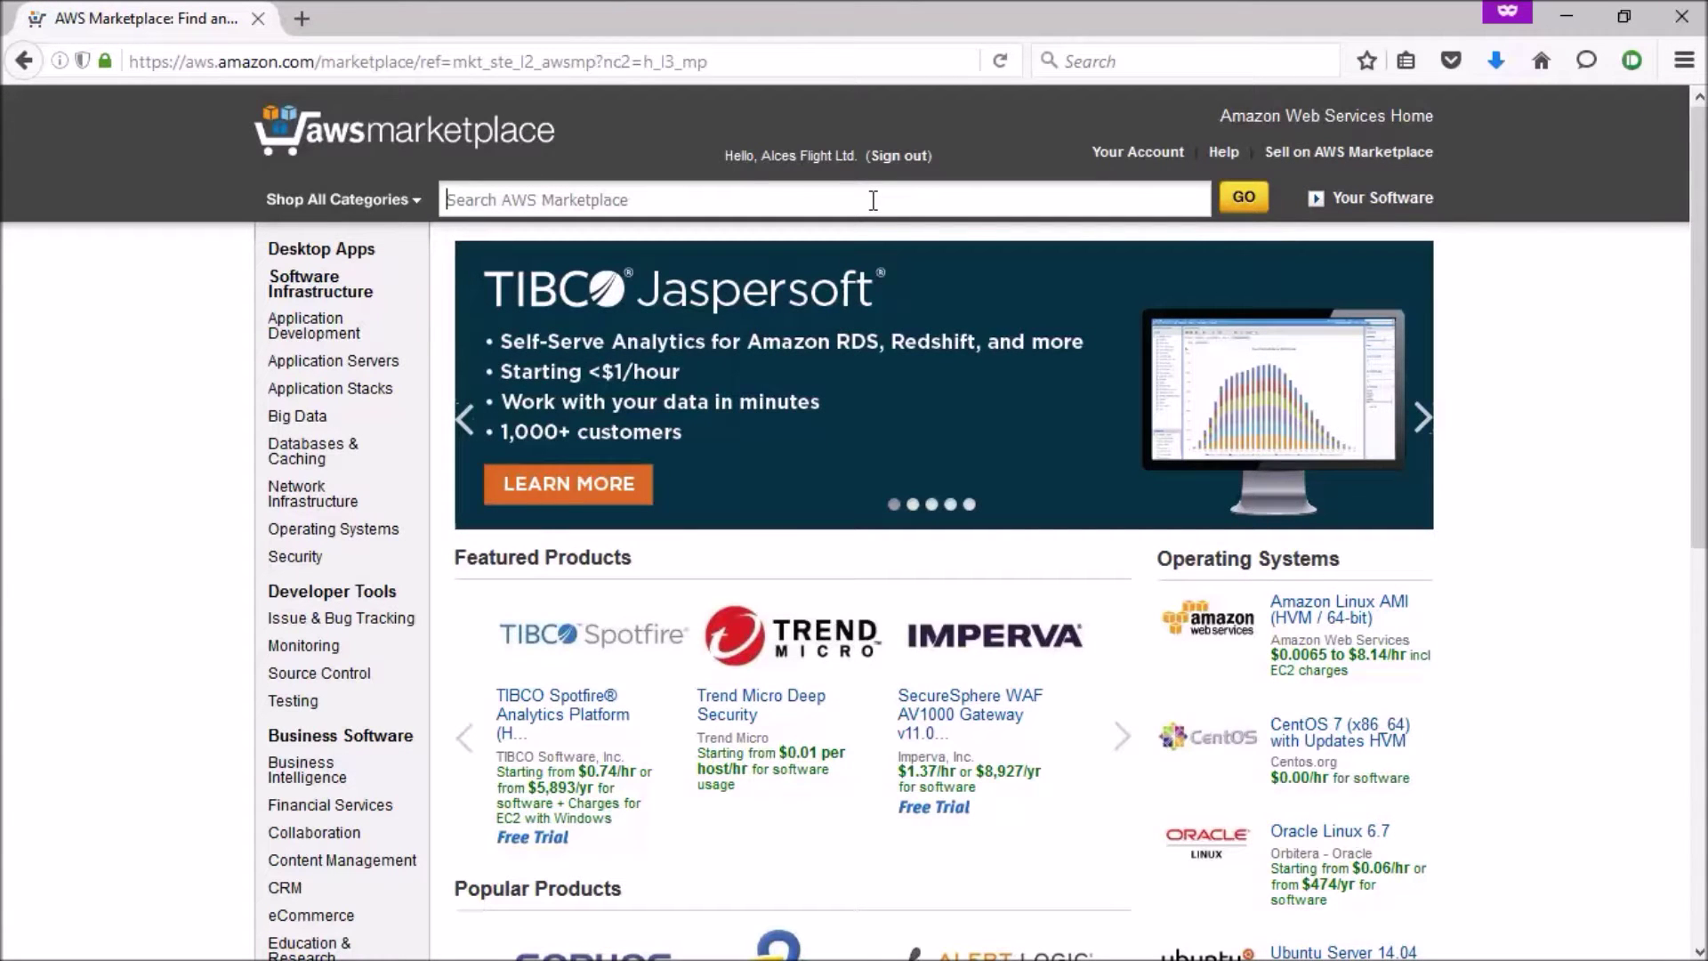
text(Alces Flight)
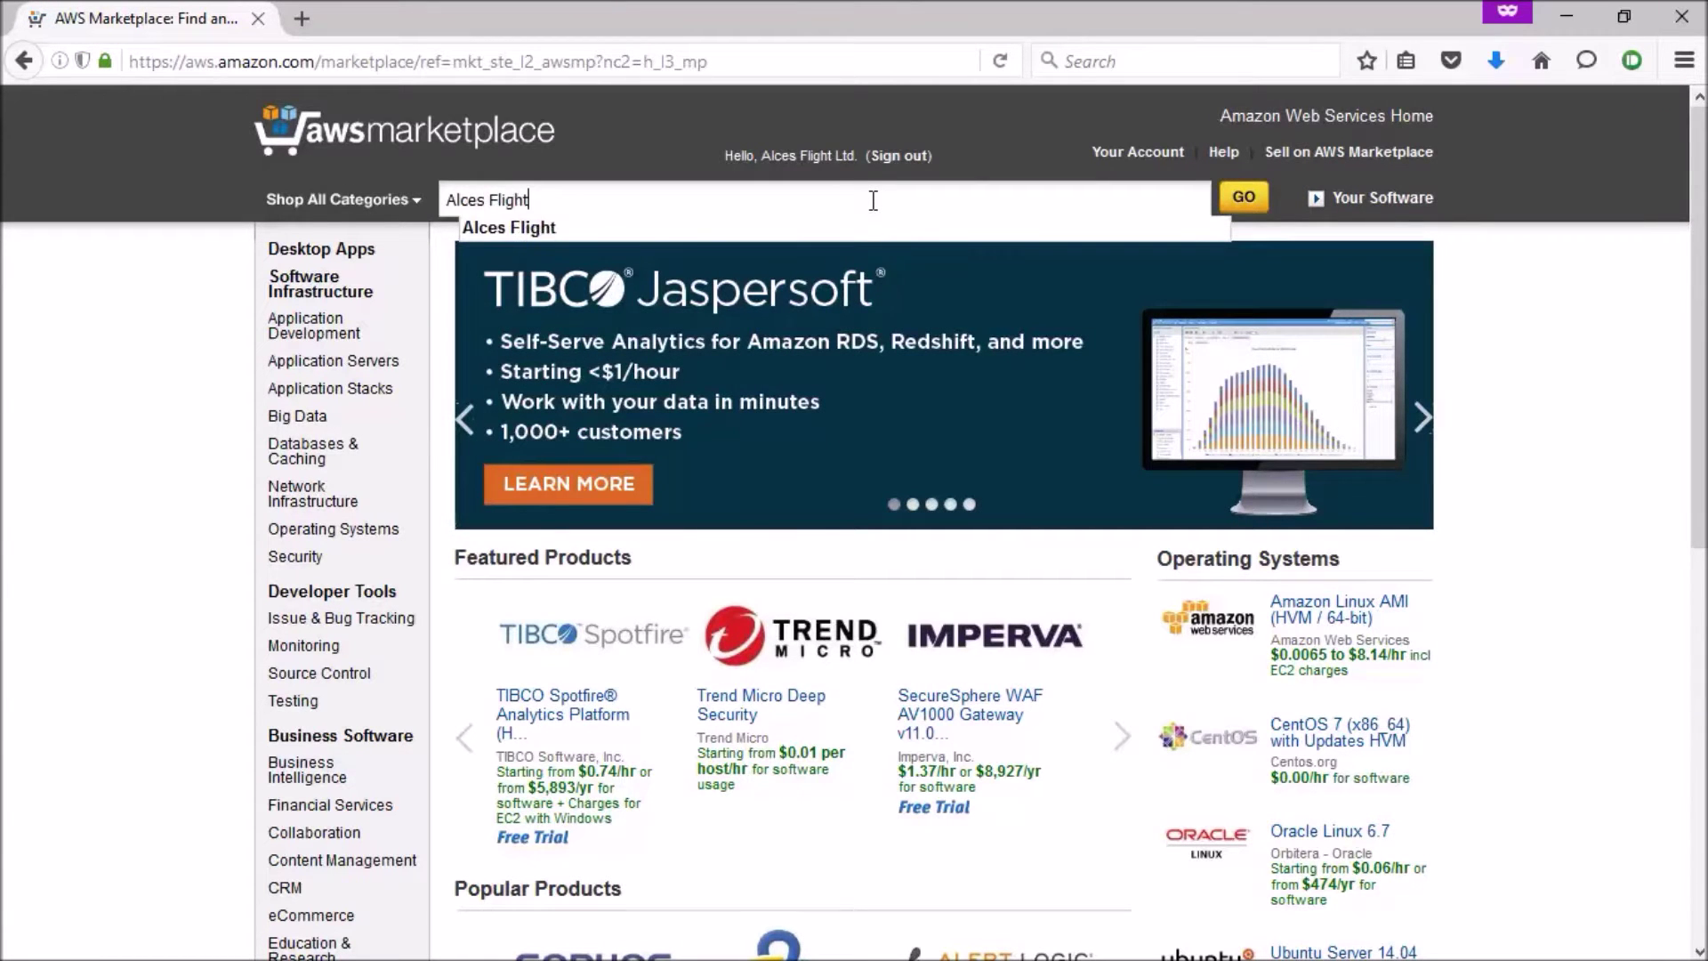
click(1244, 197)
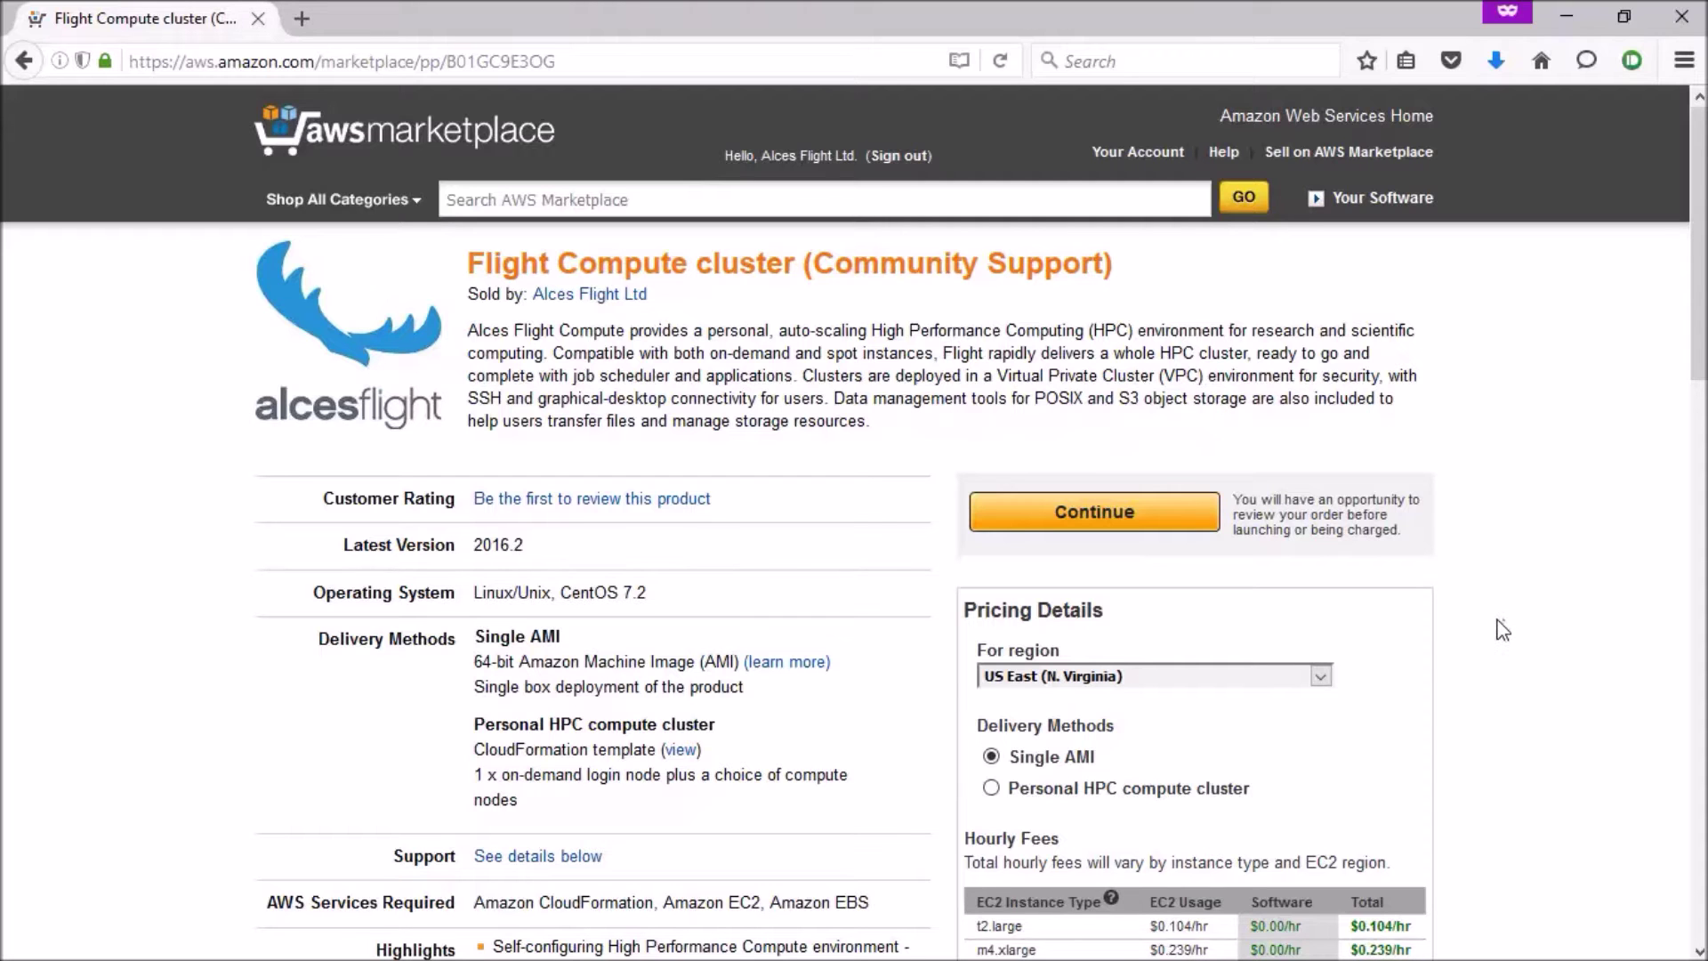
Step: Review the product details and pricing, then continue to ordering with the Custom Launch method
scroll(1502, 630, down, 6)
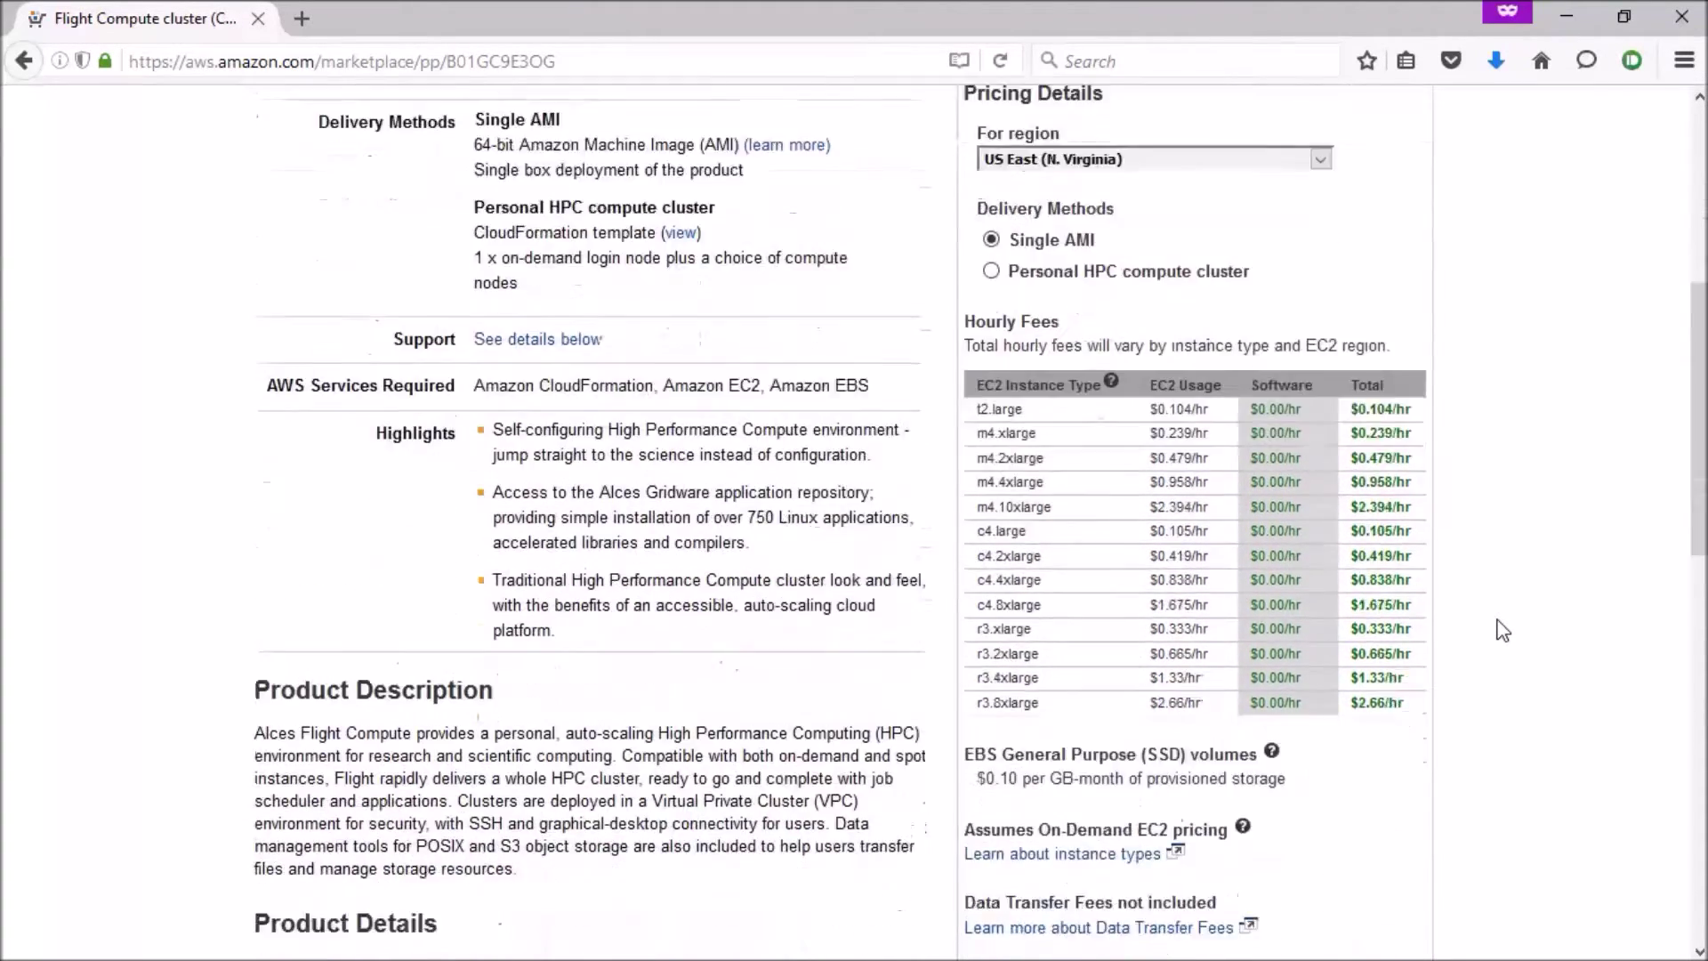
scroll(1502, 630, down, 7)
drag(1701, 594, 1701, 189)
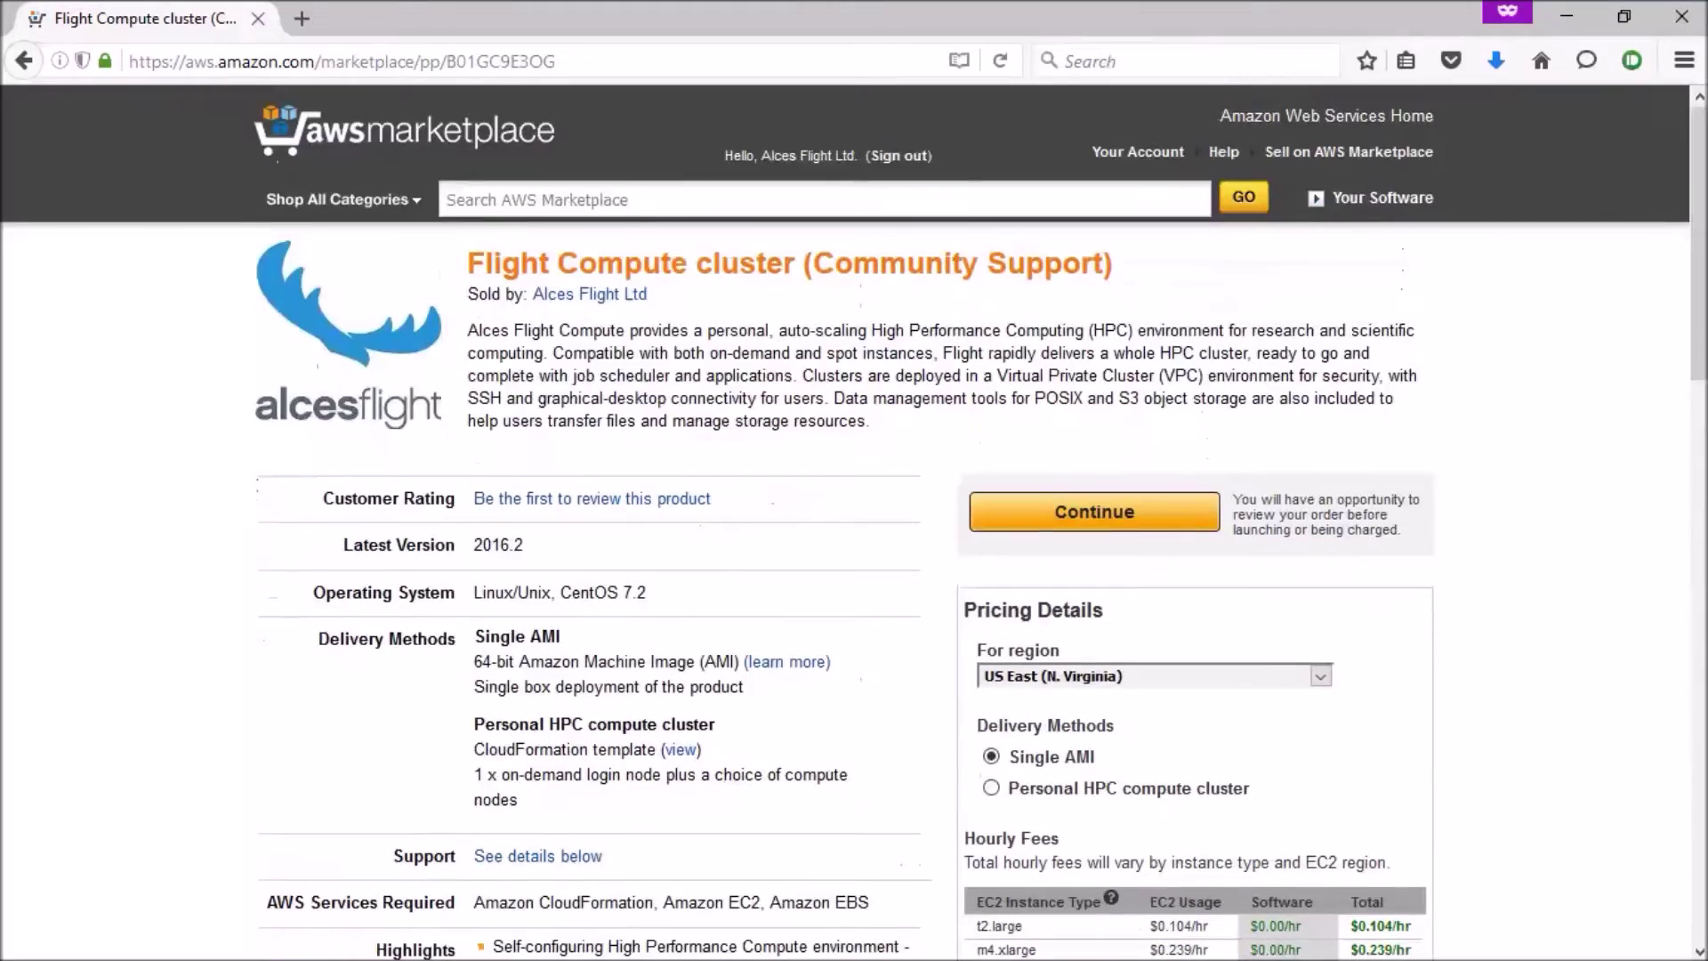
click(1171, 514)
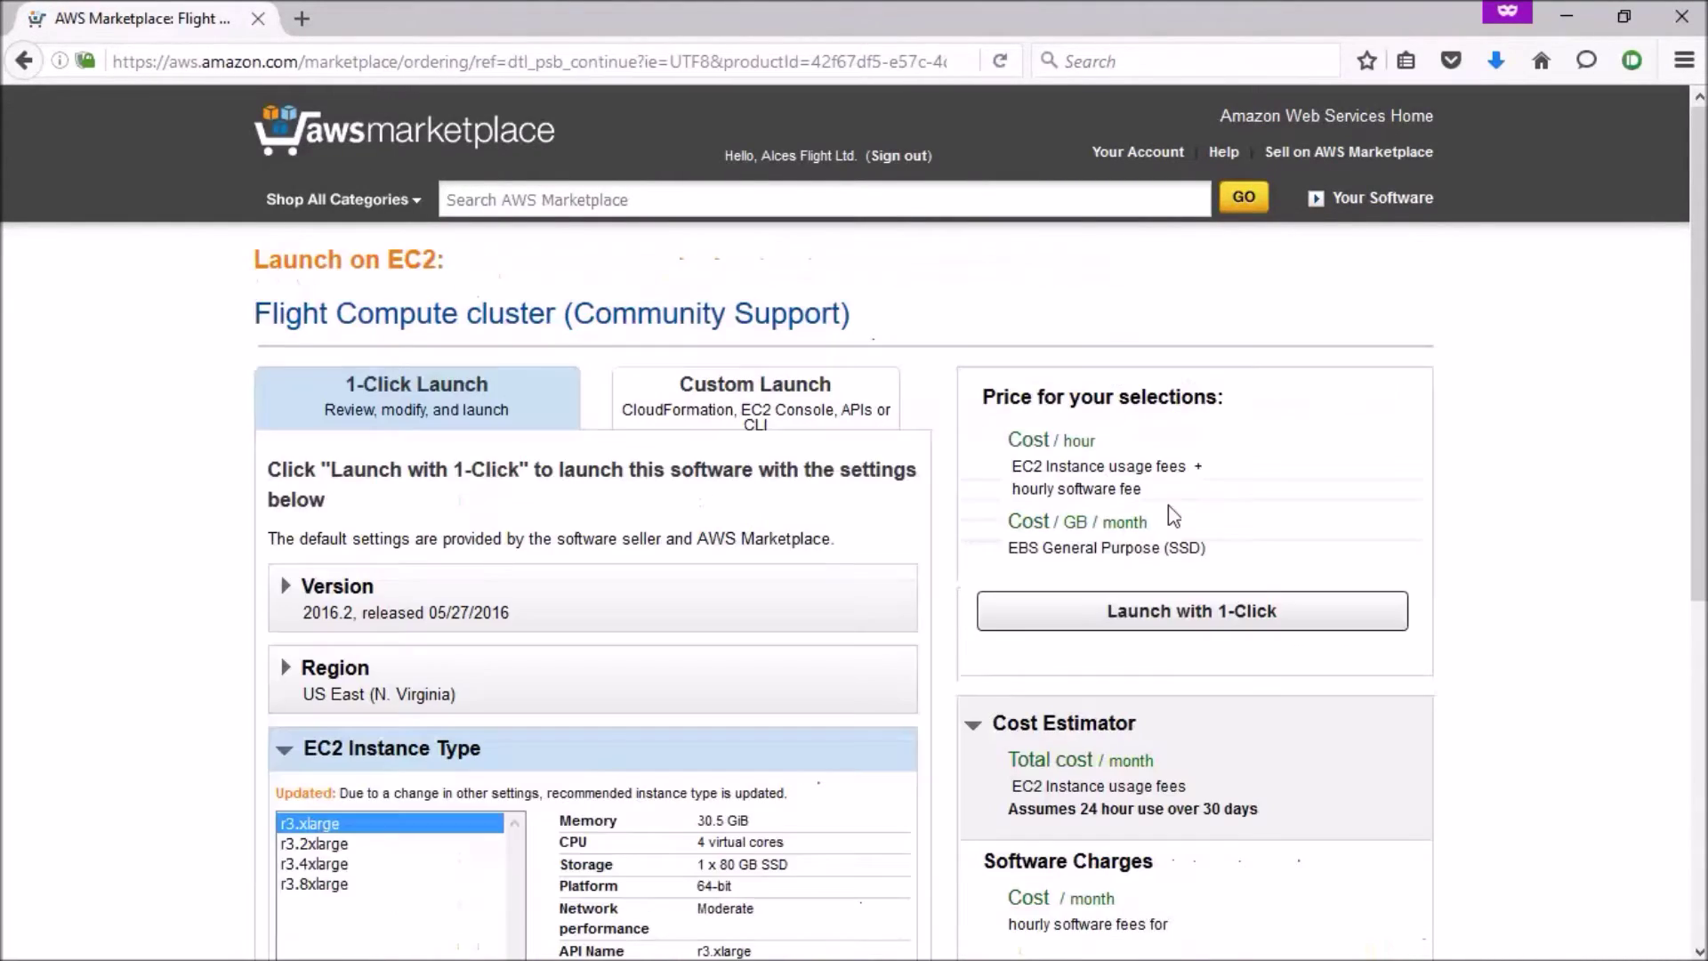
click(799, 416)
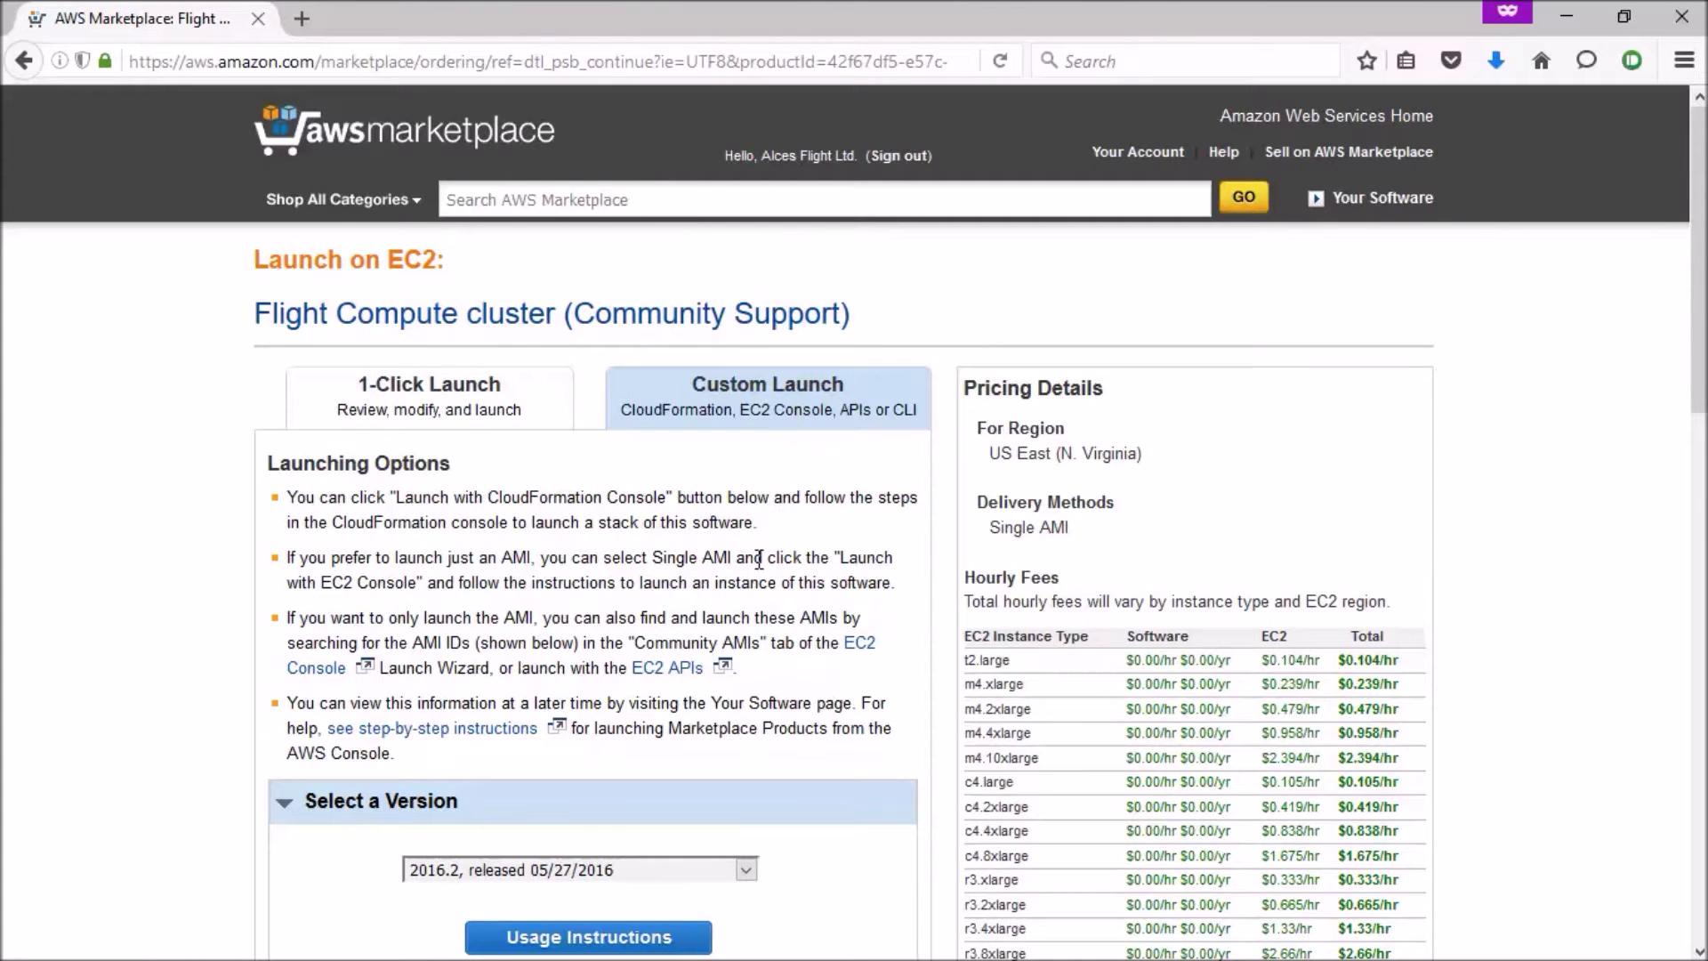
Step: Set the launch region for the Flight Compute cluster to EU (Ireland)
scroll(759, 559, down, 6)
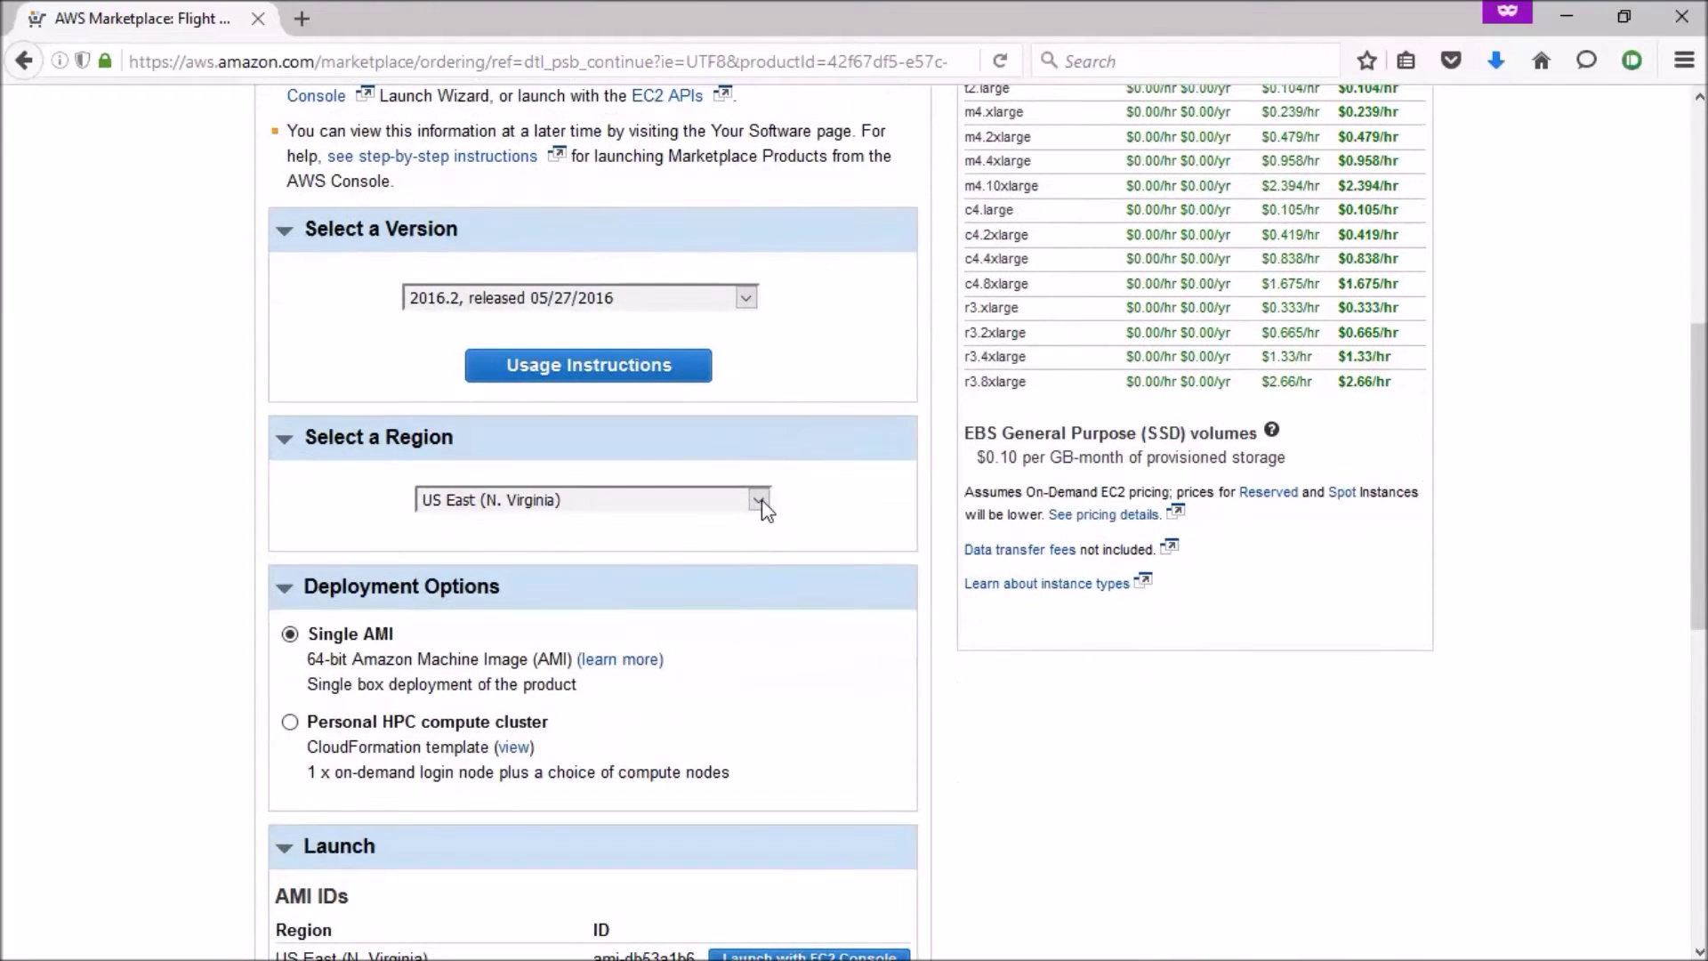
click(761, 502)
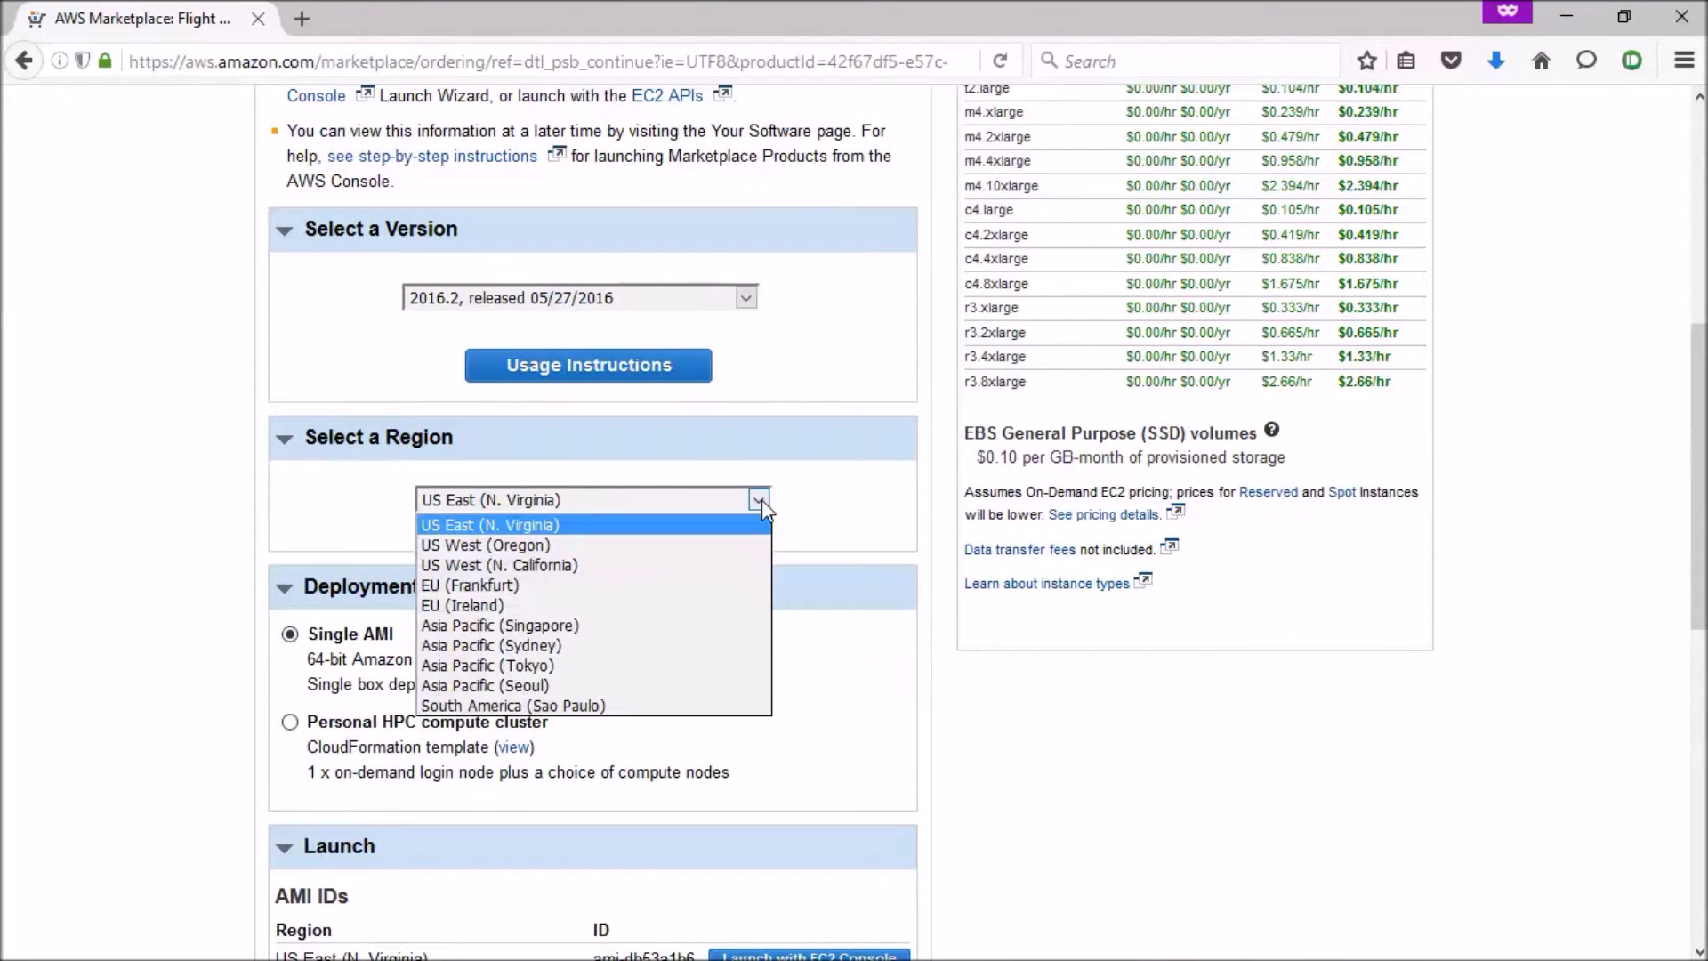
click(701, 605)
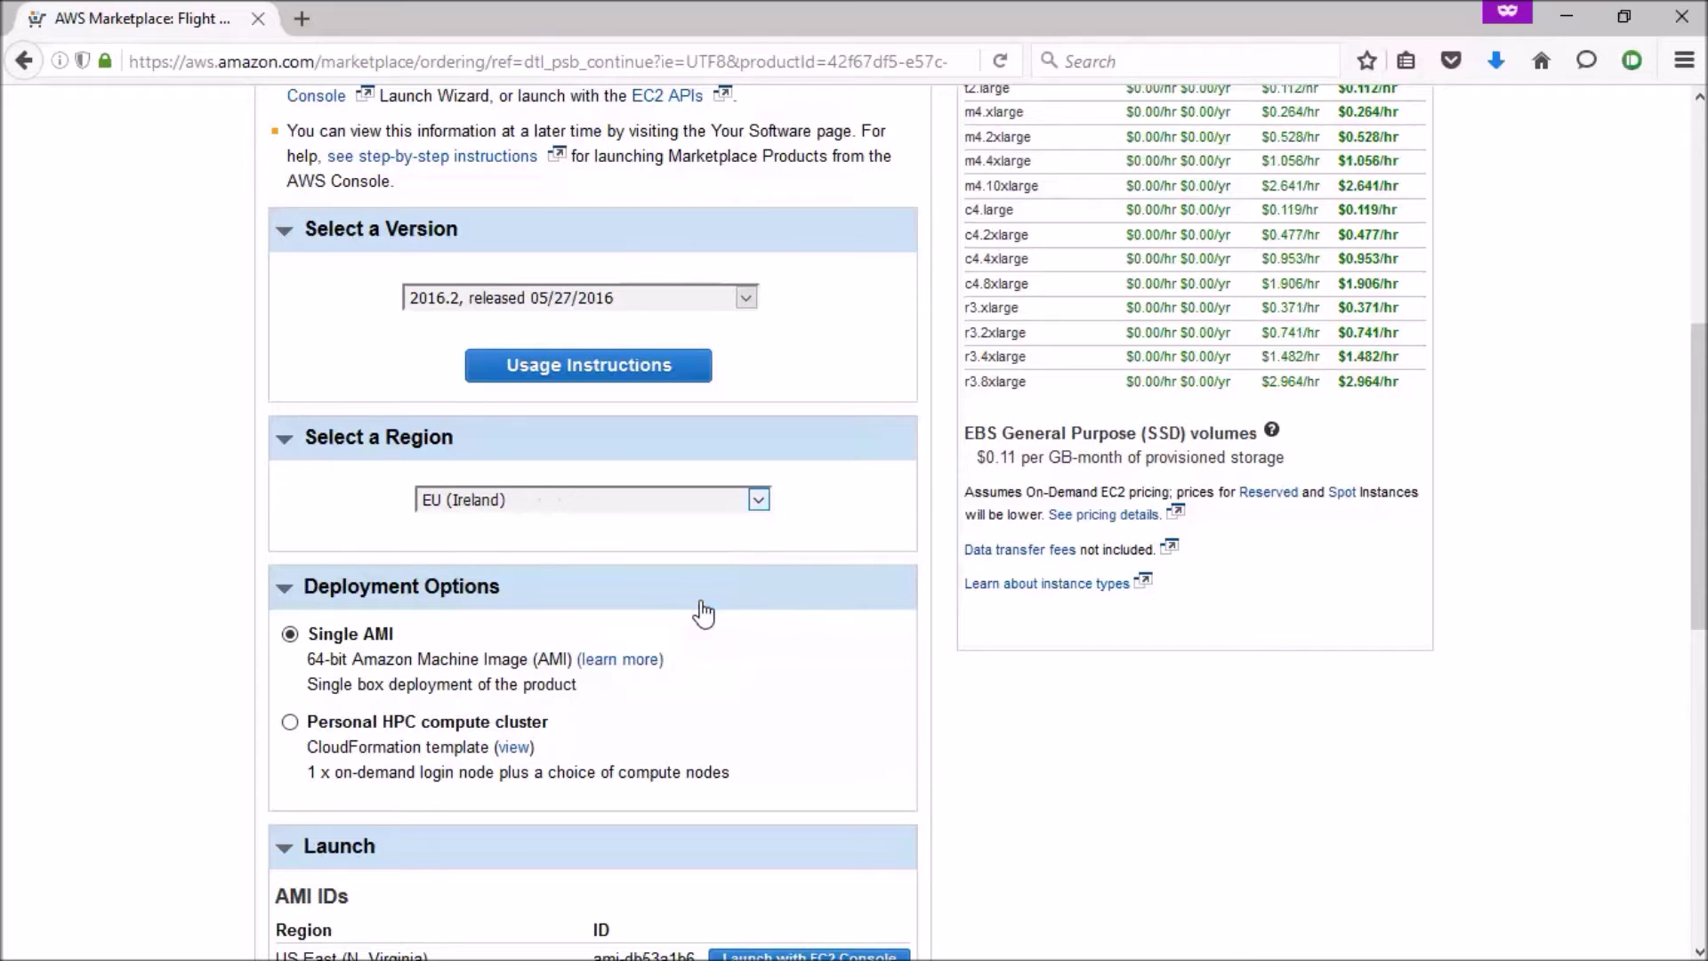
Step: Choose the Personal HPC compute cluster deployment option and launch it with the CloudFormation Console
scroll(703, 640, down, 1)
scroll(703, 653, down, 1)
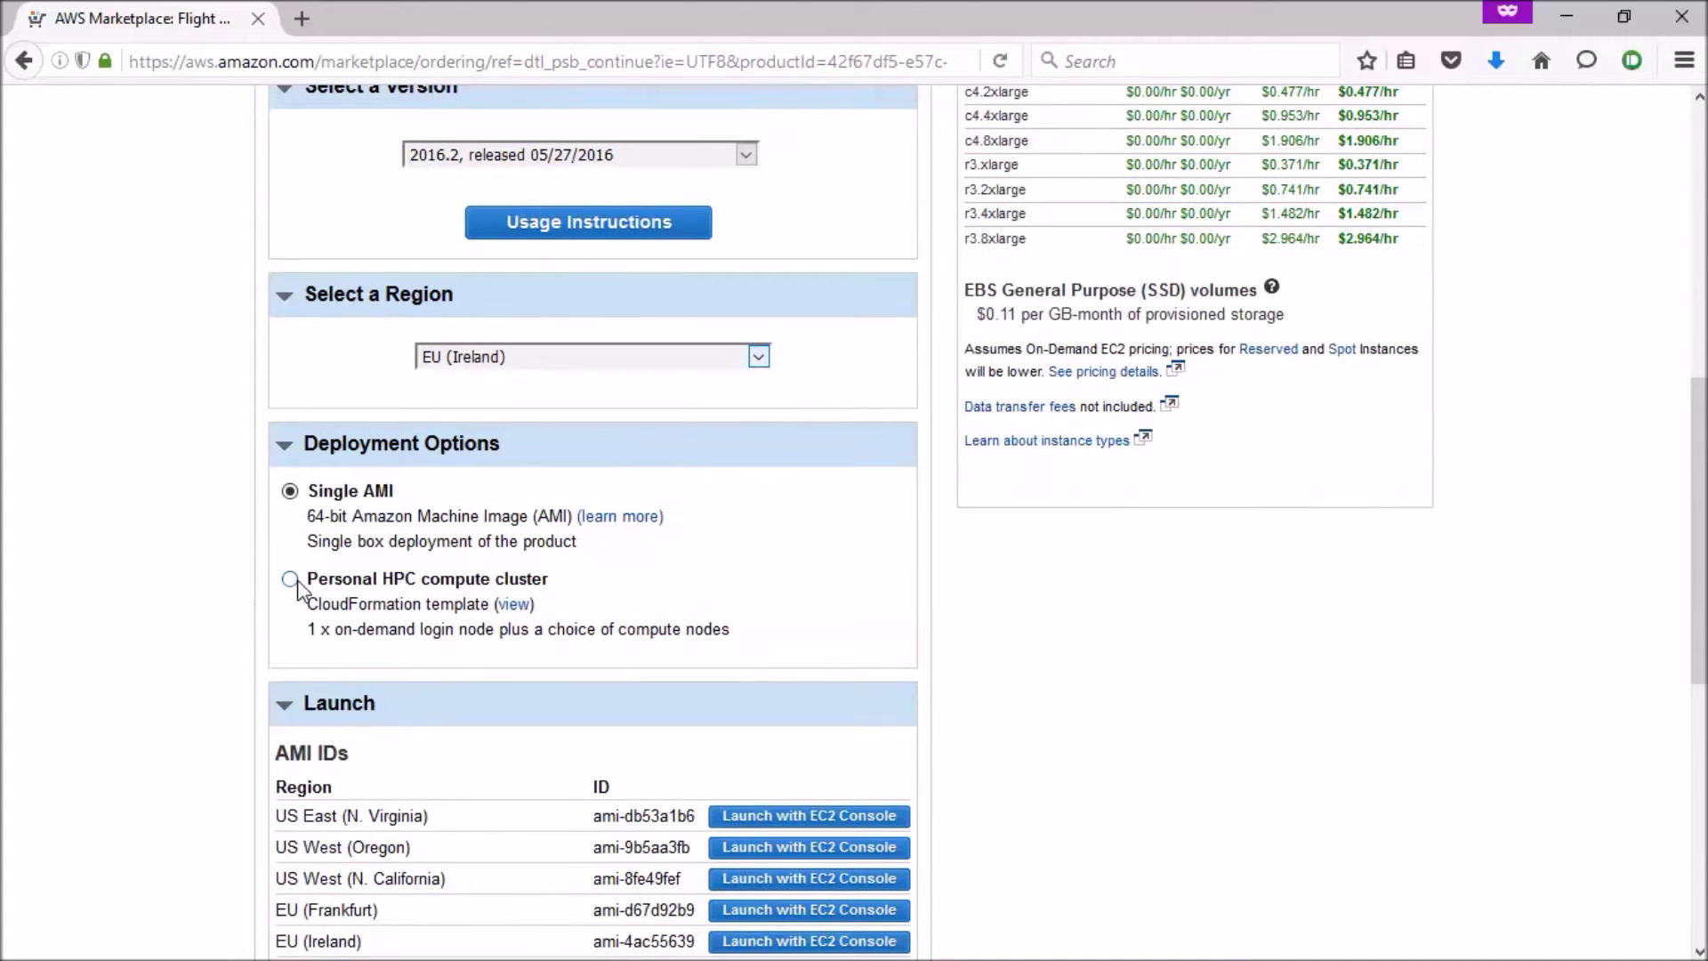
click(289, 579)
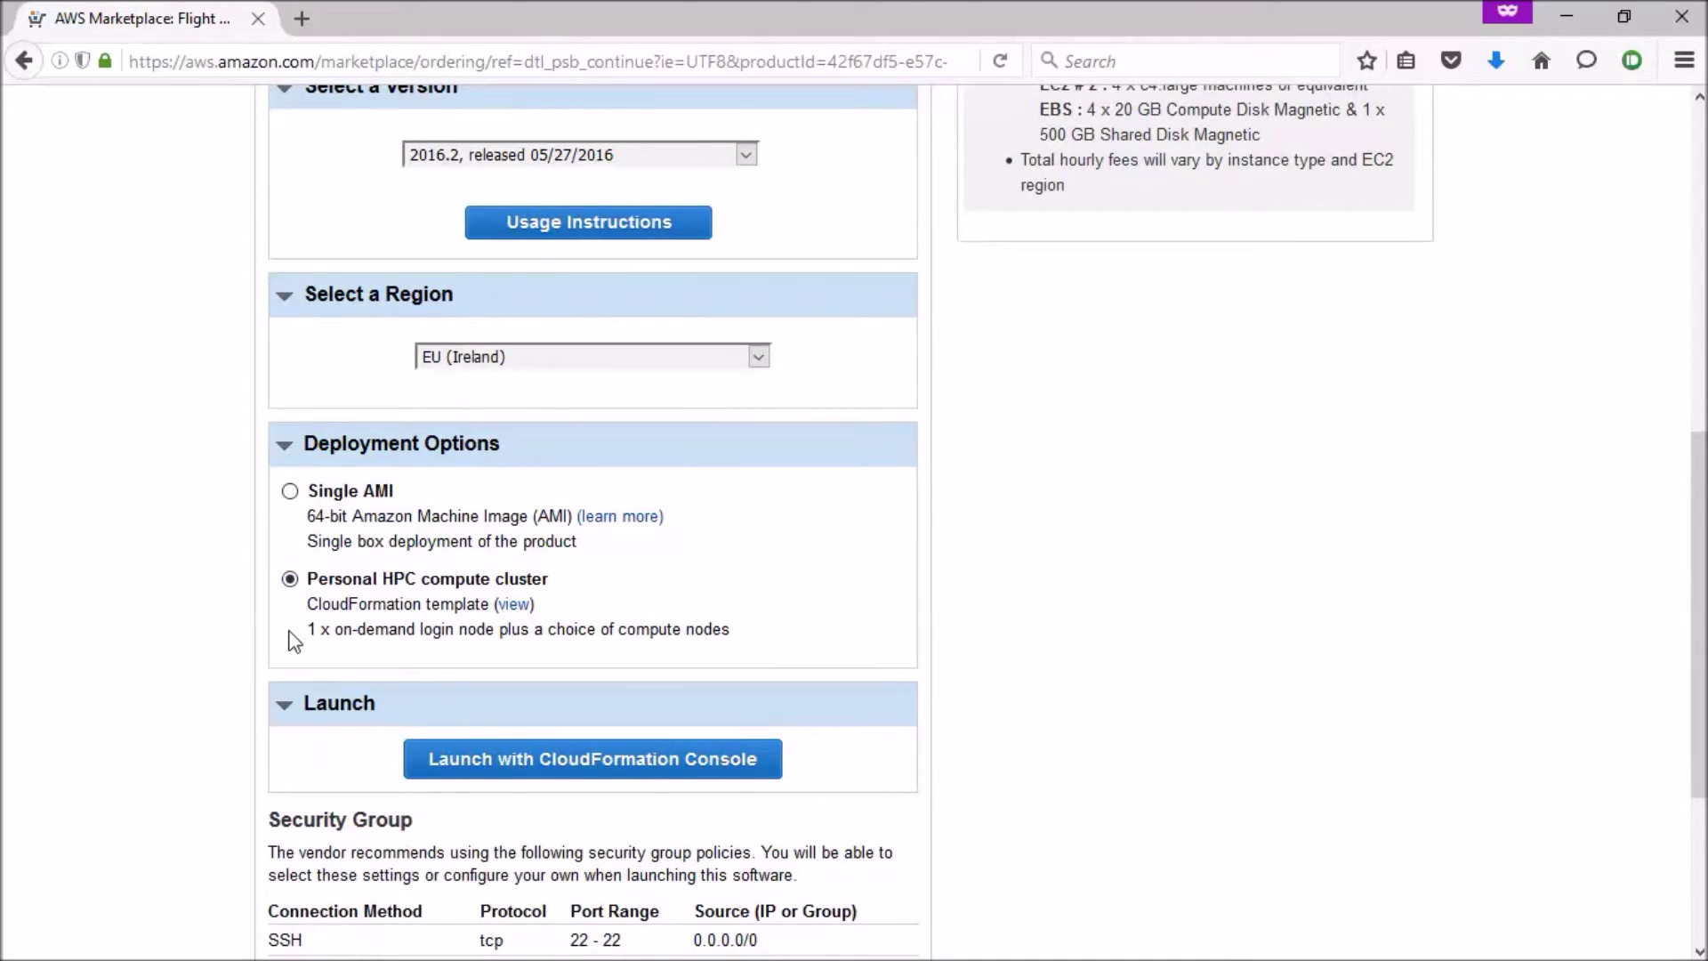
click(571, 761)
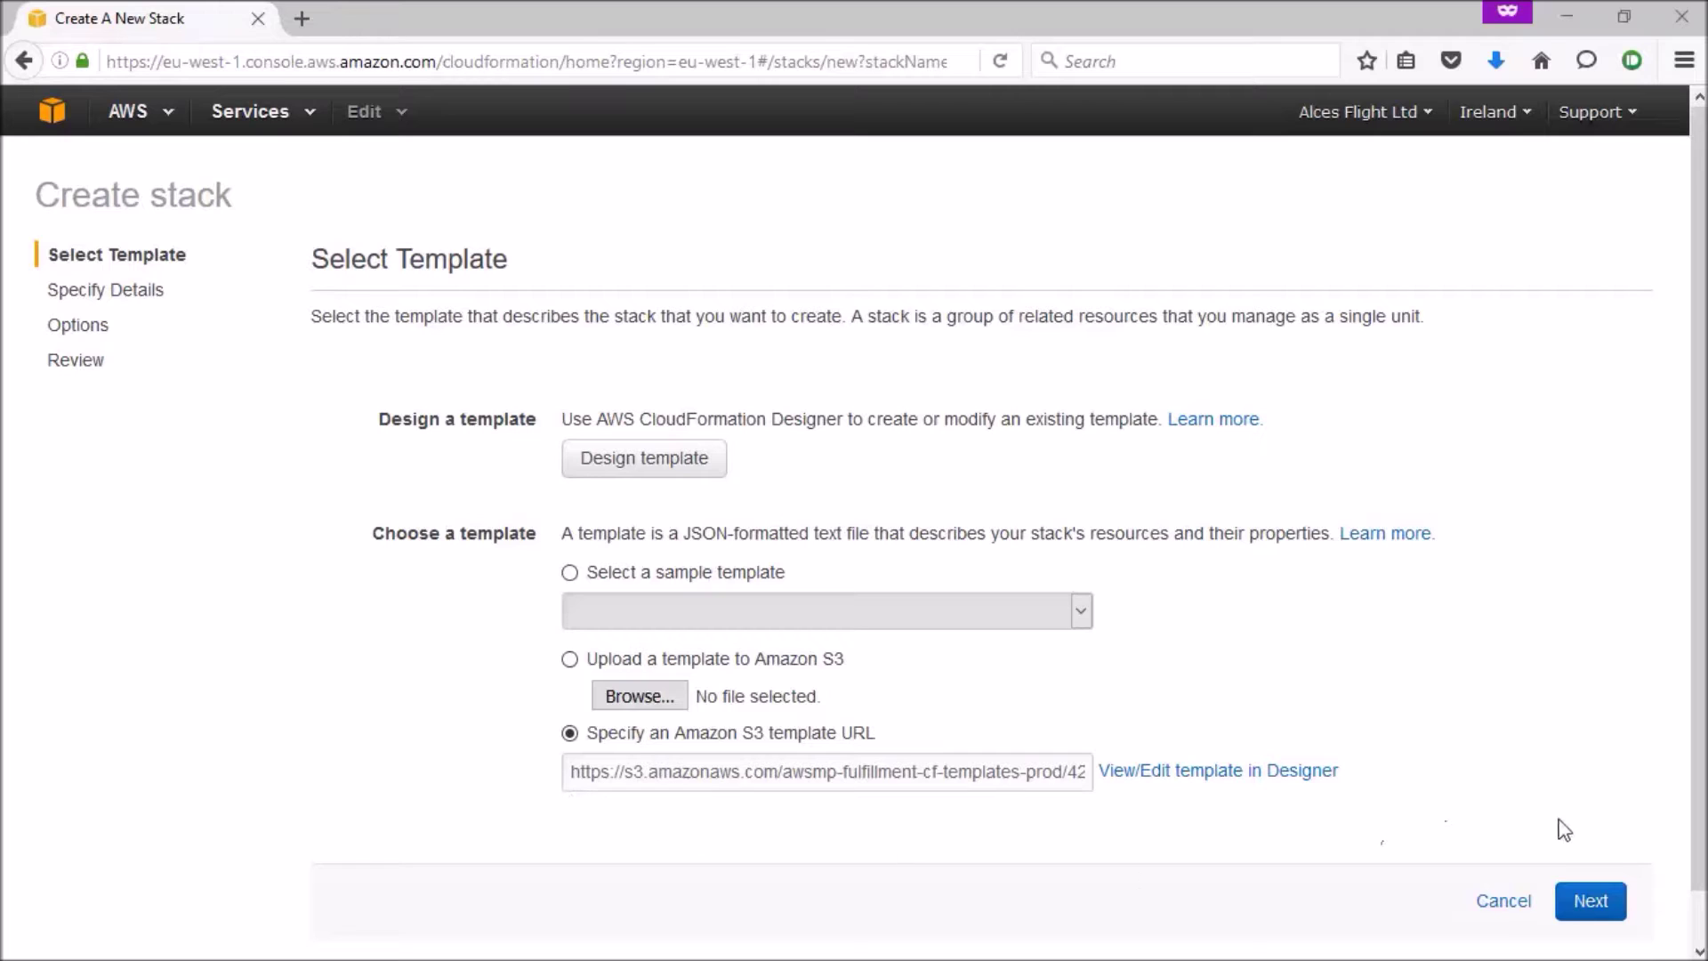
Step: Accept the prefilled Amazon S3 template URL and name the stack scooby
click(1602, 901)
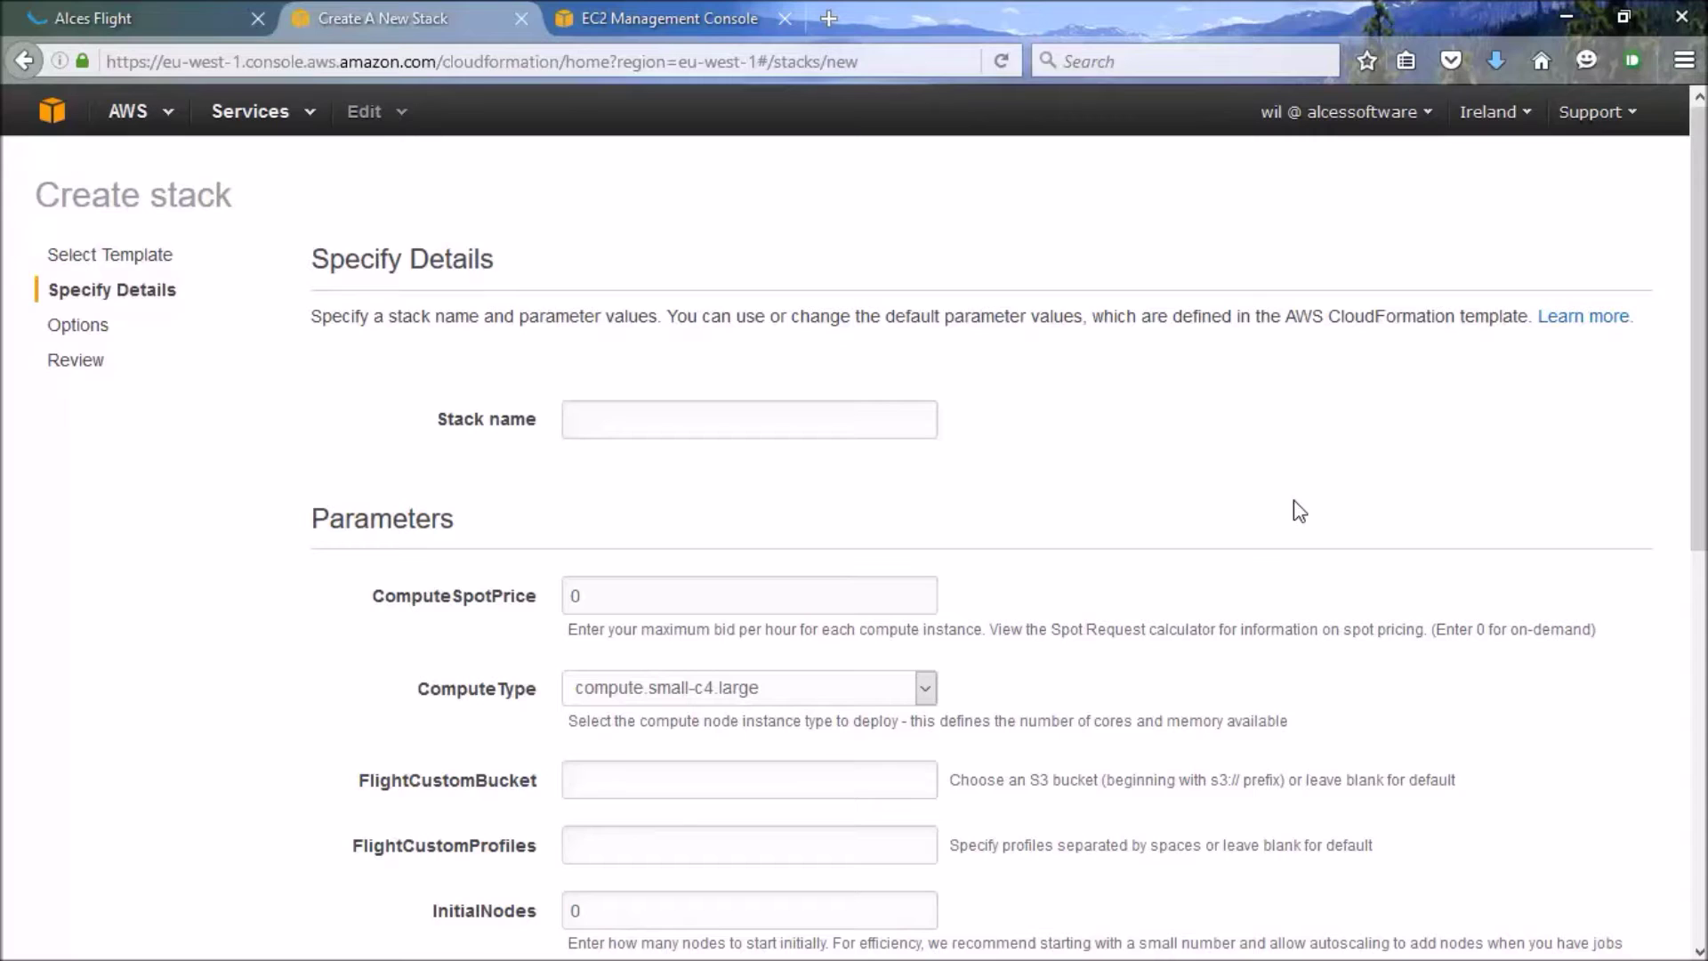
click(676, 409)
text(scooby)
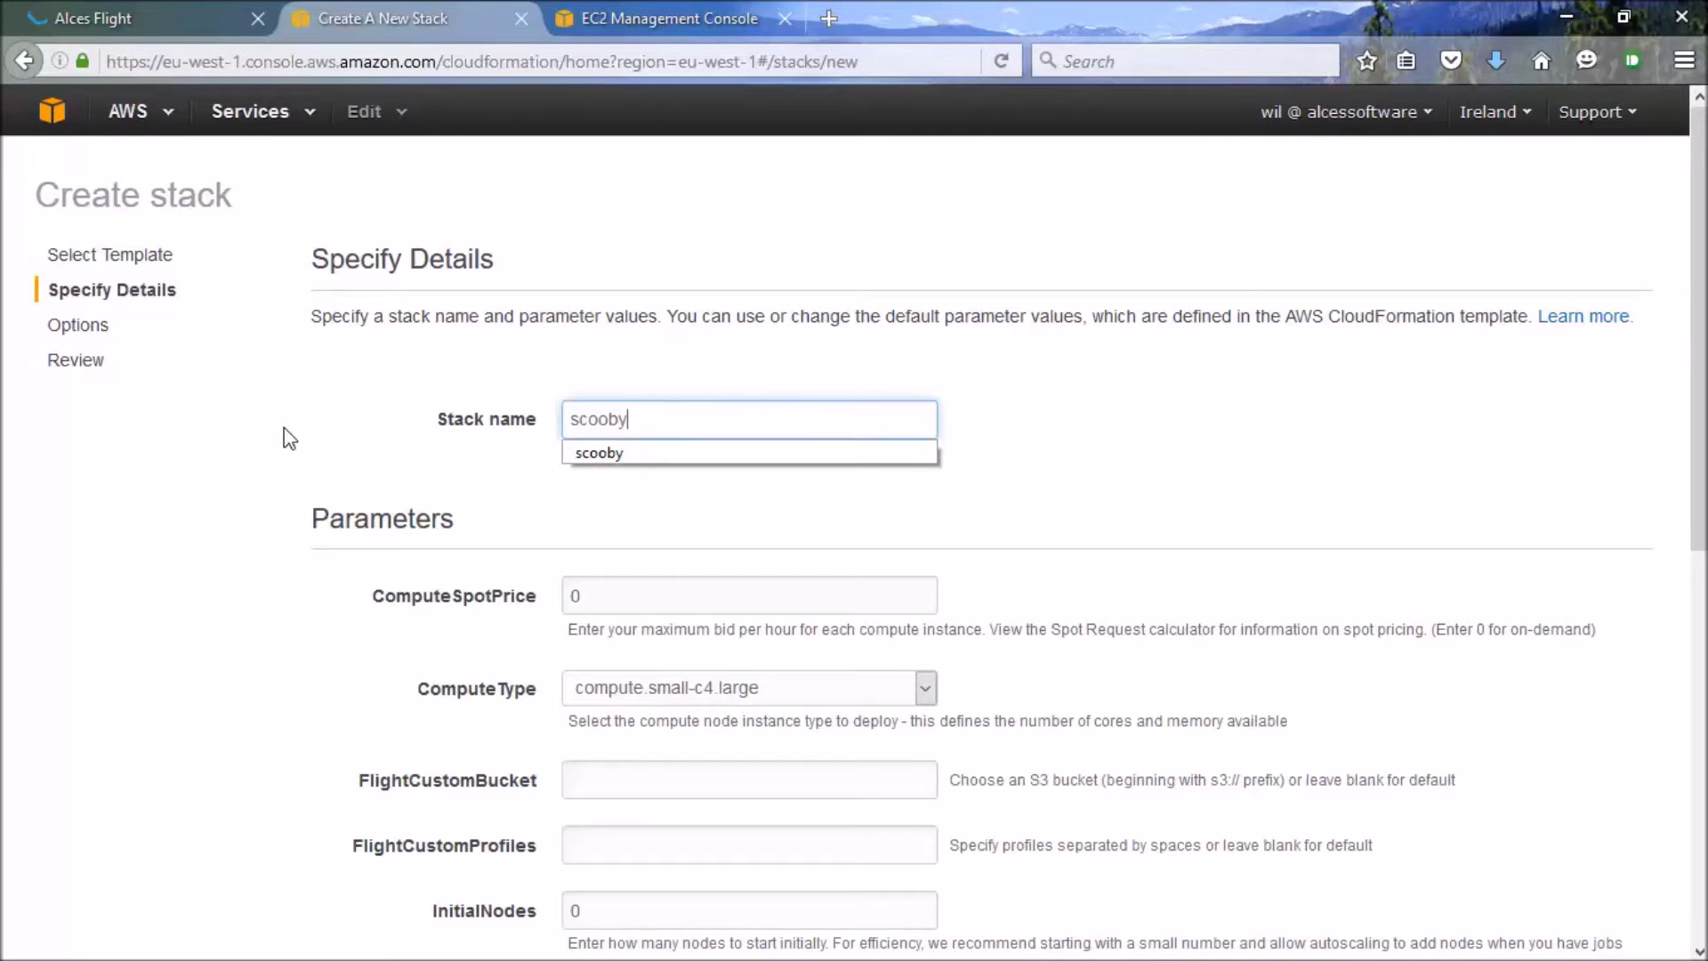
click(571, 594)
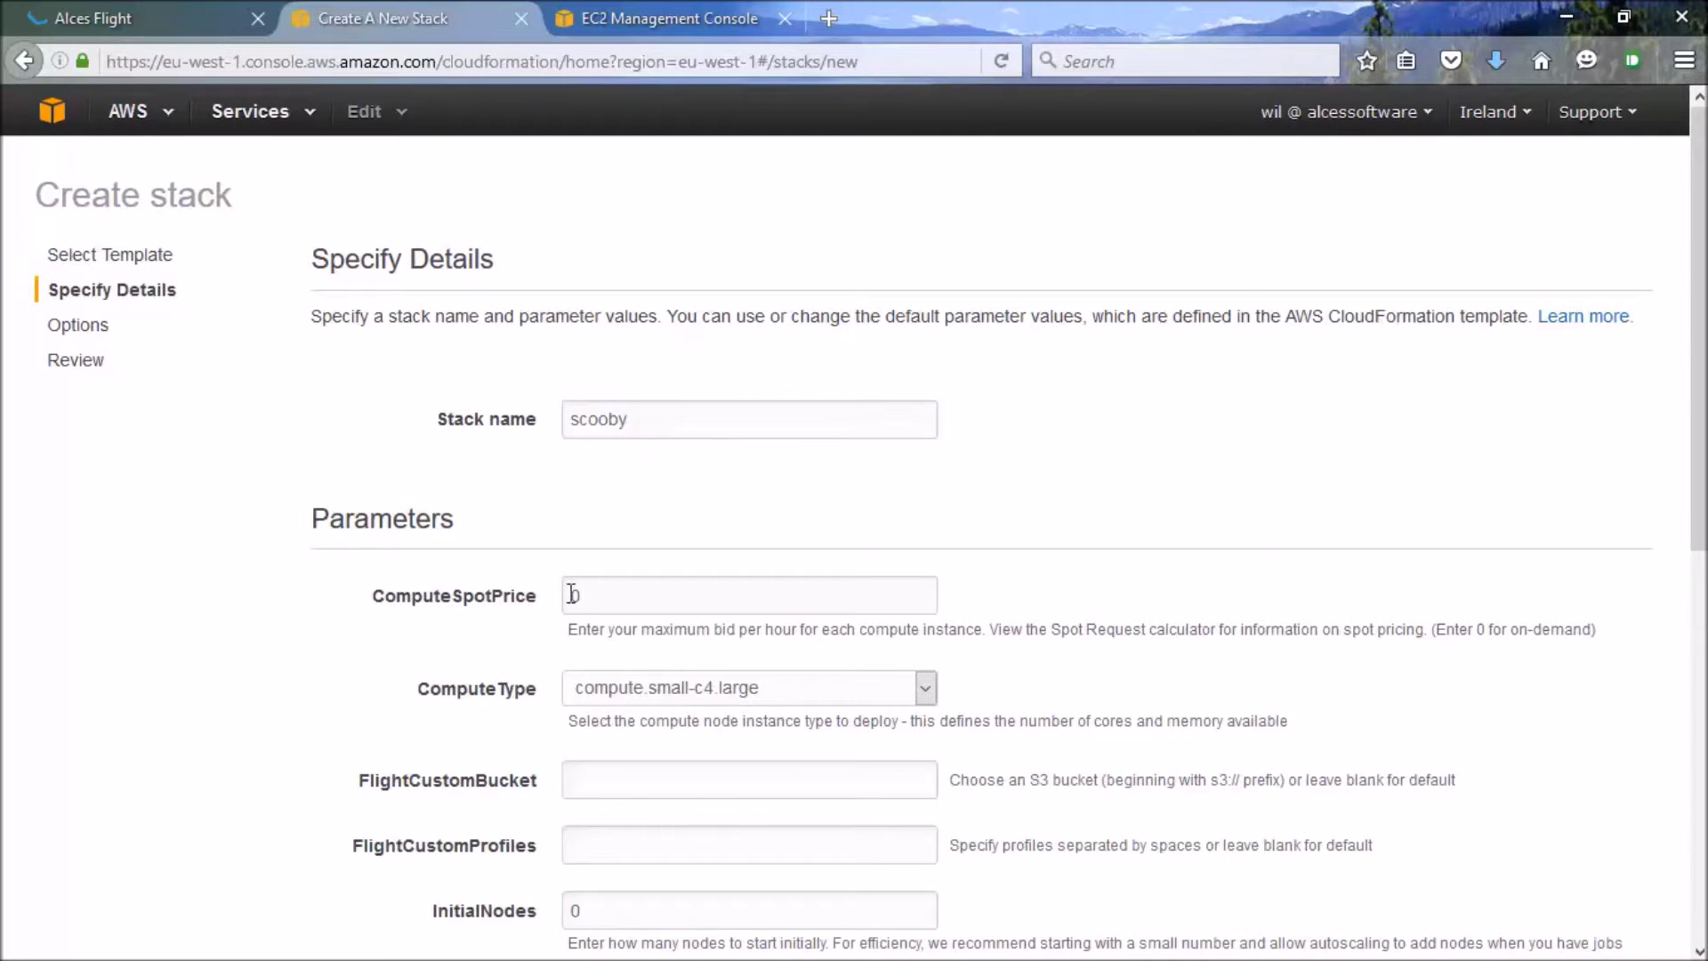
Step: Set the stack's ComputeSpotPrice to 0.95 and its ComputeType to compute.dedicated-c4.8xlarge
scroll(703, 634, down, 4)
click(689, 166)
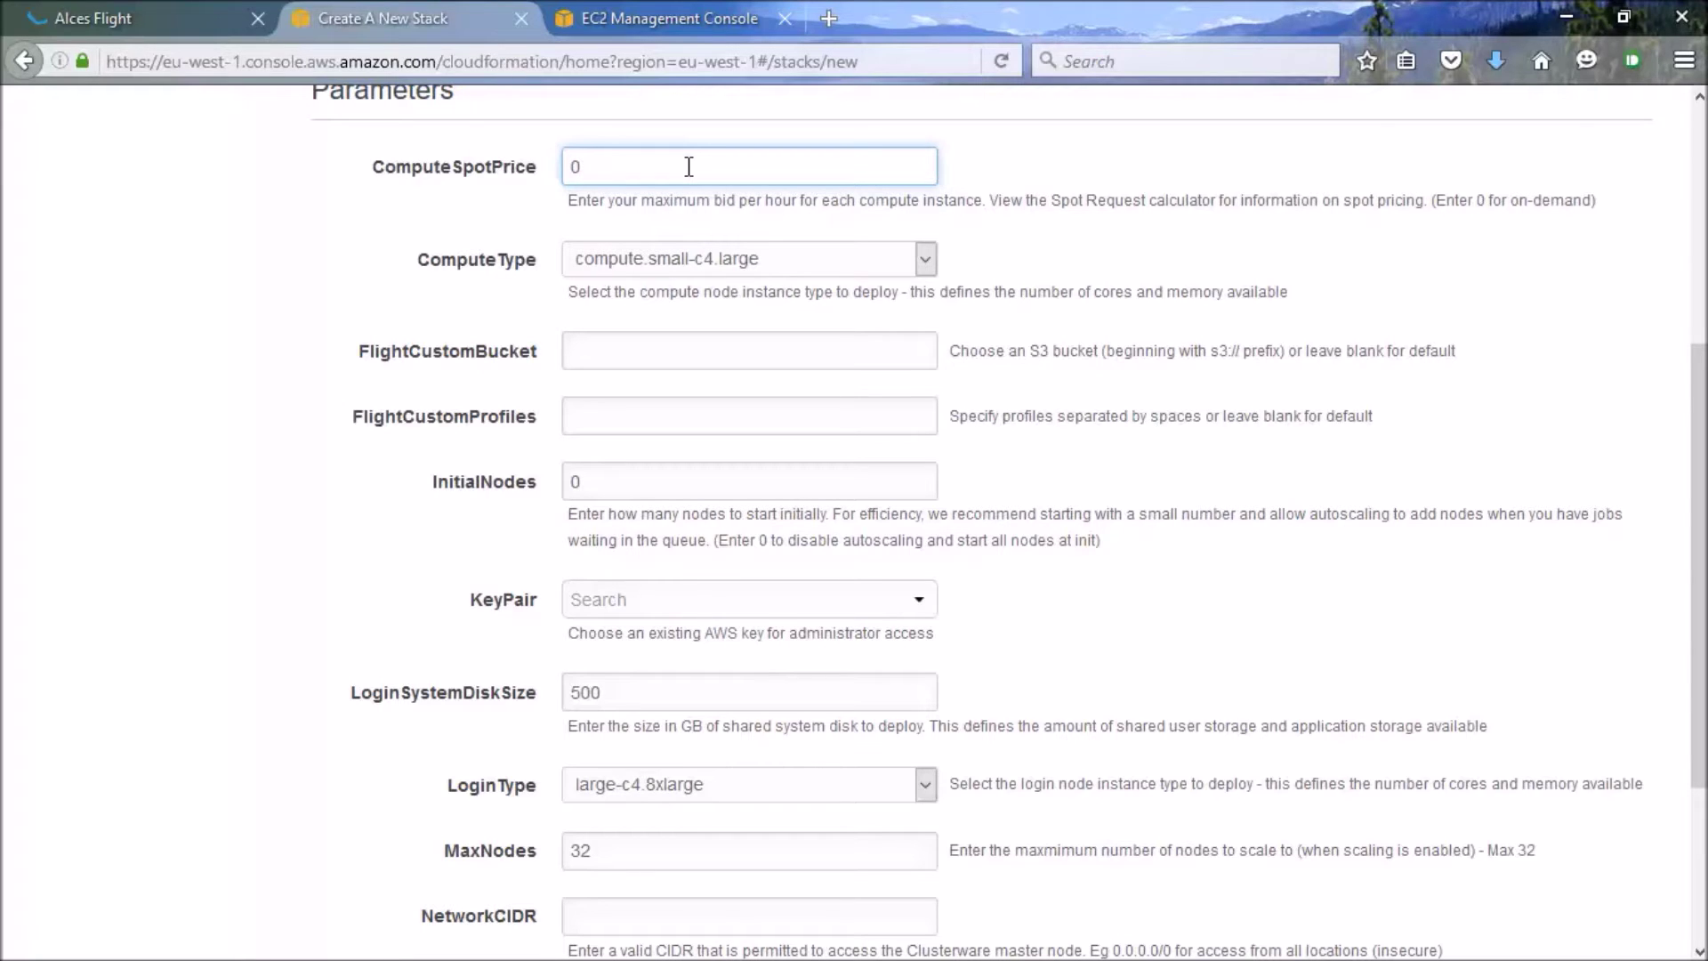
text(.)
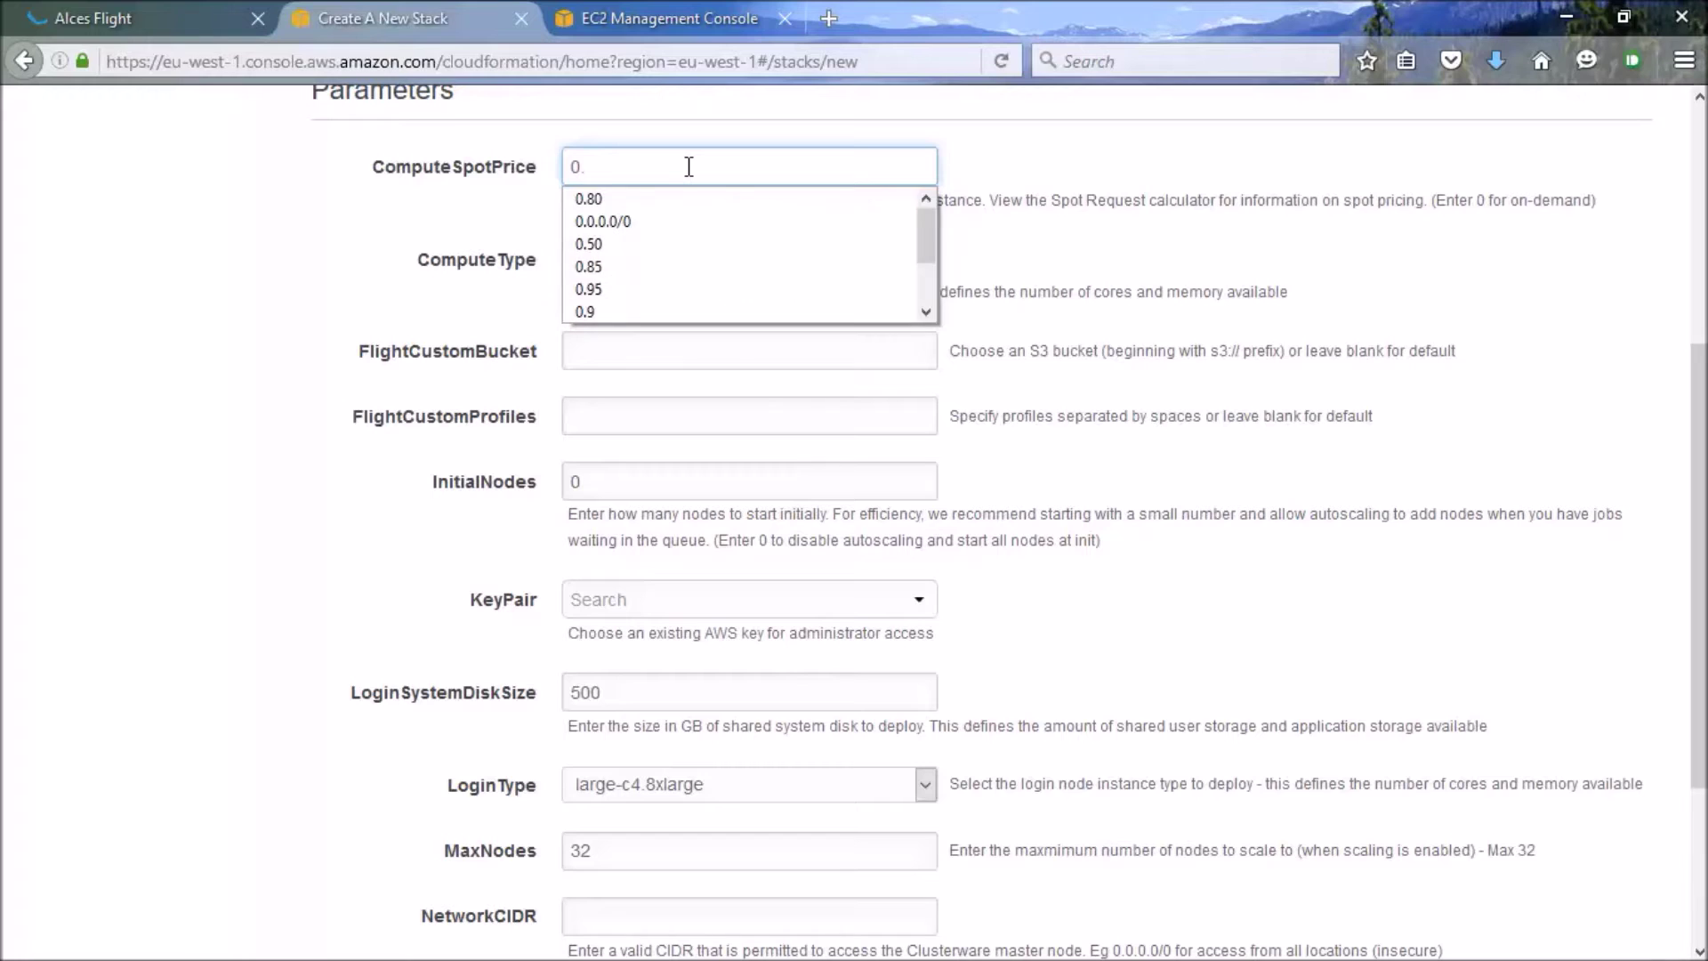
text(95)
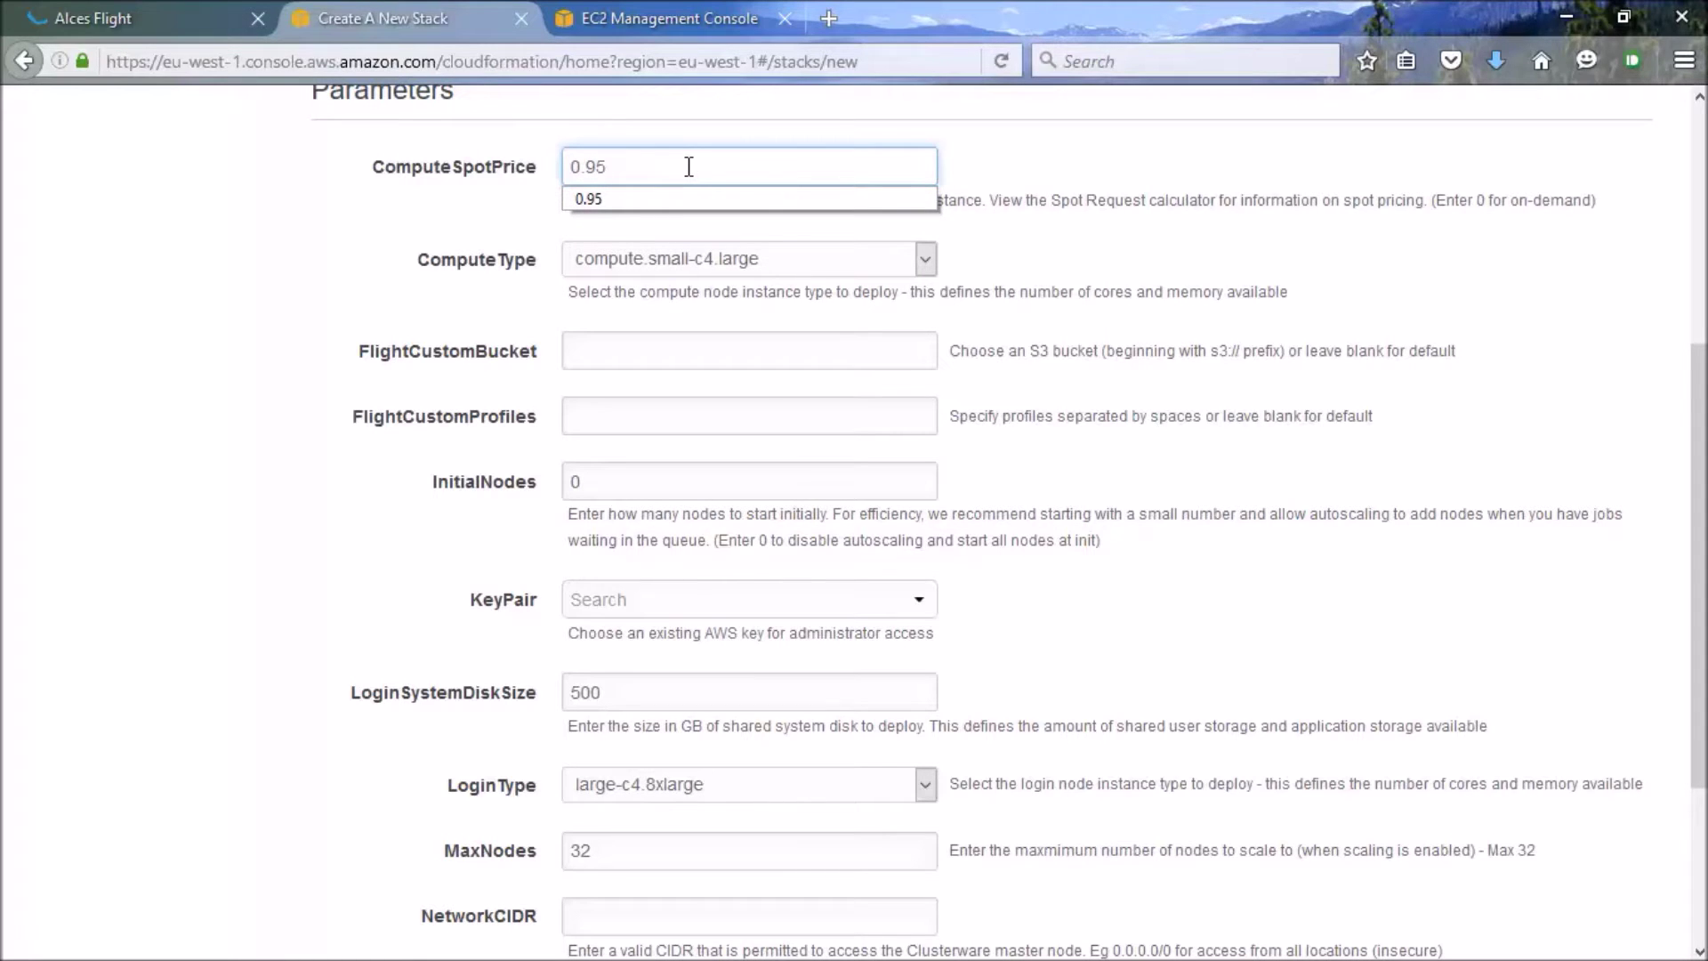
click(458, 185)
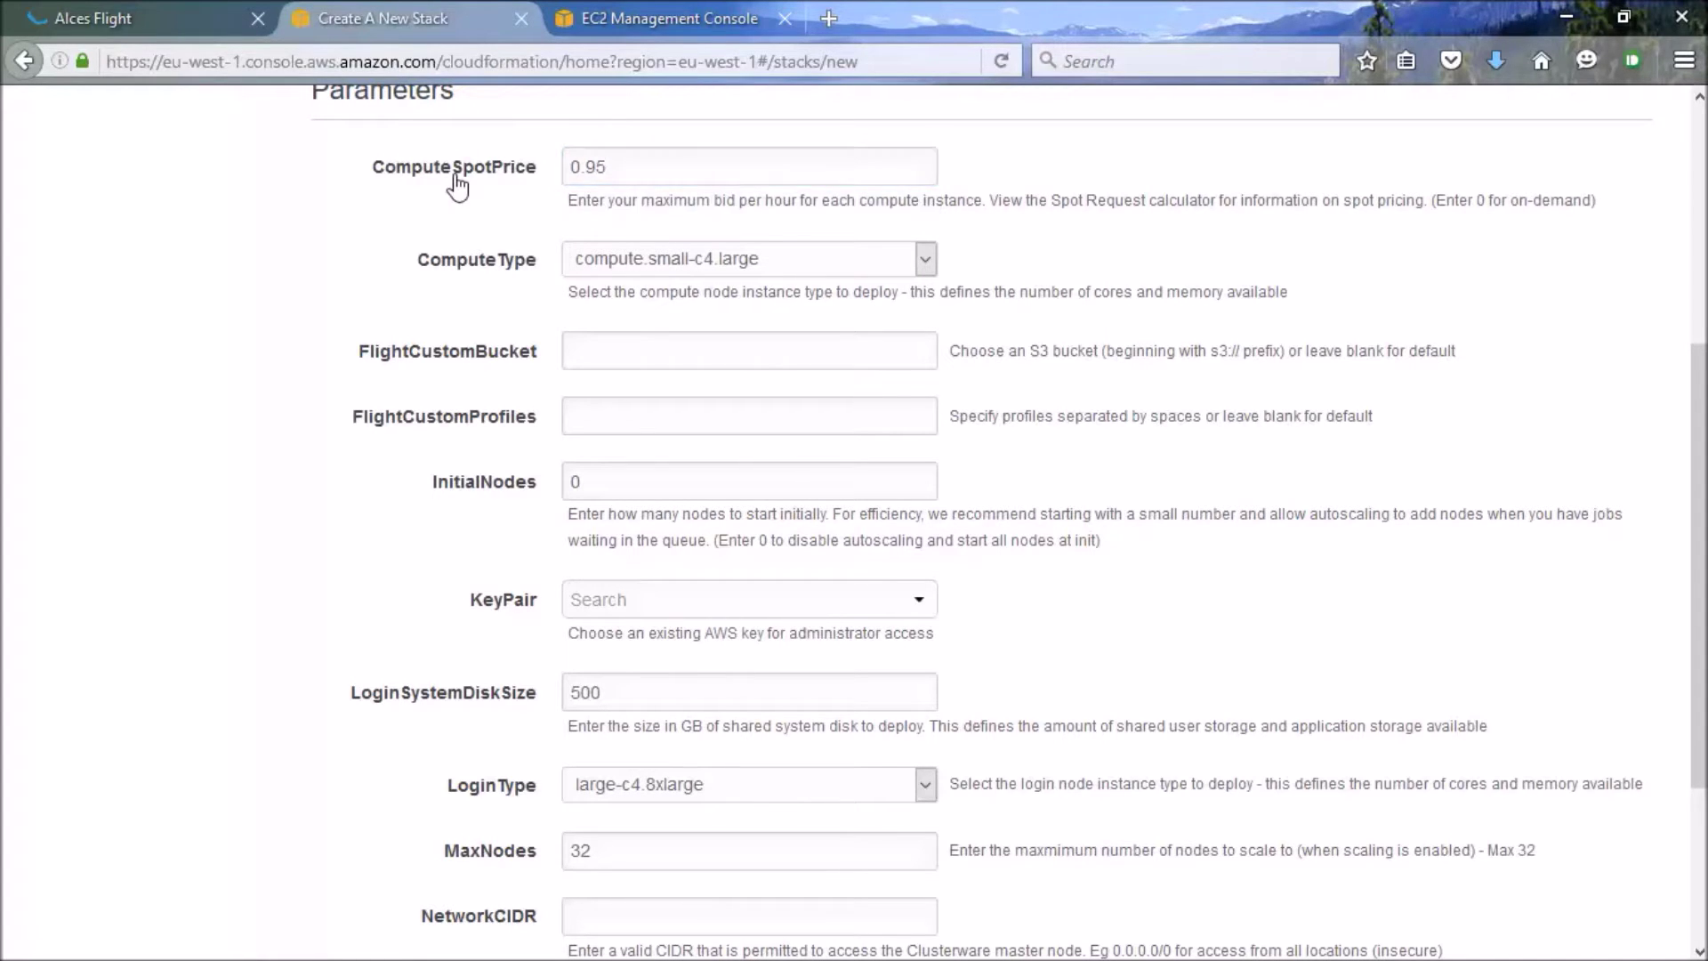
click(848, 265)
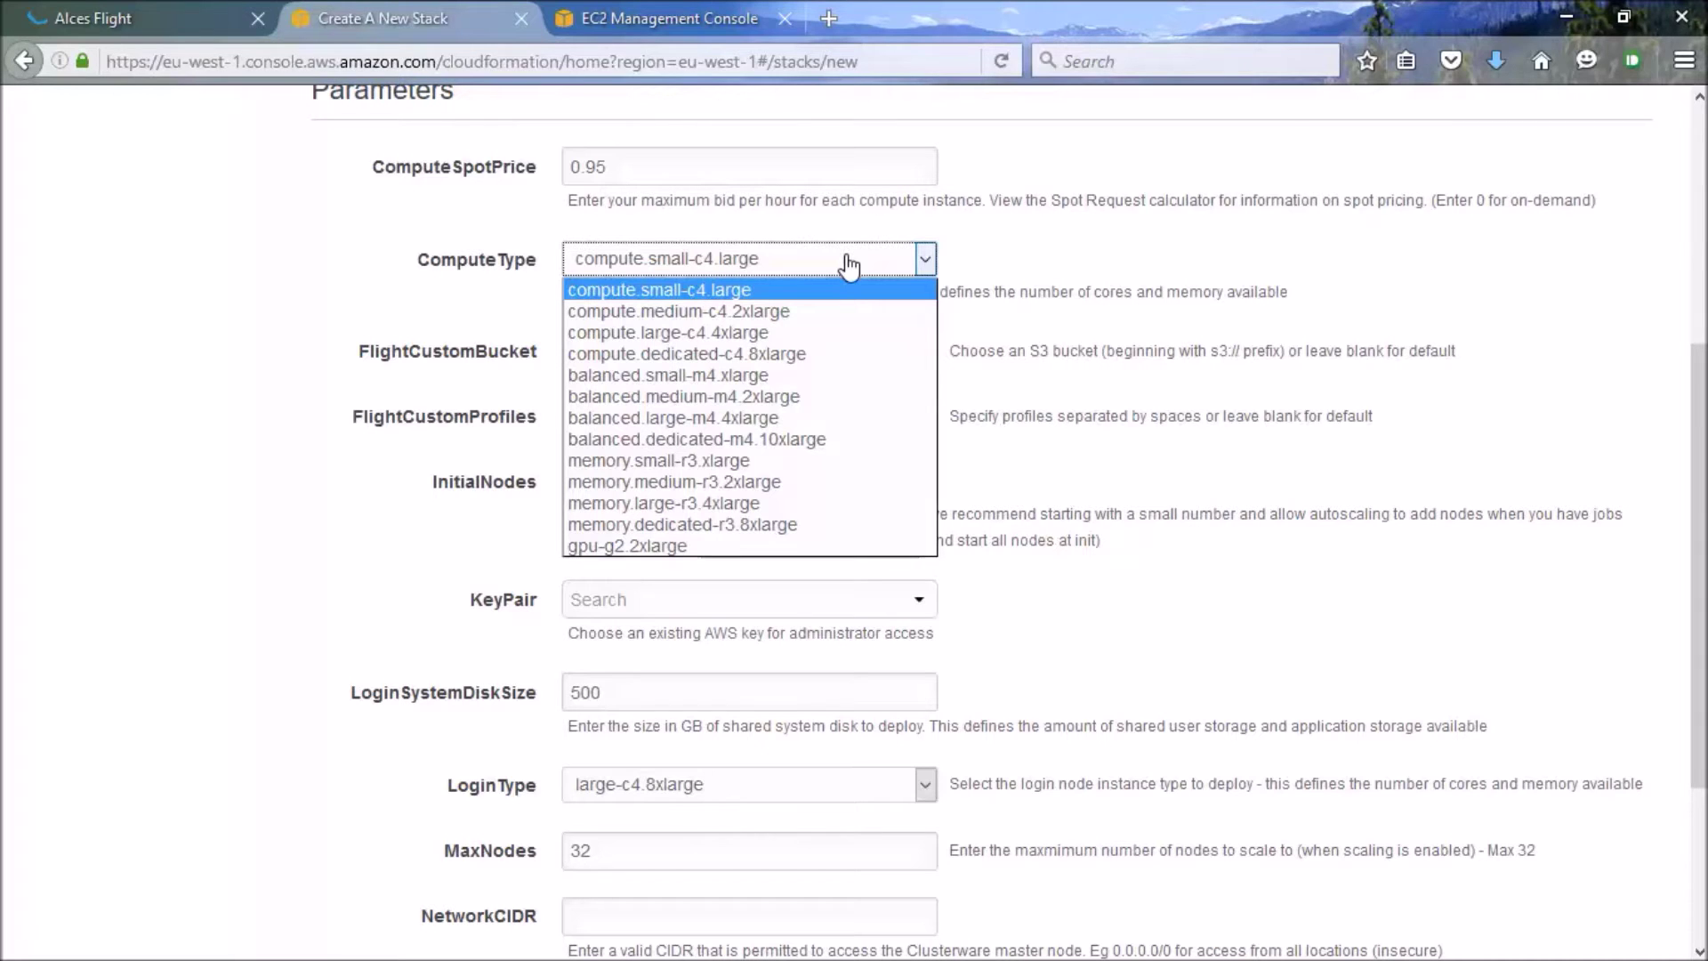
click(833, 357)
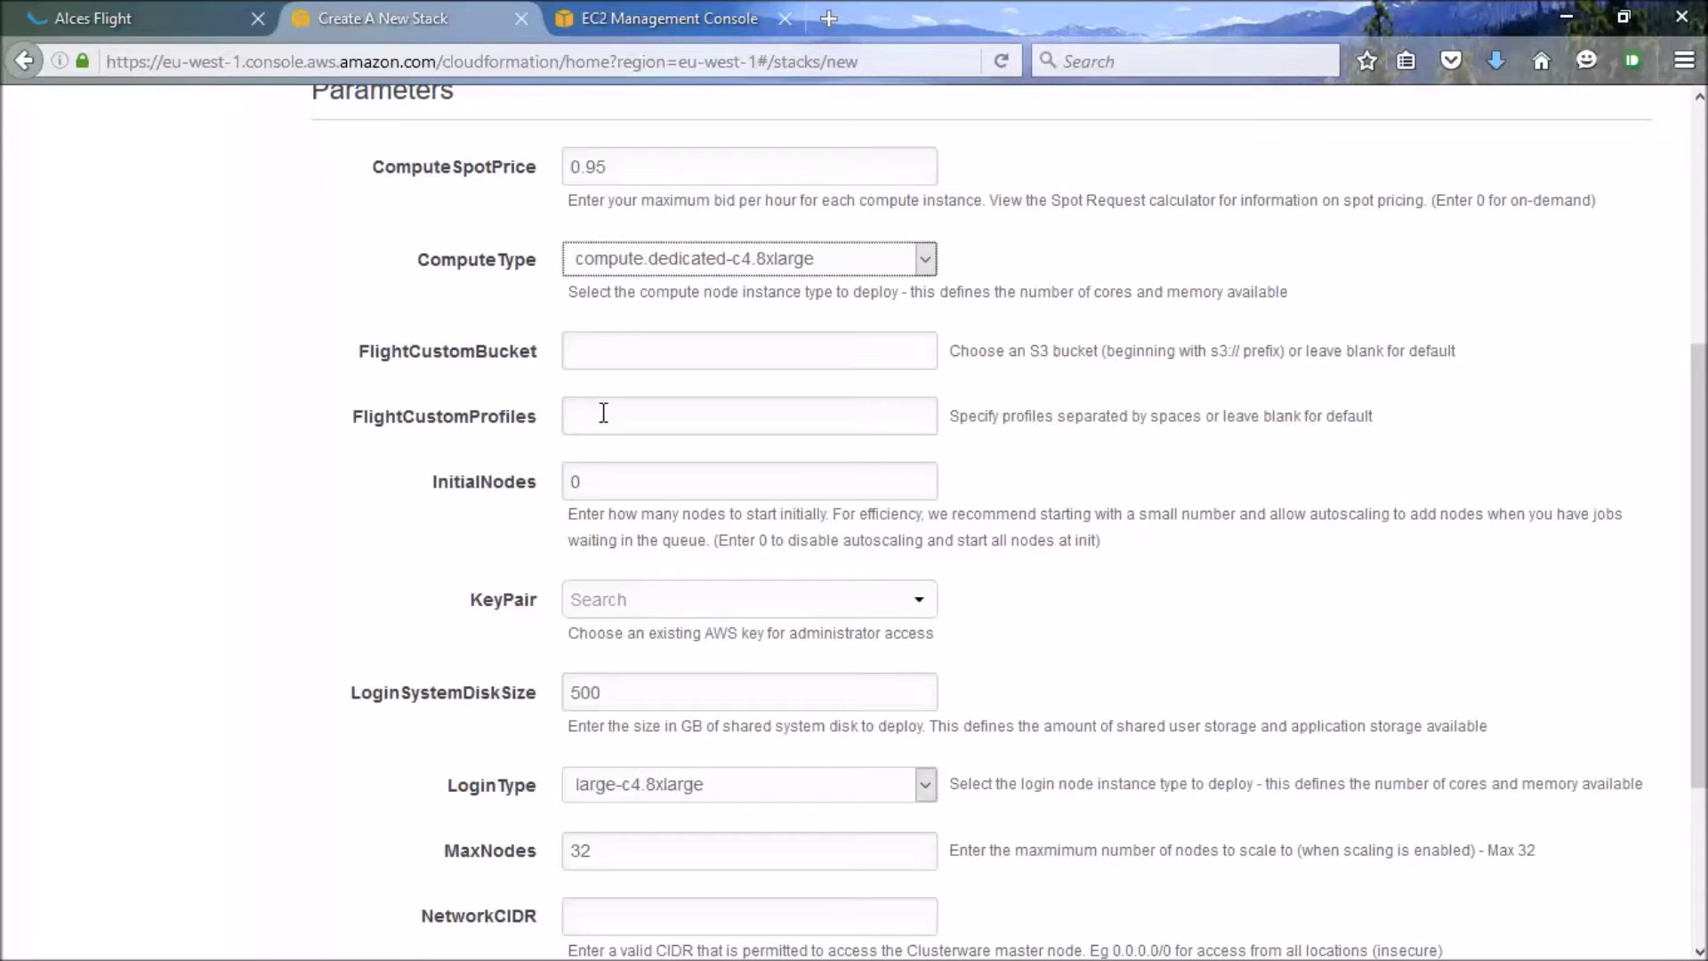
Step: Set InitialNodes to 8 and select aws_ireland as the KeyPair for administrator access
scroll(603, 412, down, 3)
click(631, 321)
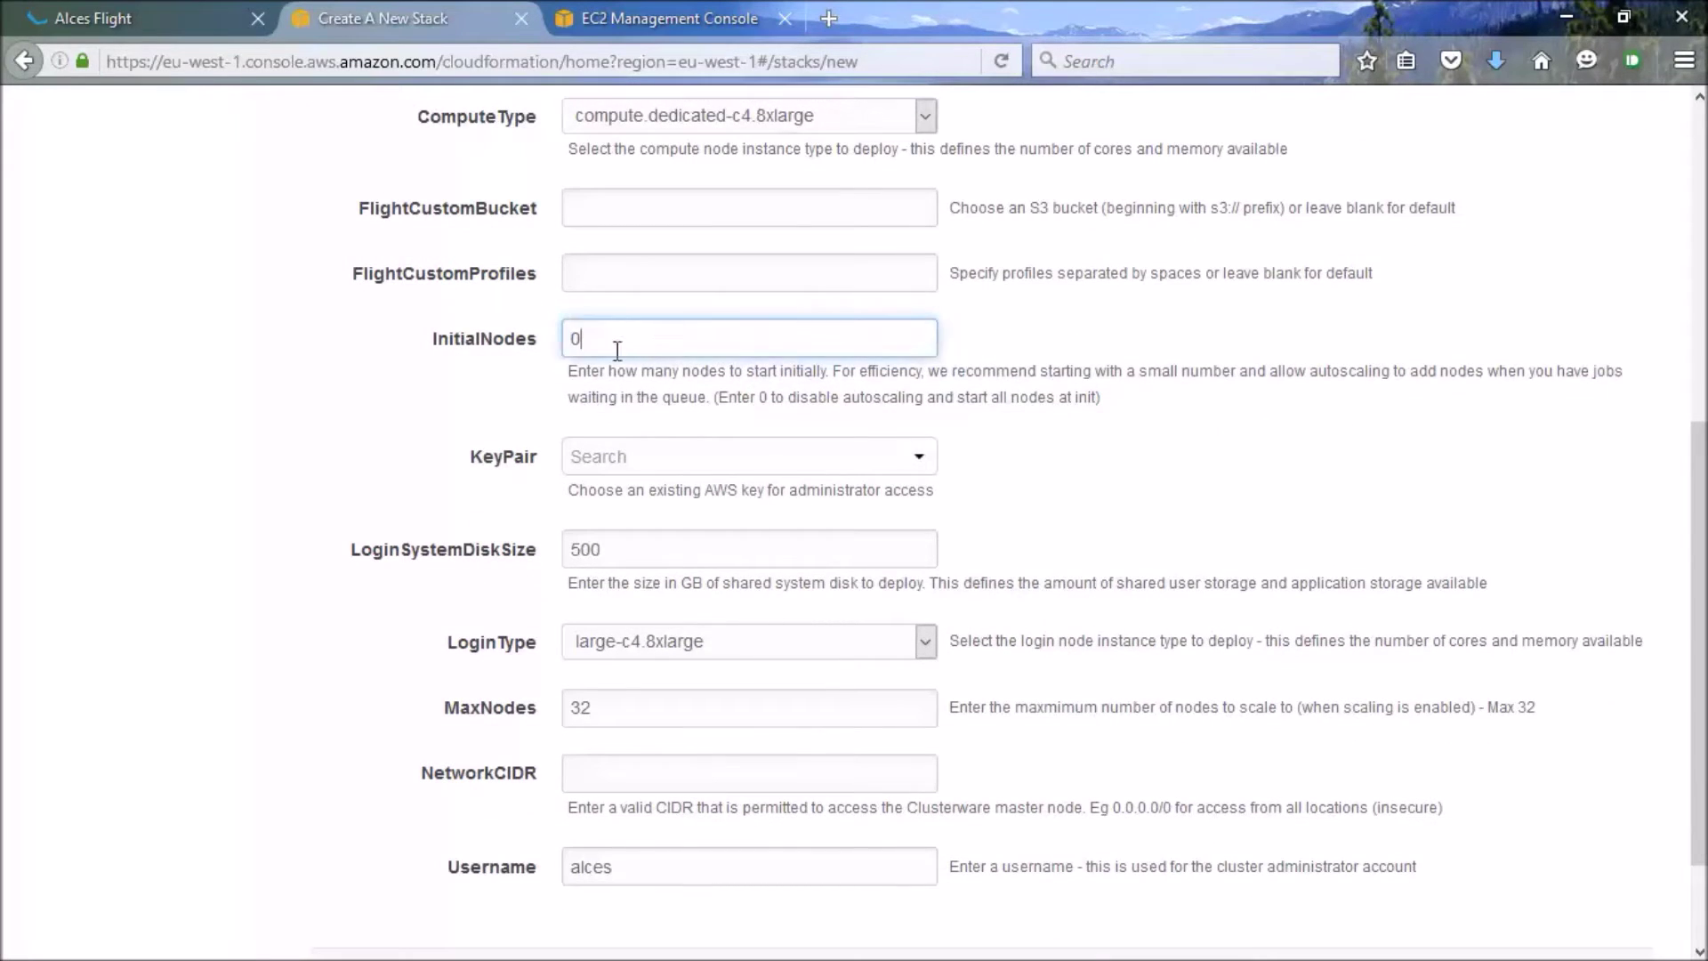
double_click(611, 338)
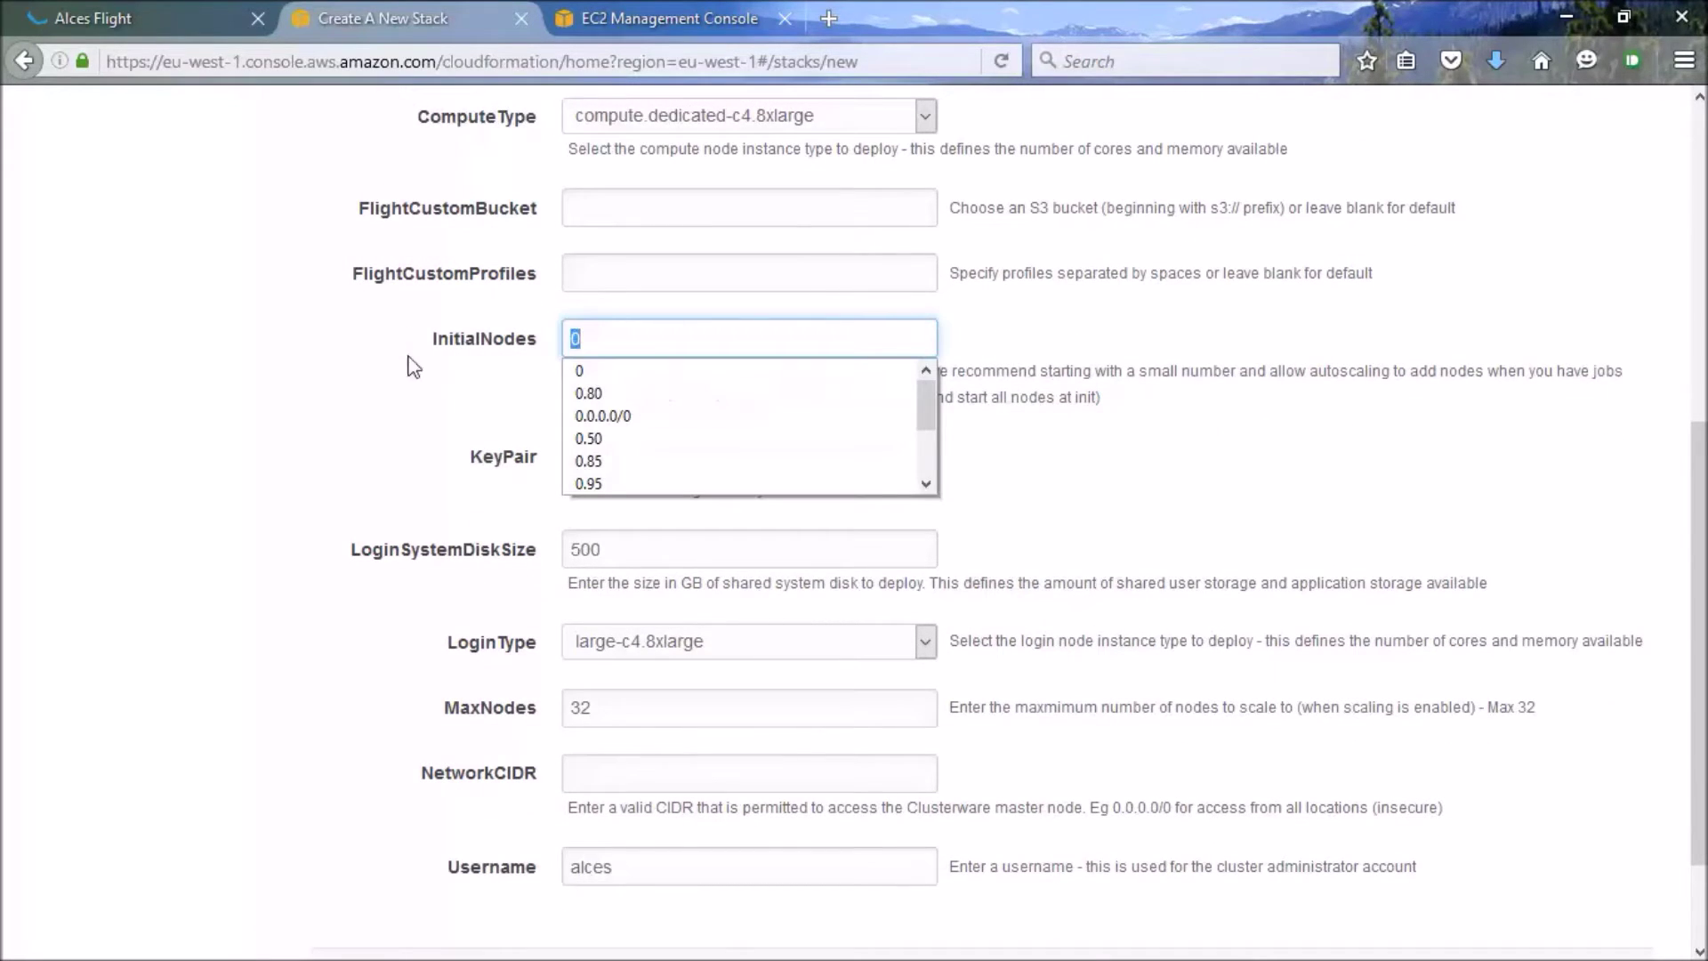
click(780, 337)
key(BackSpace)
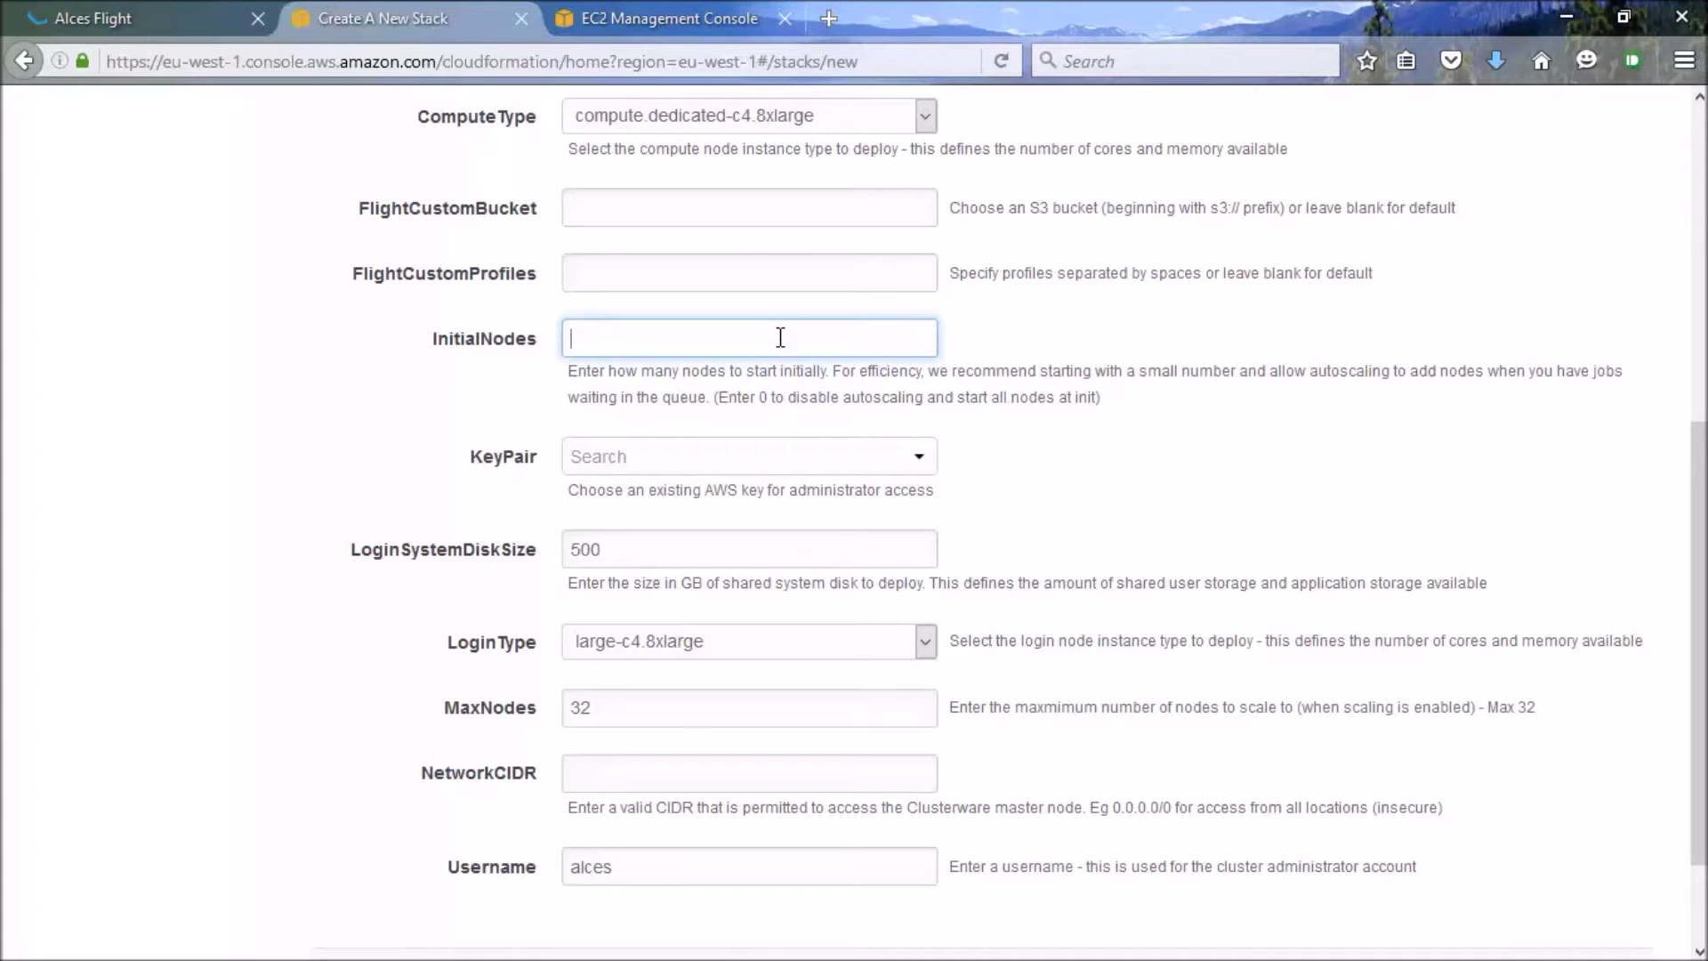
text(8)
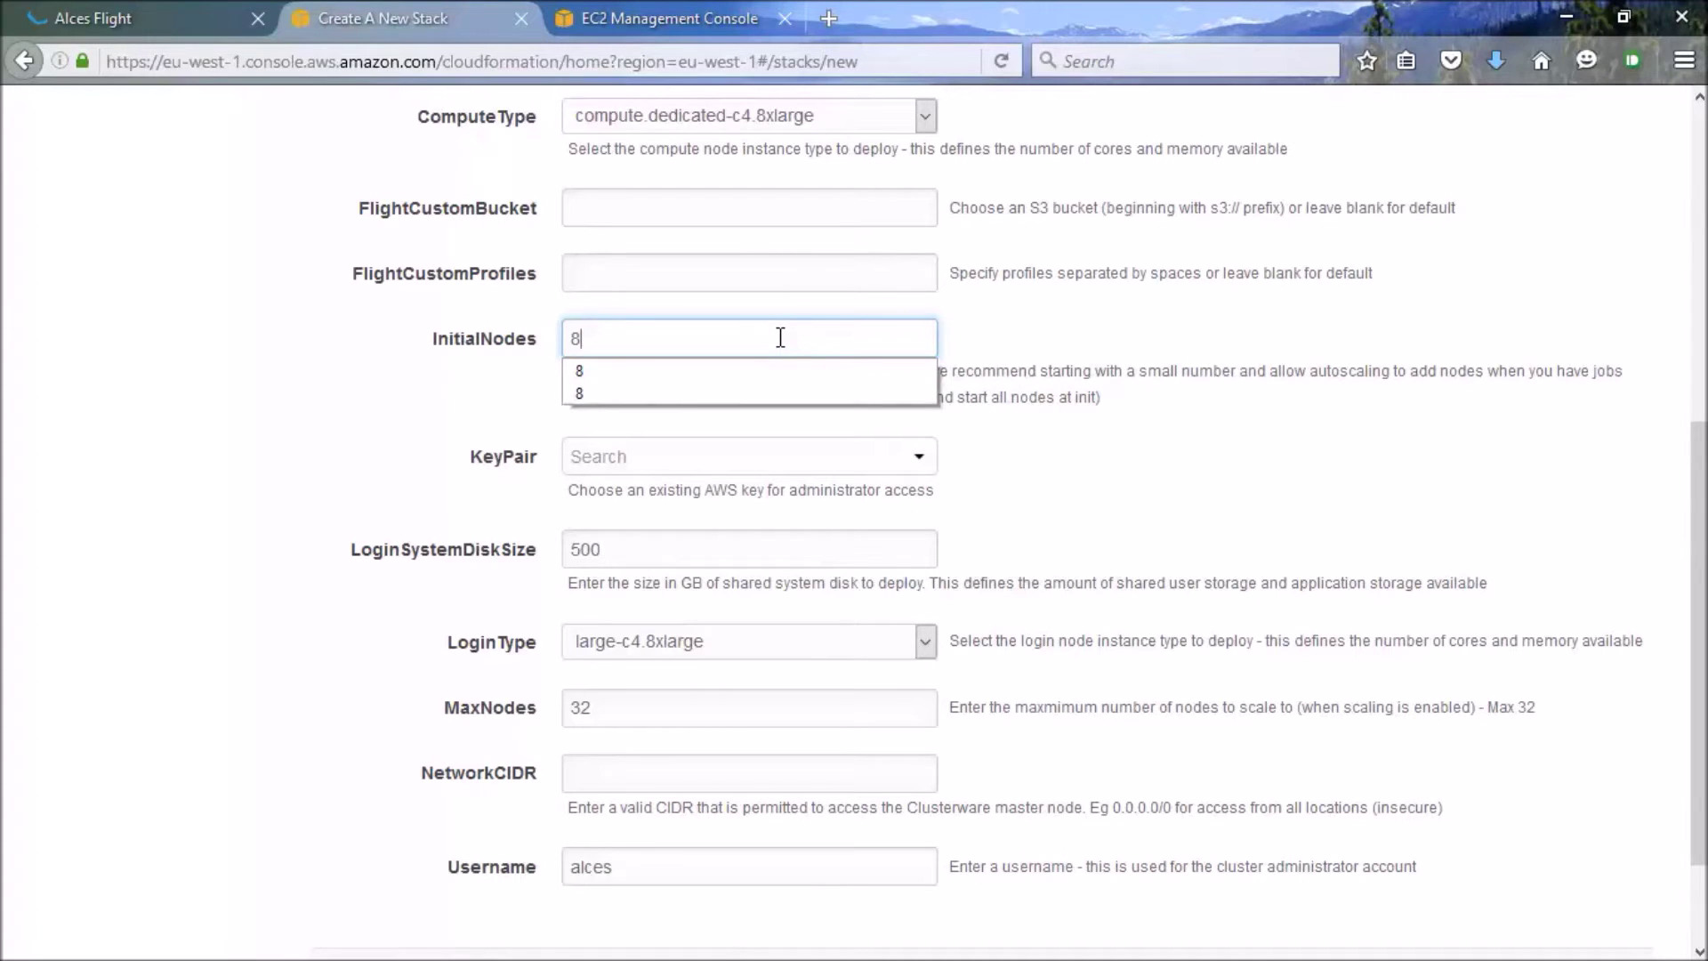
click(1001, 350)
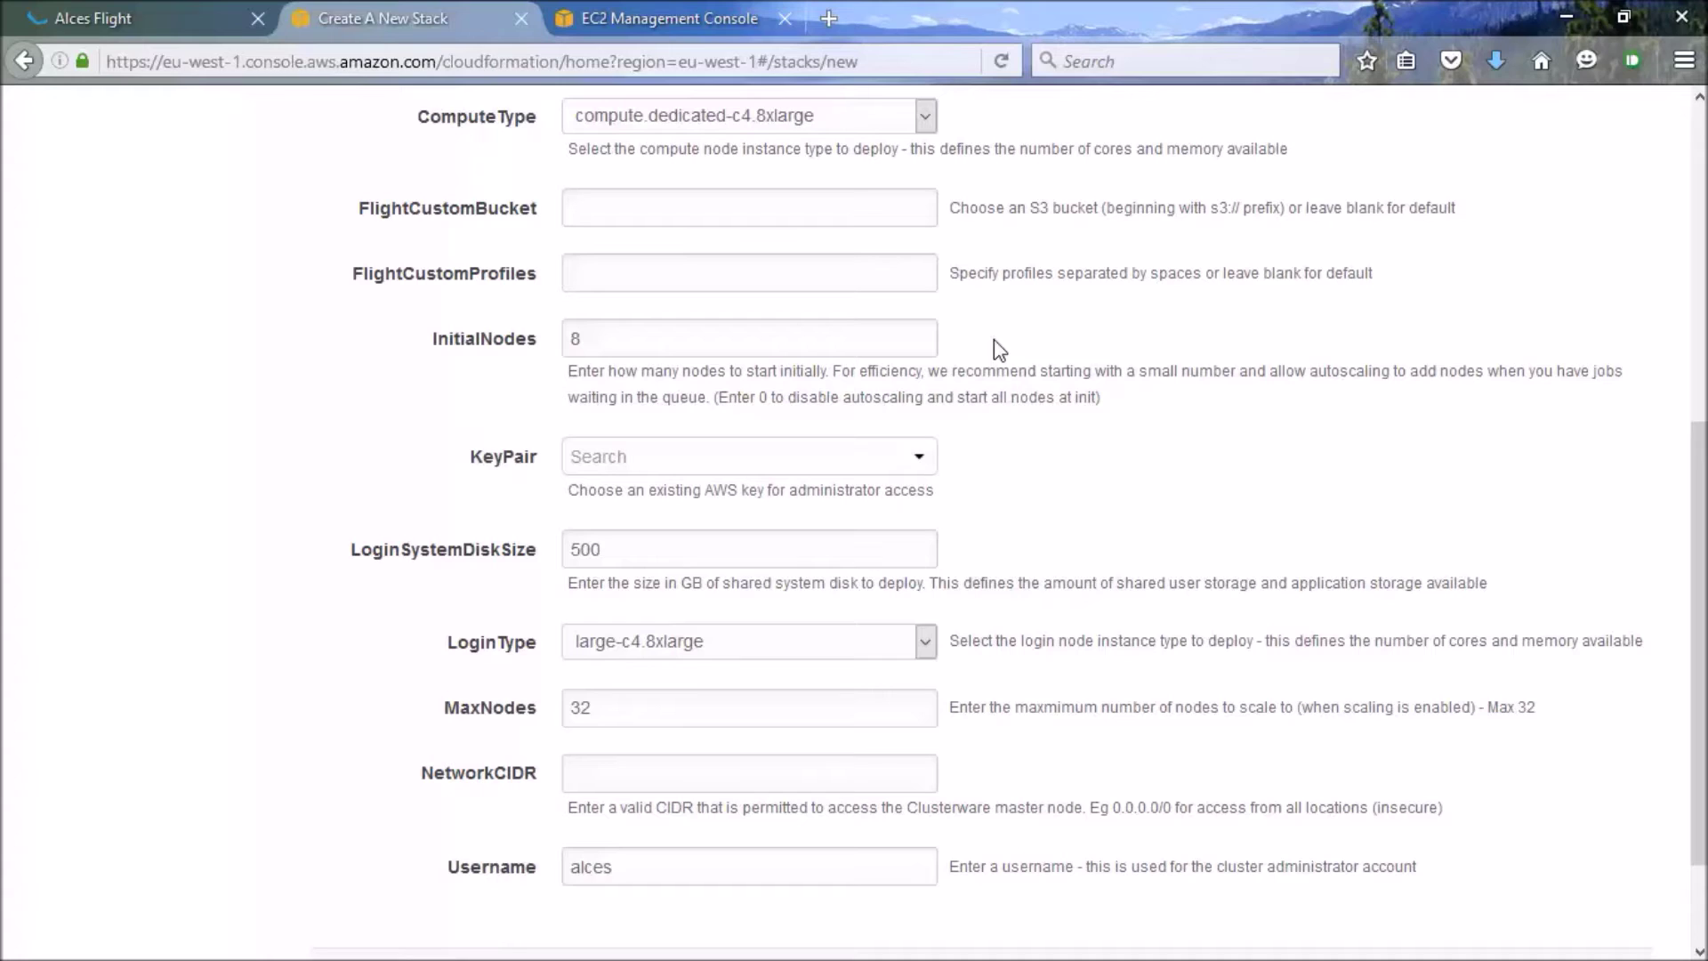
click(924, 466)
click(892, 522)
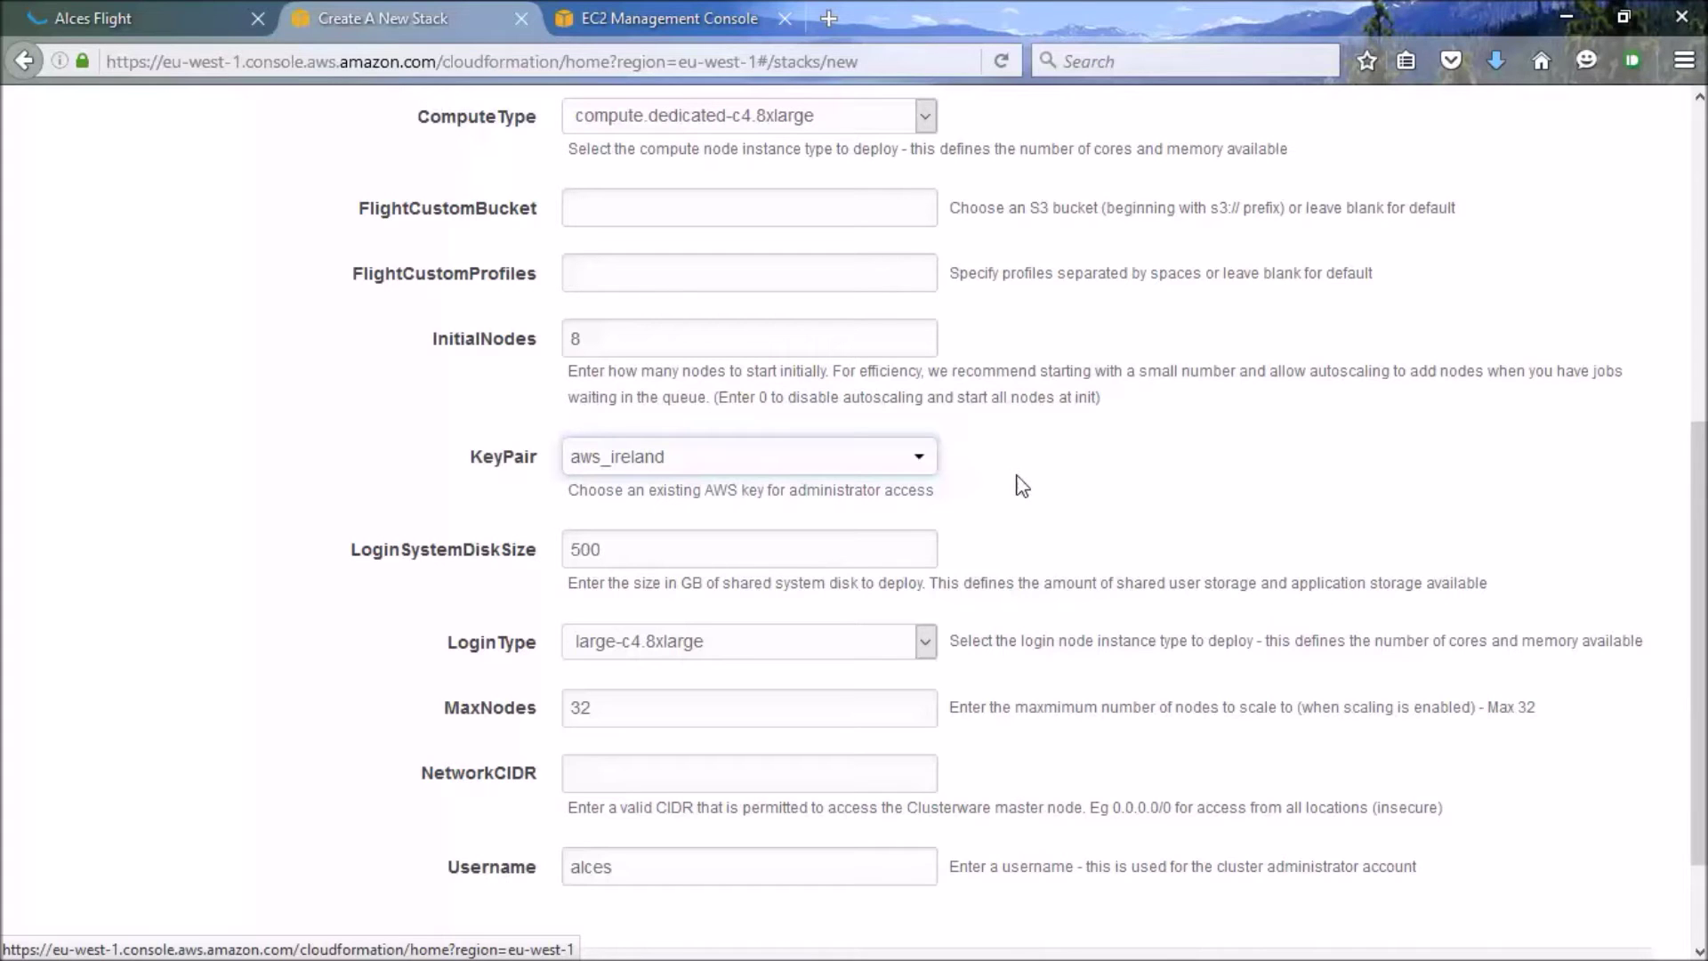
Step: Keep LoginSystemDiskSize at 500 GB and select large-c4.8xlarge as the LoginType
scroll(1022, 485, down, 3)
click(889, 419)
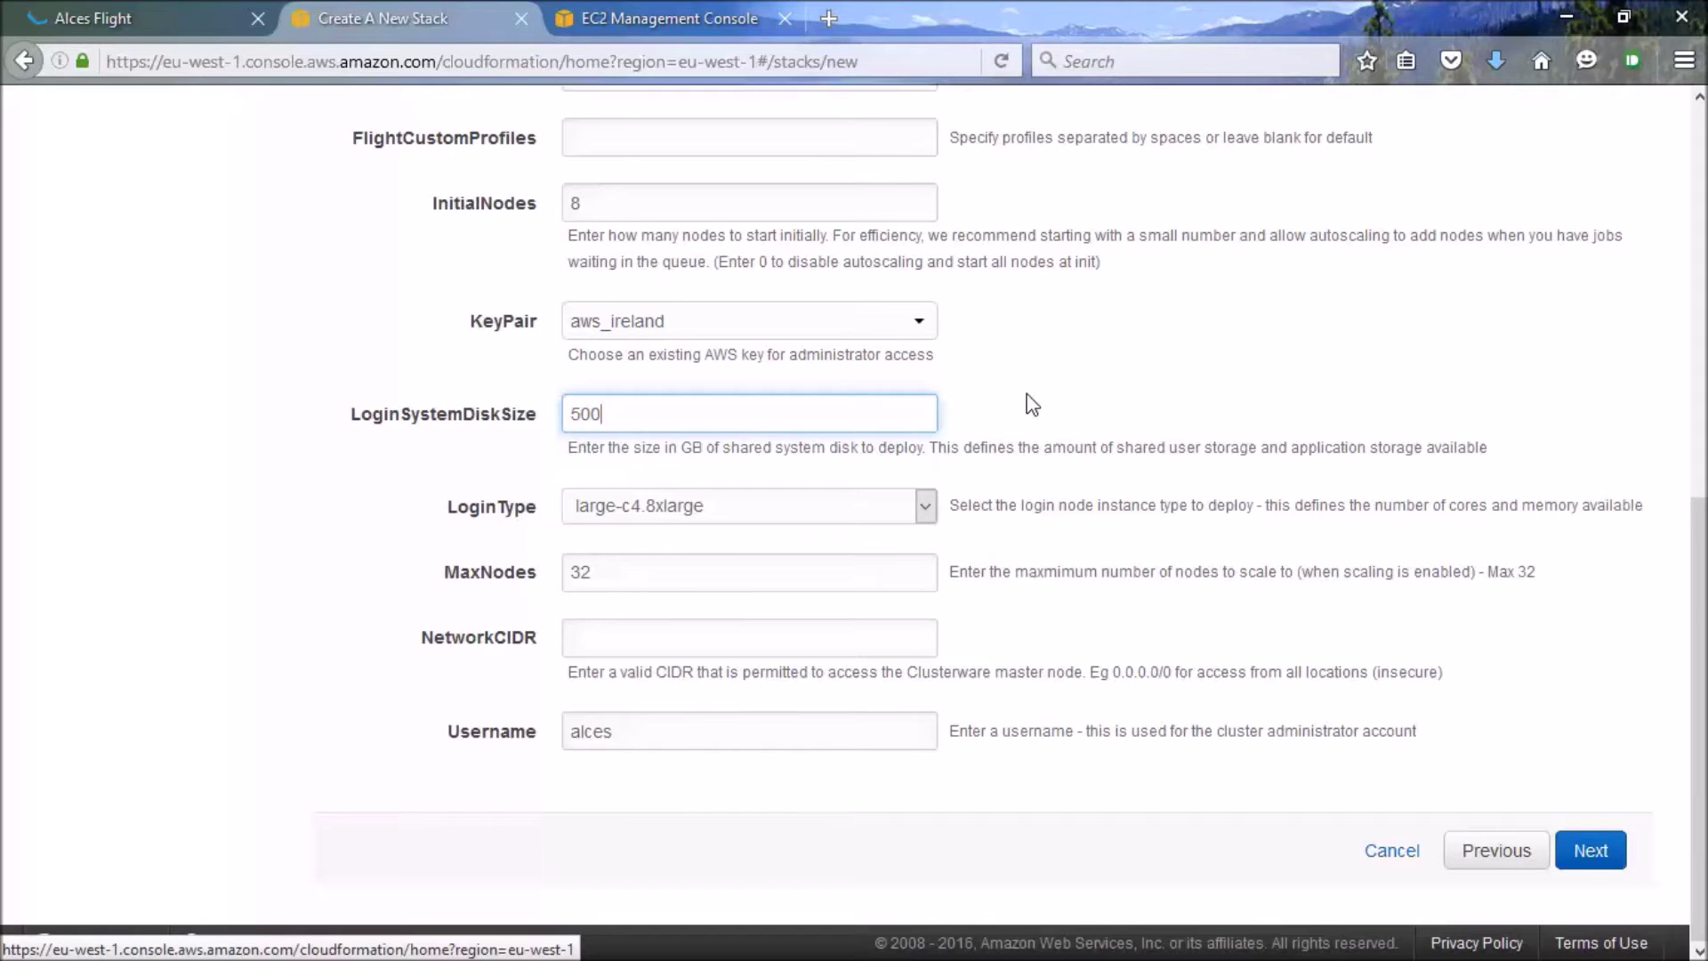
click(928, 506)
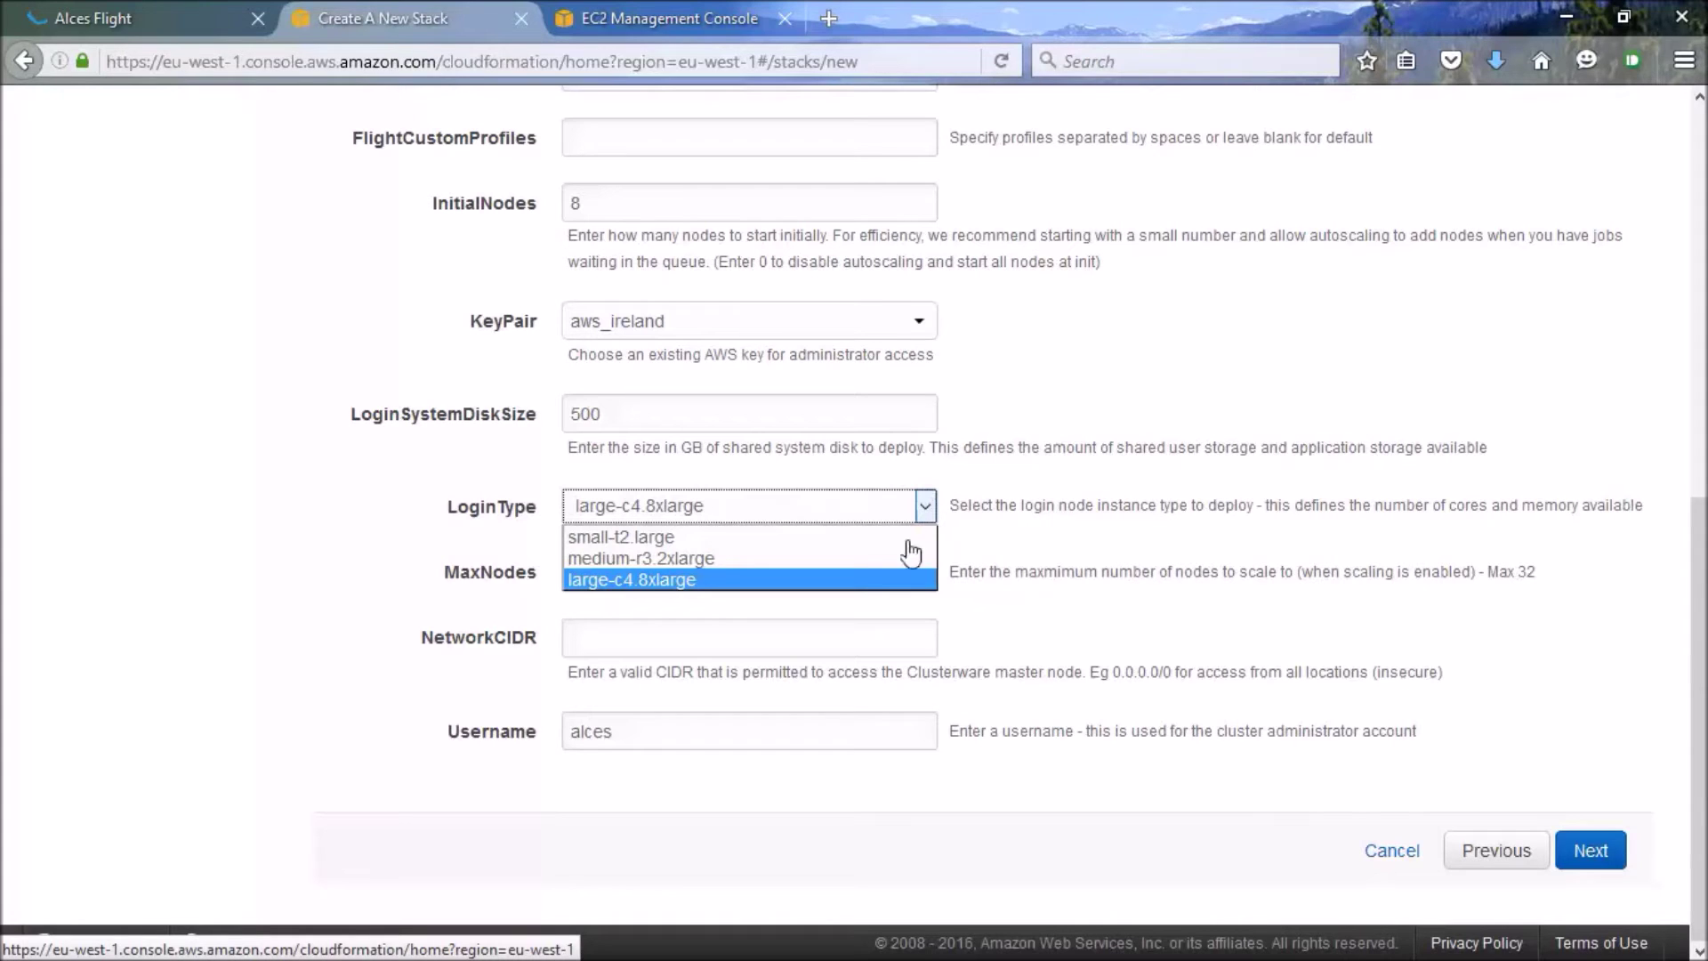
click(890, 580)
Step: Set the stack's MaxNodes parameter to 8
click(882, 582)
key(BackSpace)
key(BackSpace)
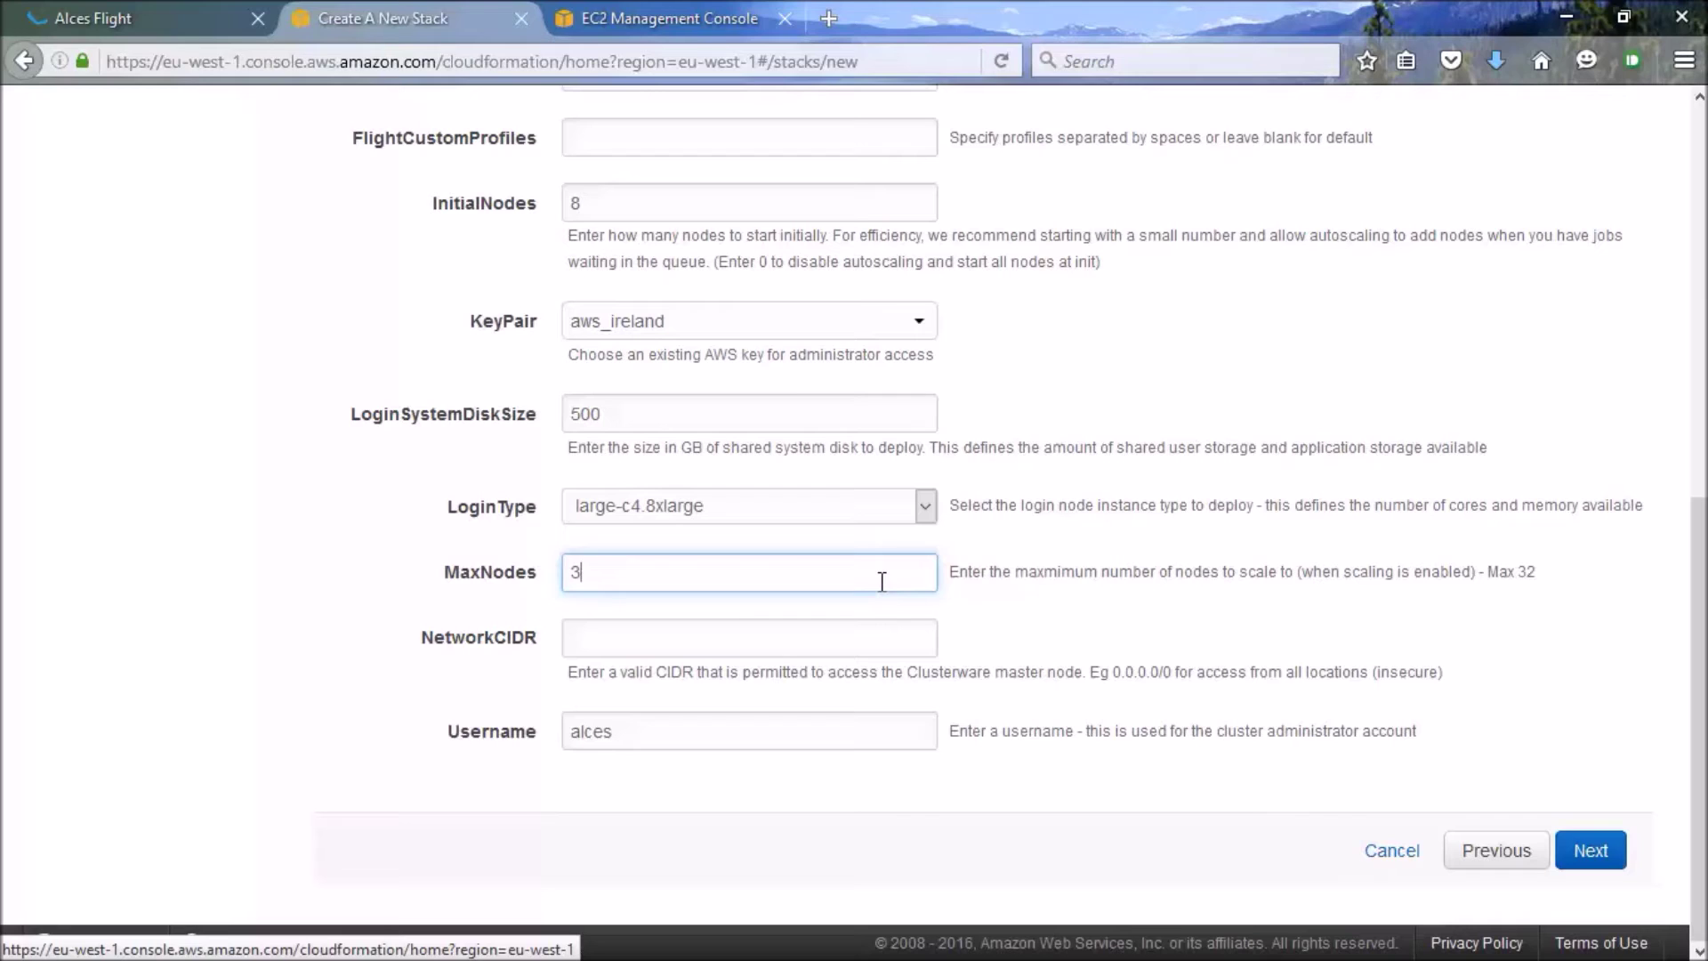
text(8)
key(Down)
click(982, 570)
Step: Permit access to the master node from all locations by setting NetworkCIDR to 0.0.0.0/0
click(923, 631)
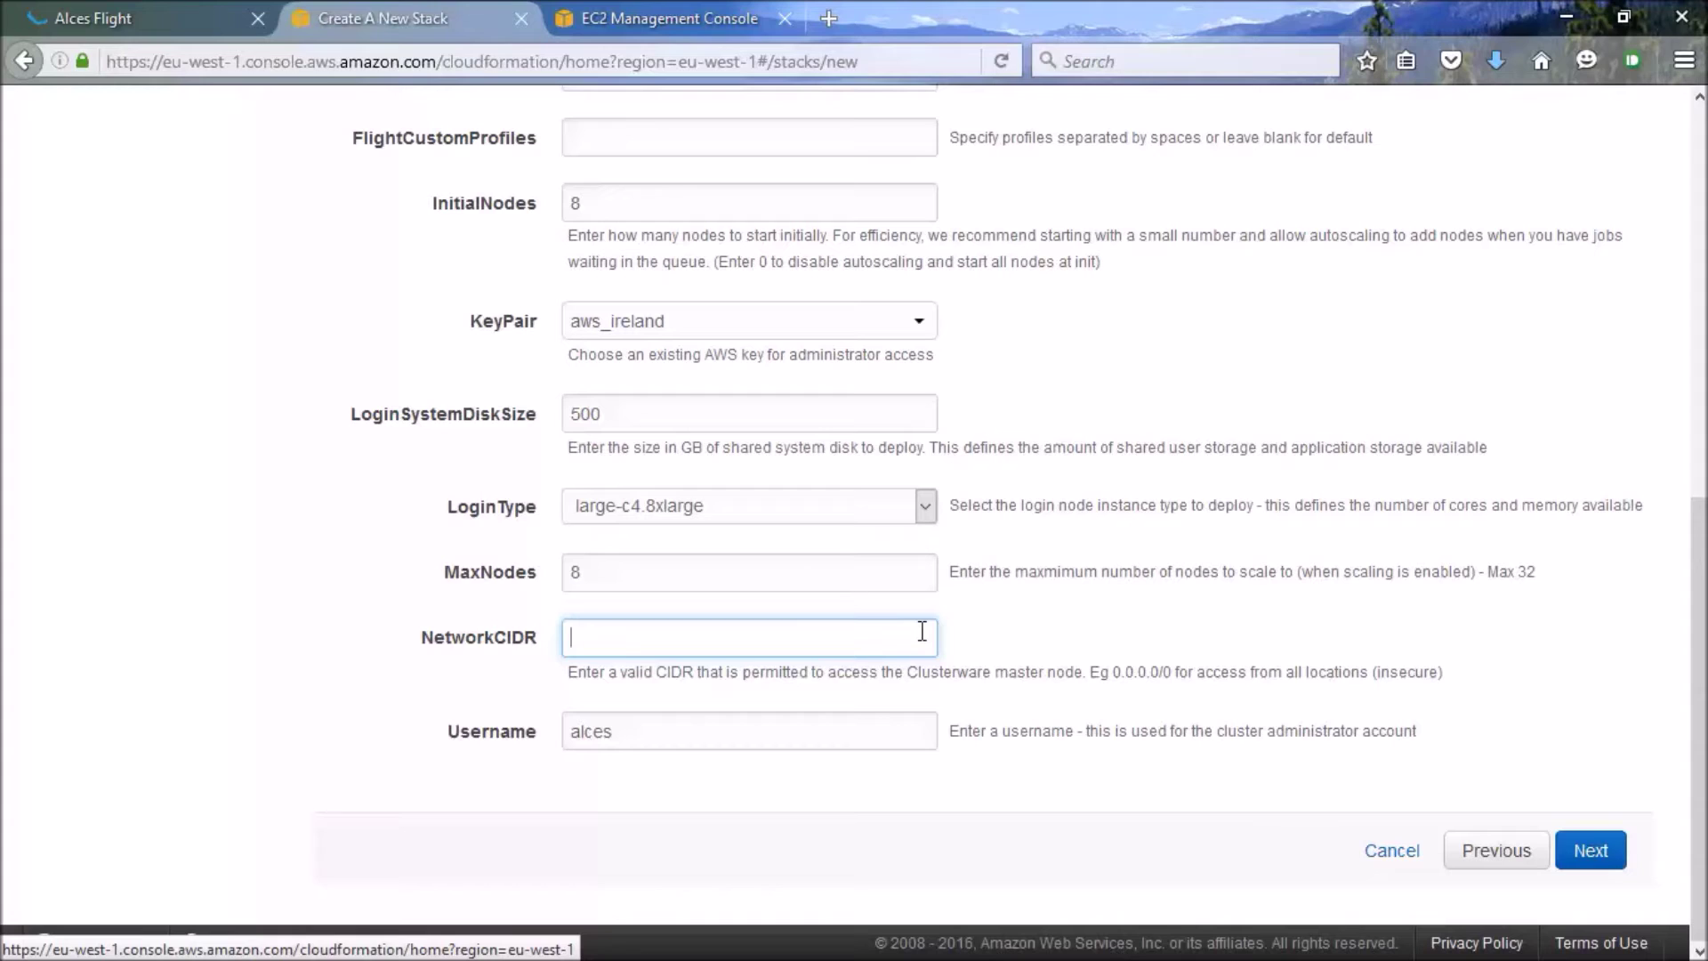
text(0.0)
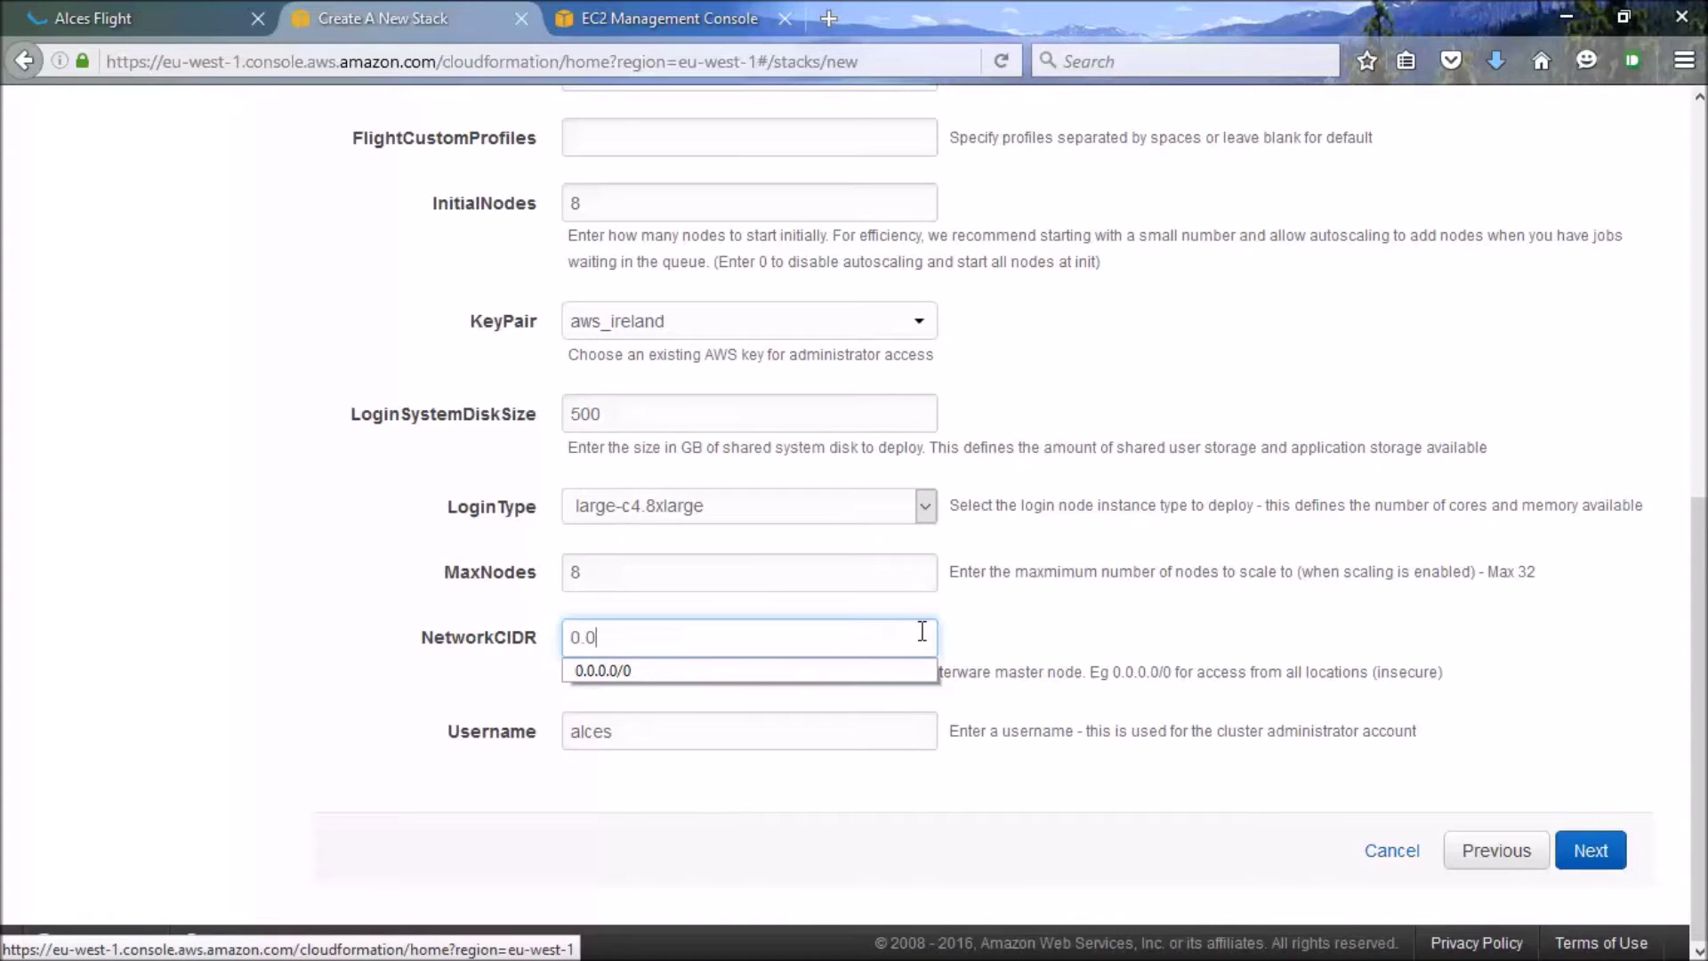
text(.0.0/0)
click(976, 645)
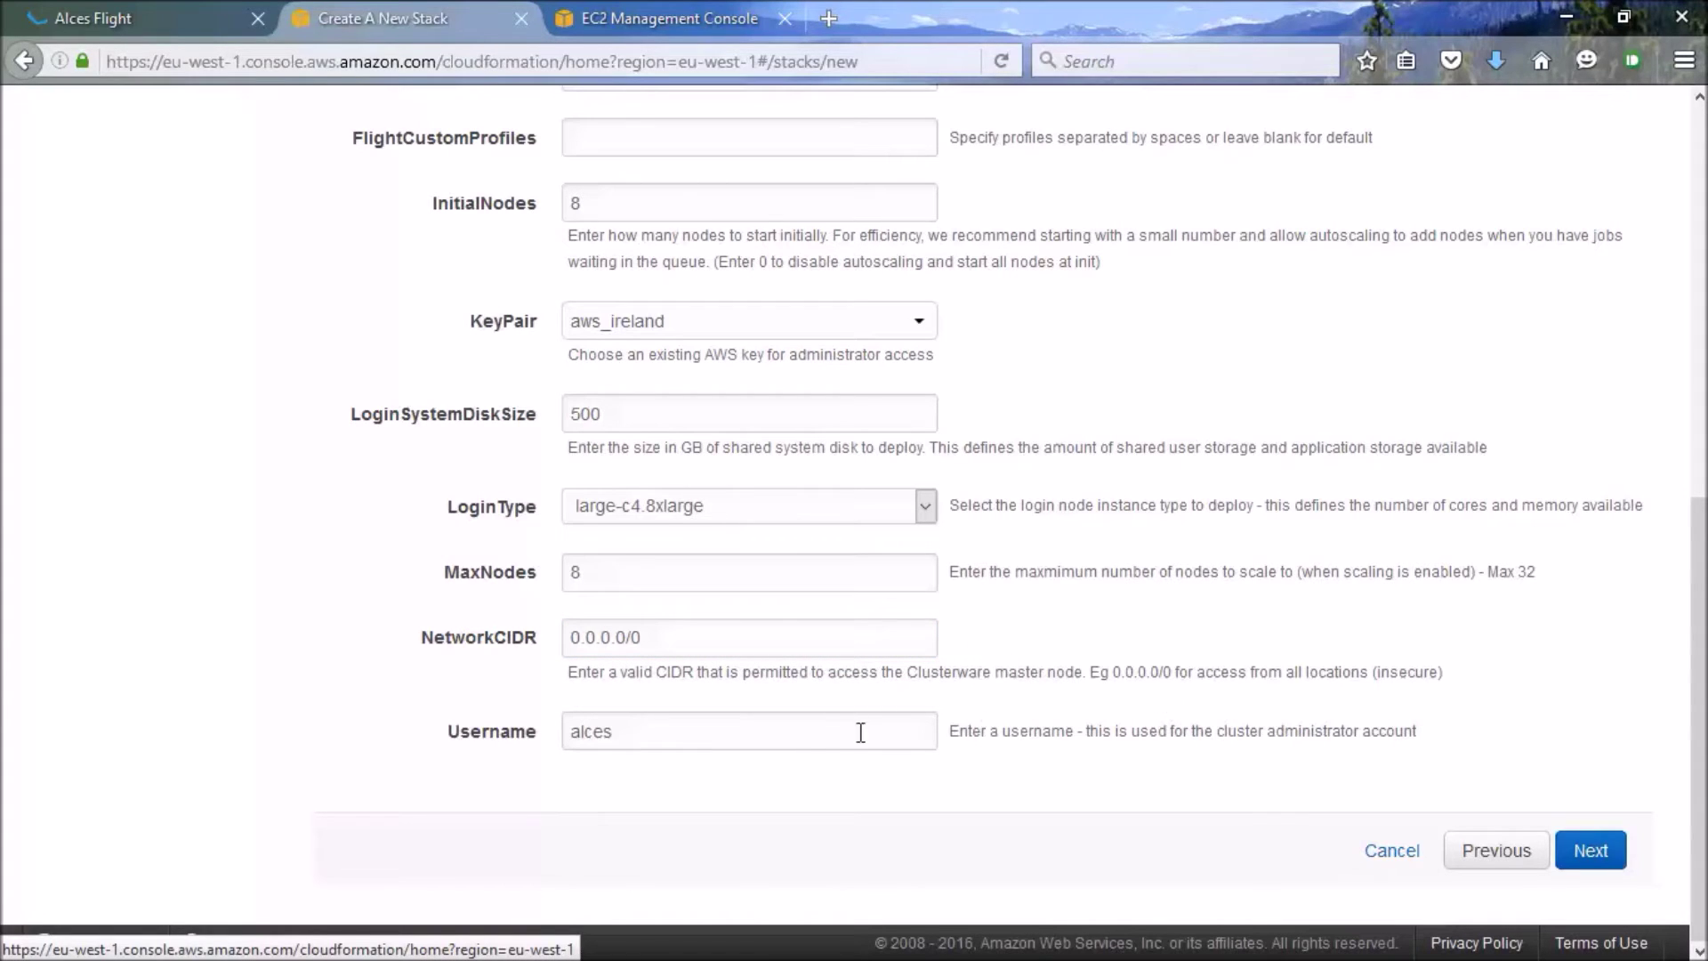
Step: Keep alces as the administrator username and proceed to the stack review without adding any tags
click(818, 734)
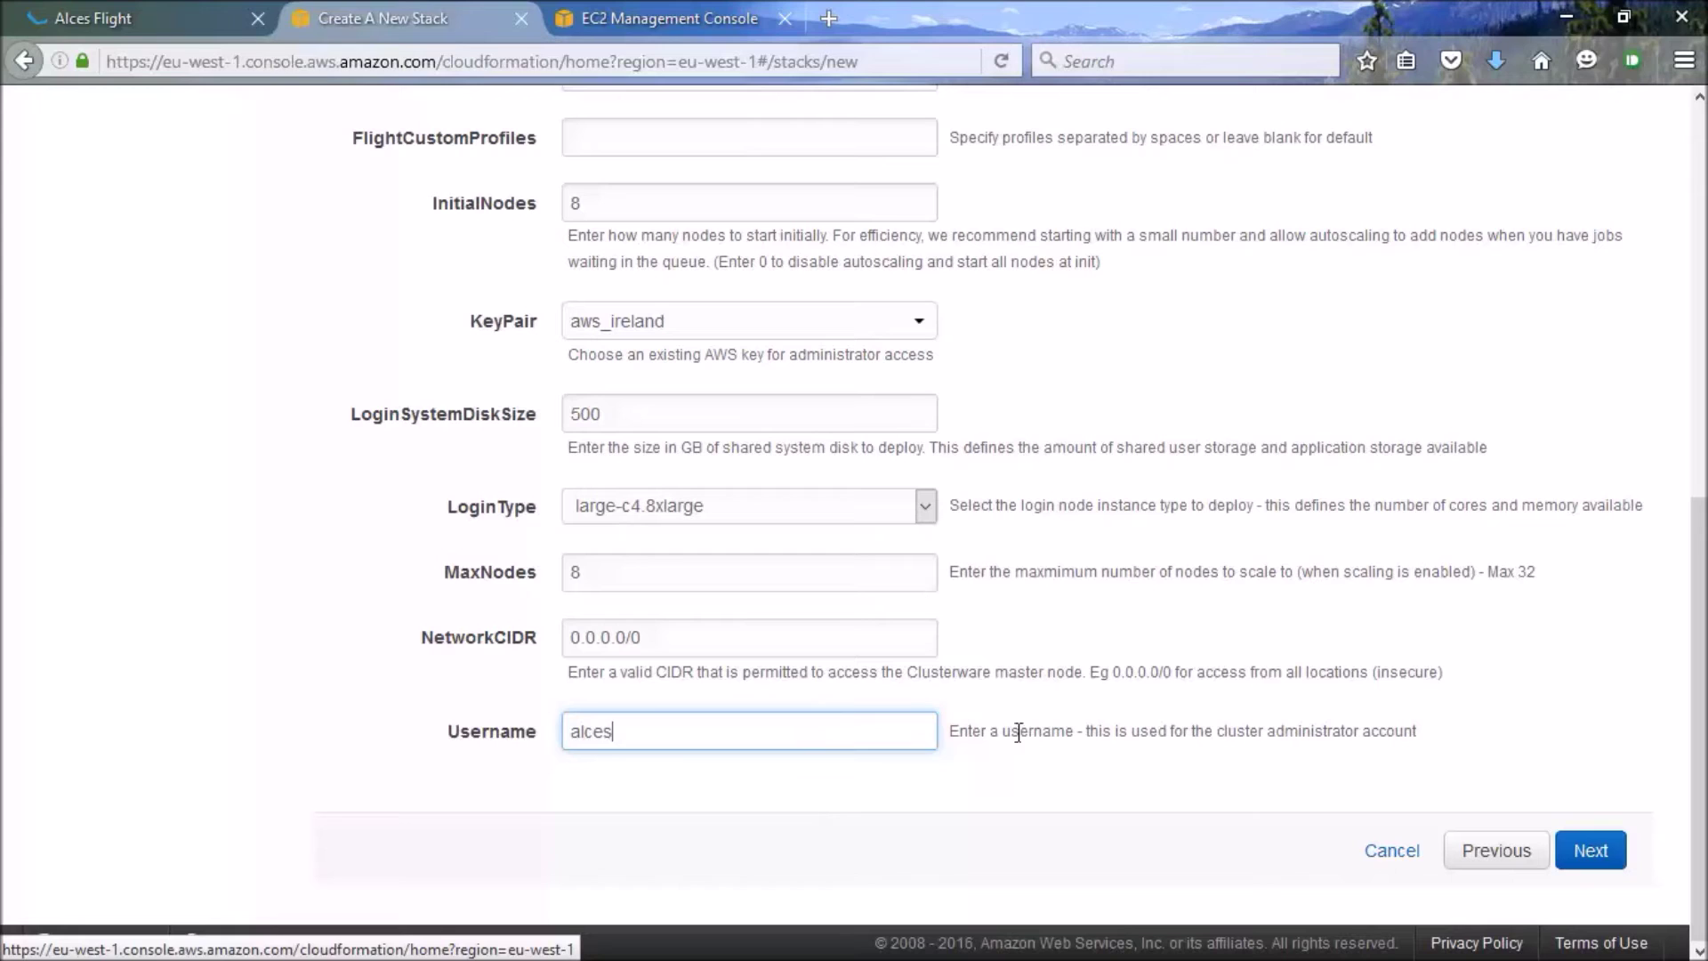
click(1591, 852)
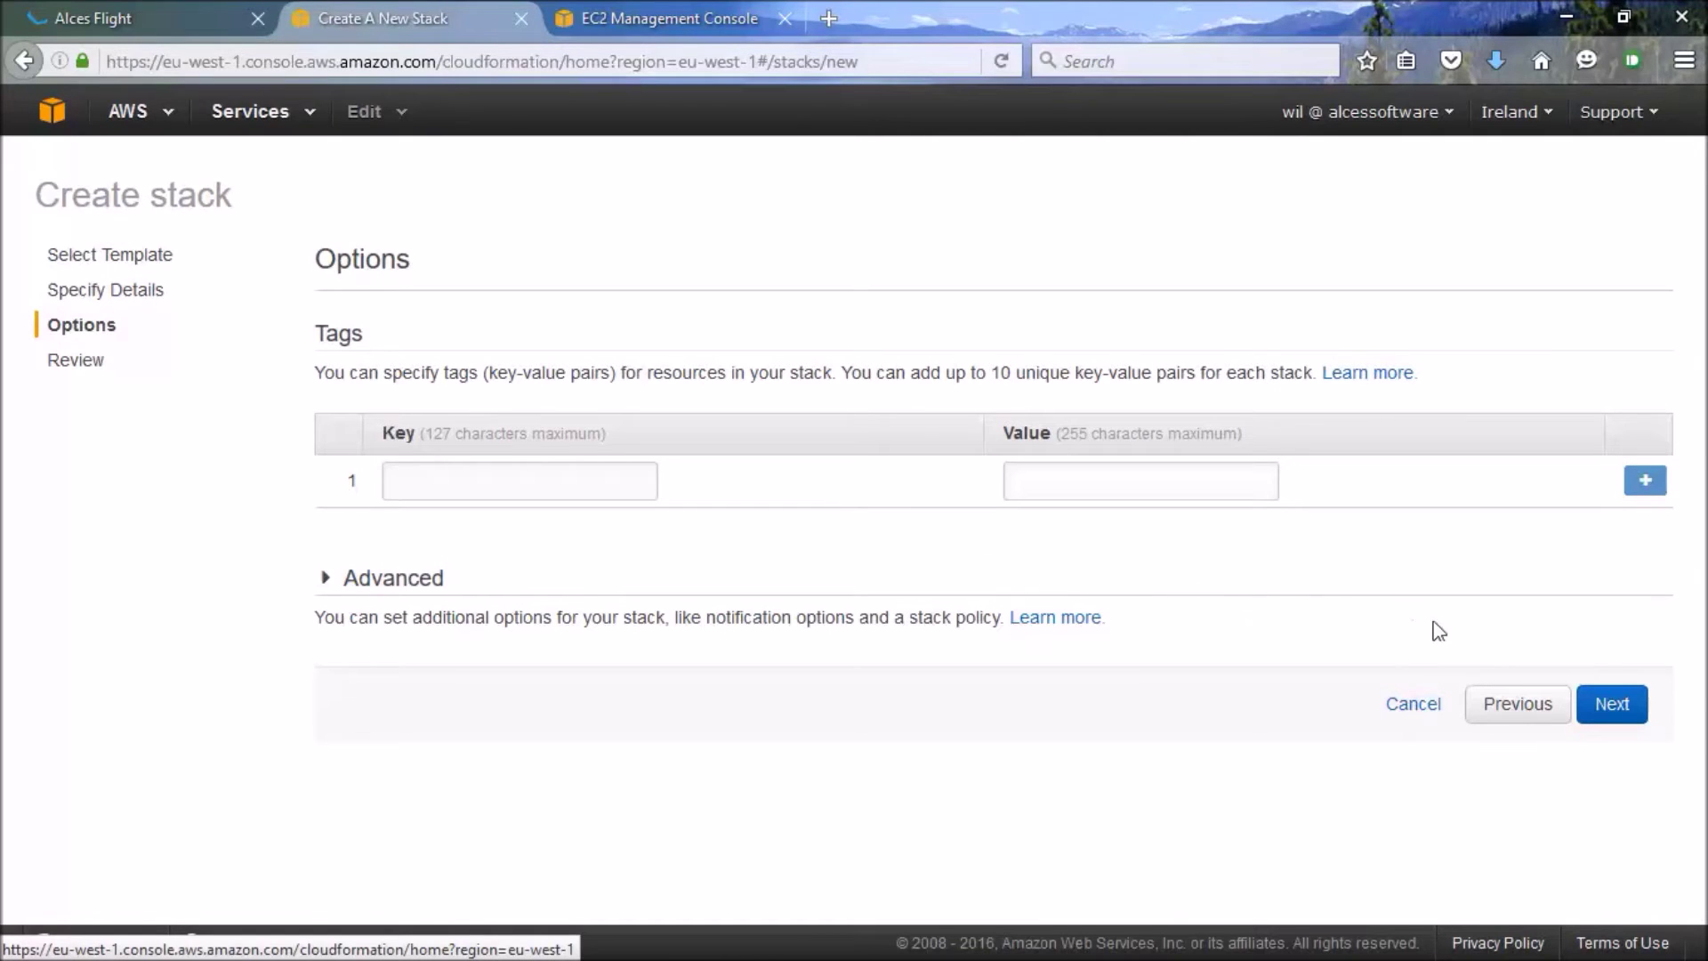
click(1615, 706)
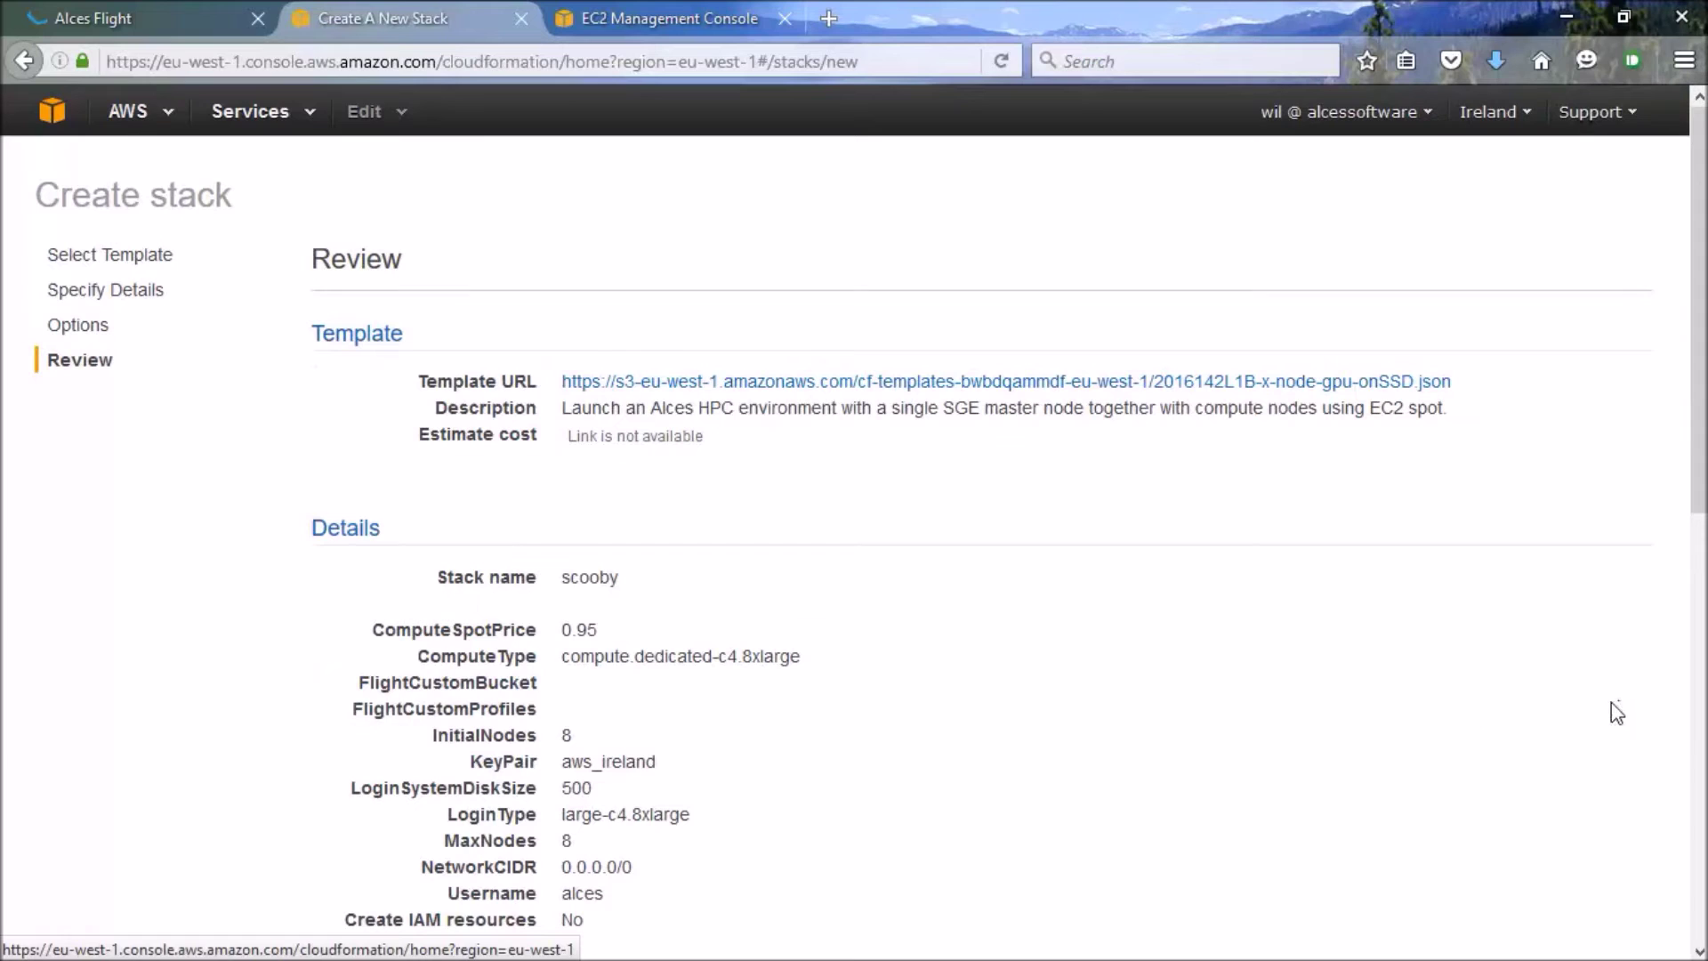
Step: Acknowledge that the template might create IAM resources and create the scooby stack
scroll(979, 561, down, 1)
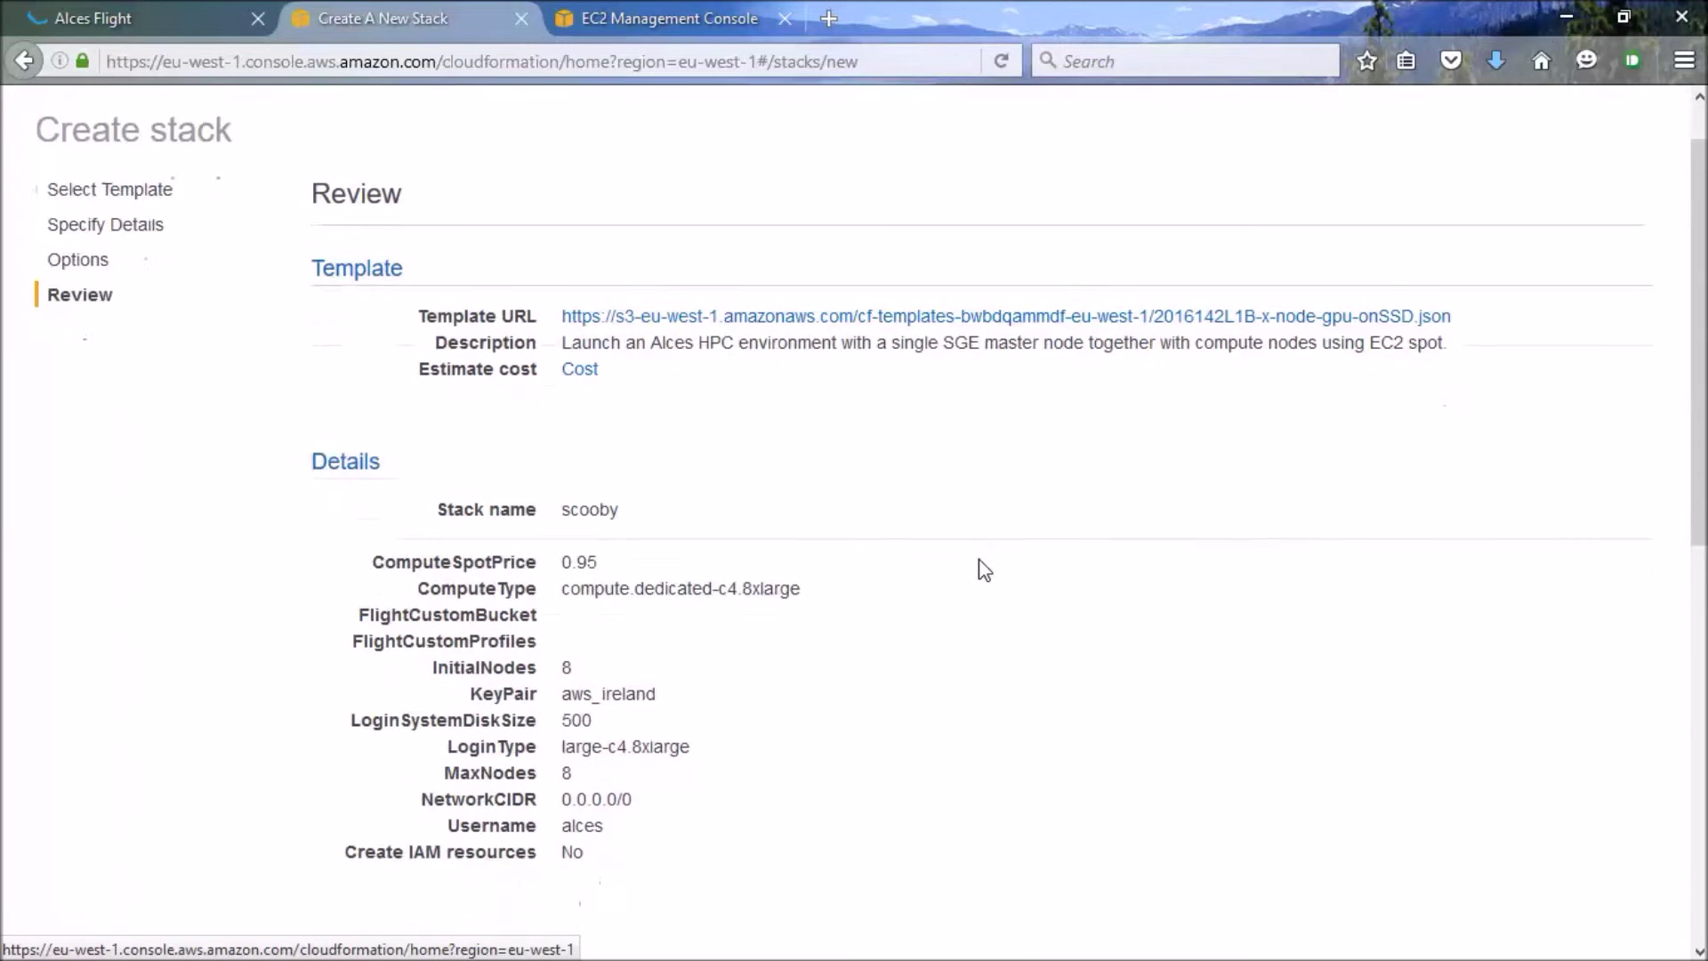
scroll(979, 560, down, 1)
scroll(979, 559, down, 8)
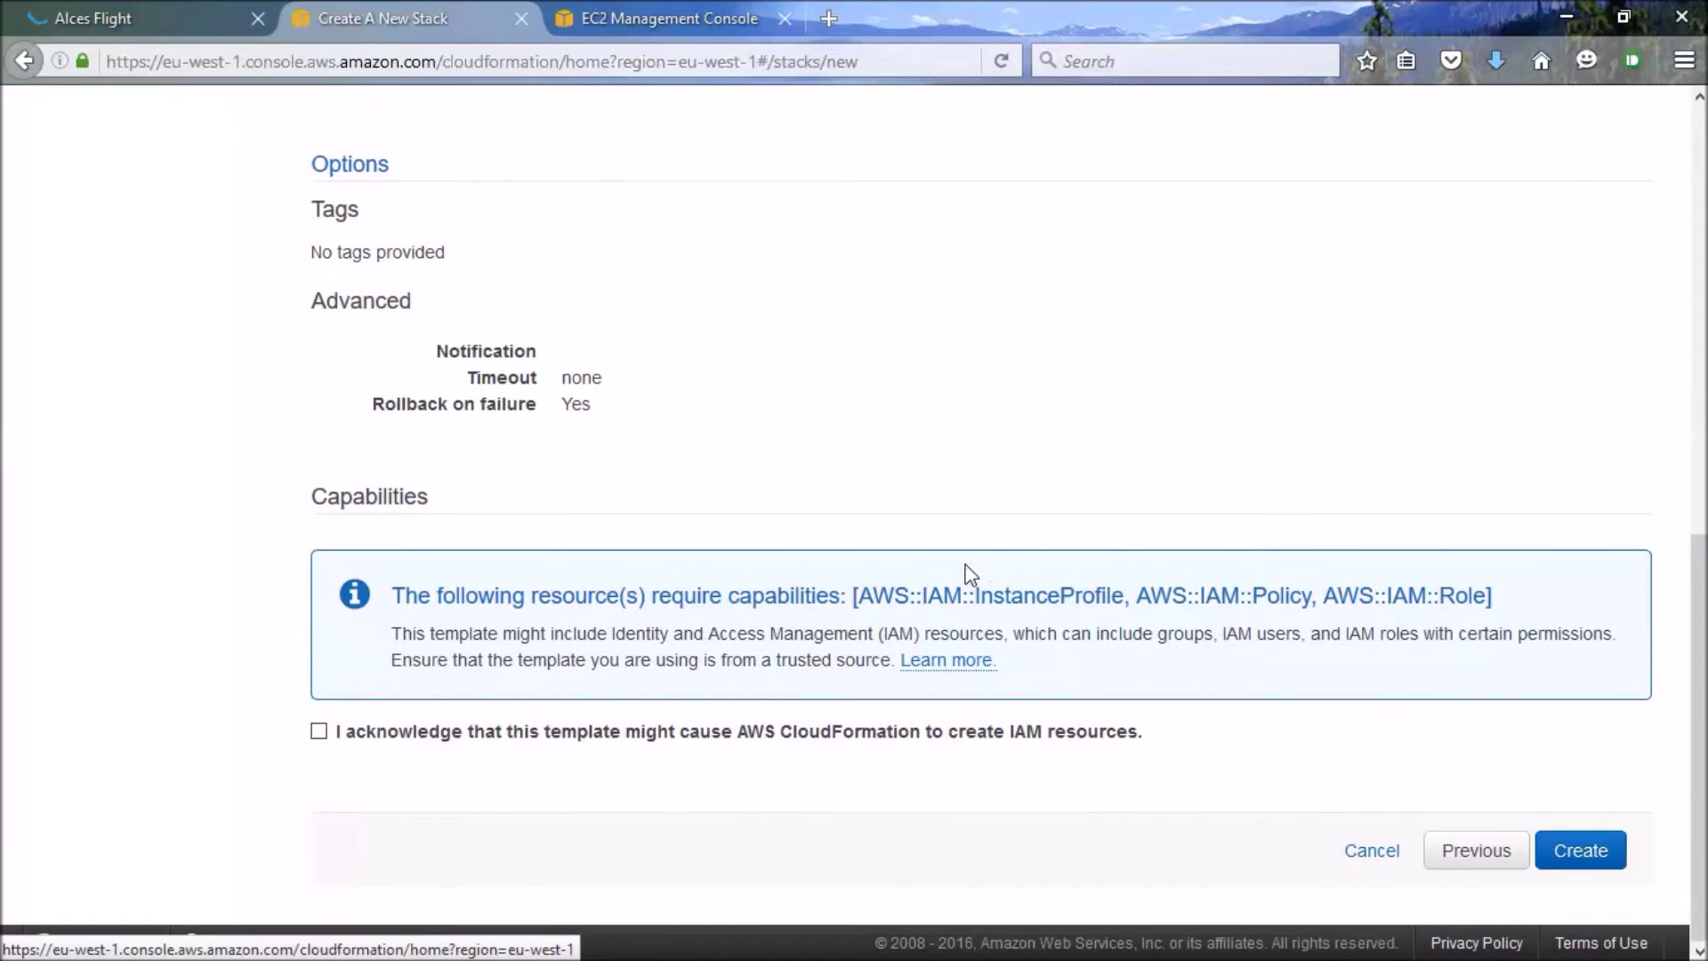
click(319, 731)
click(1604, 860)
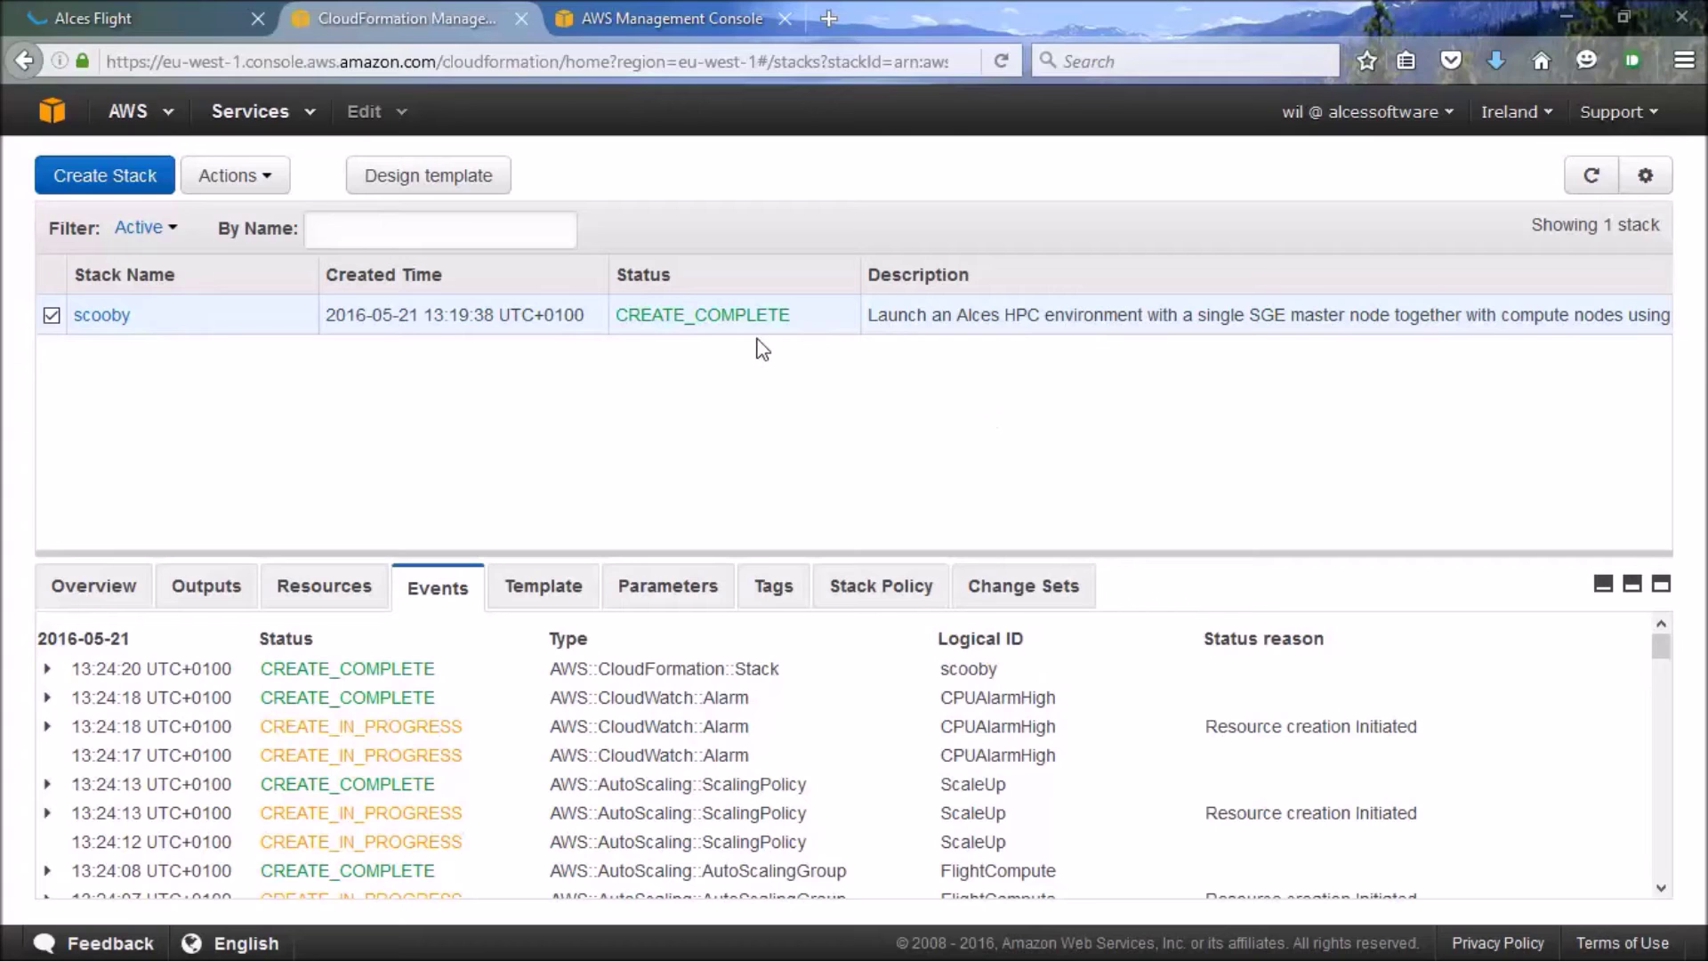
Step: Show the scooby stack's outputs, then switch to PuTTY and select amazon_ireland.ppk as the private key for SSH authentication
click(234, 592)
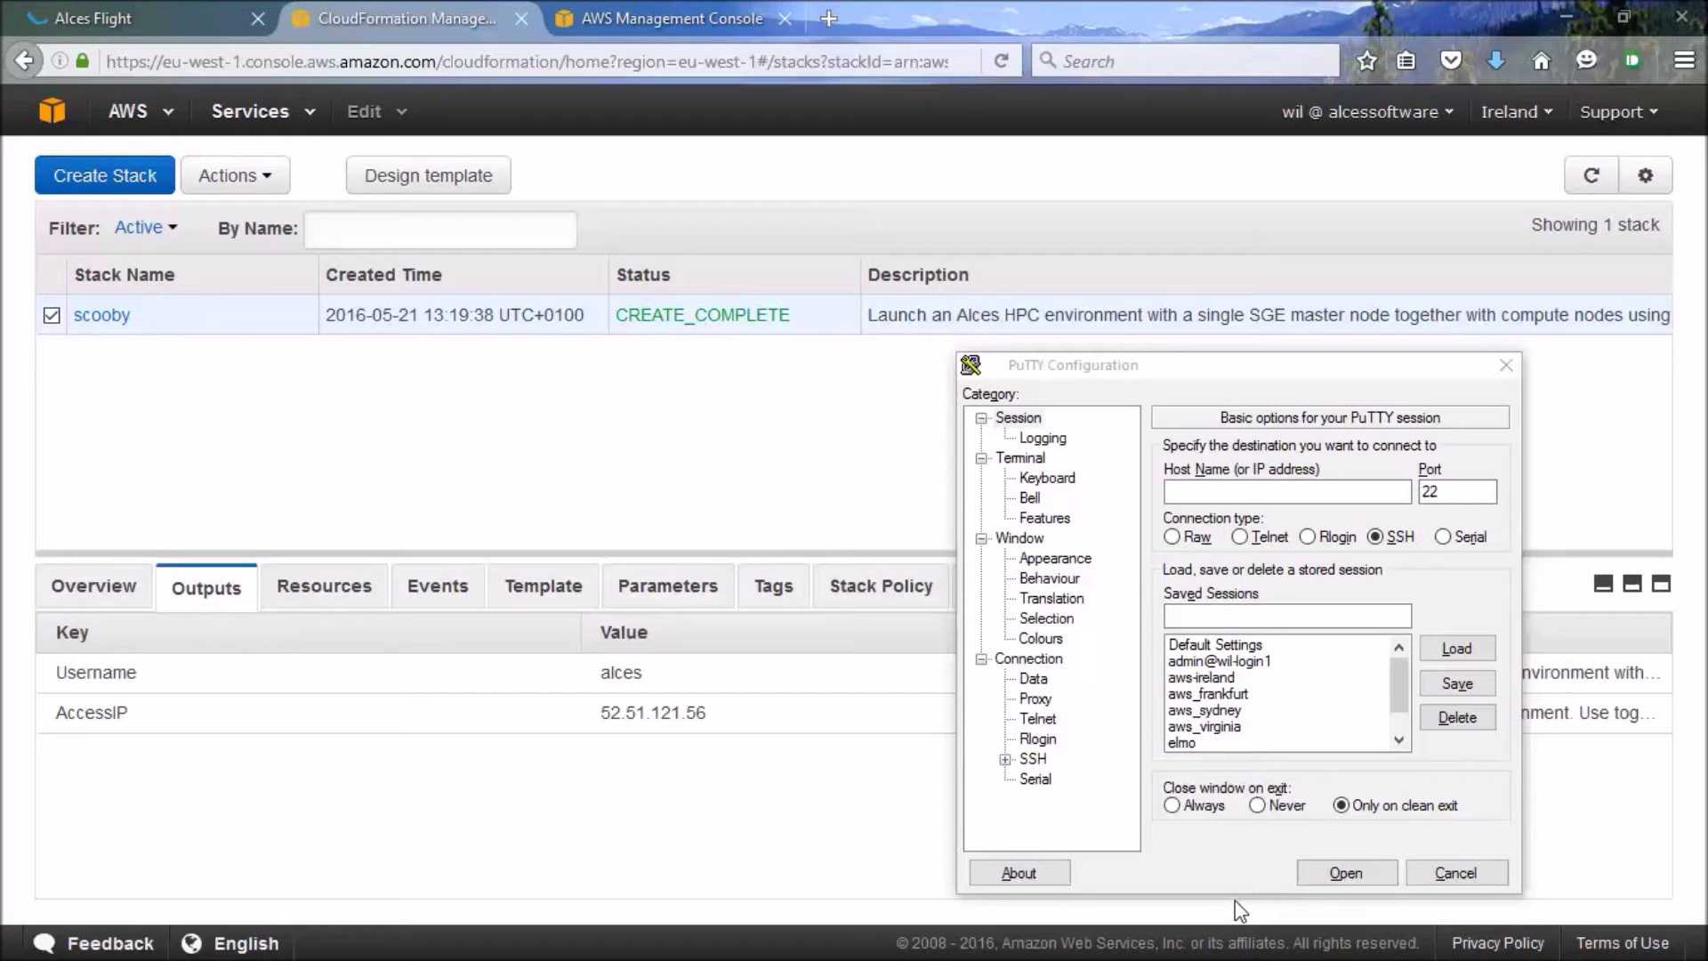
click(1225, 377)
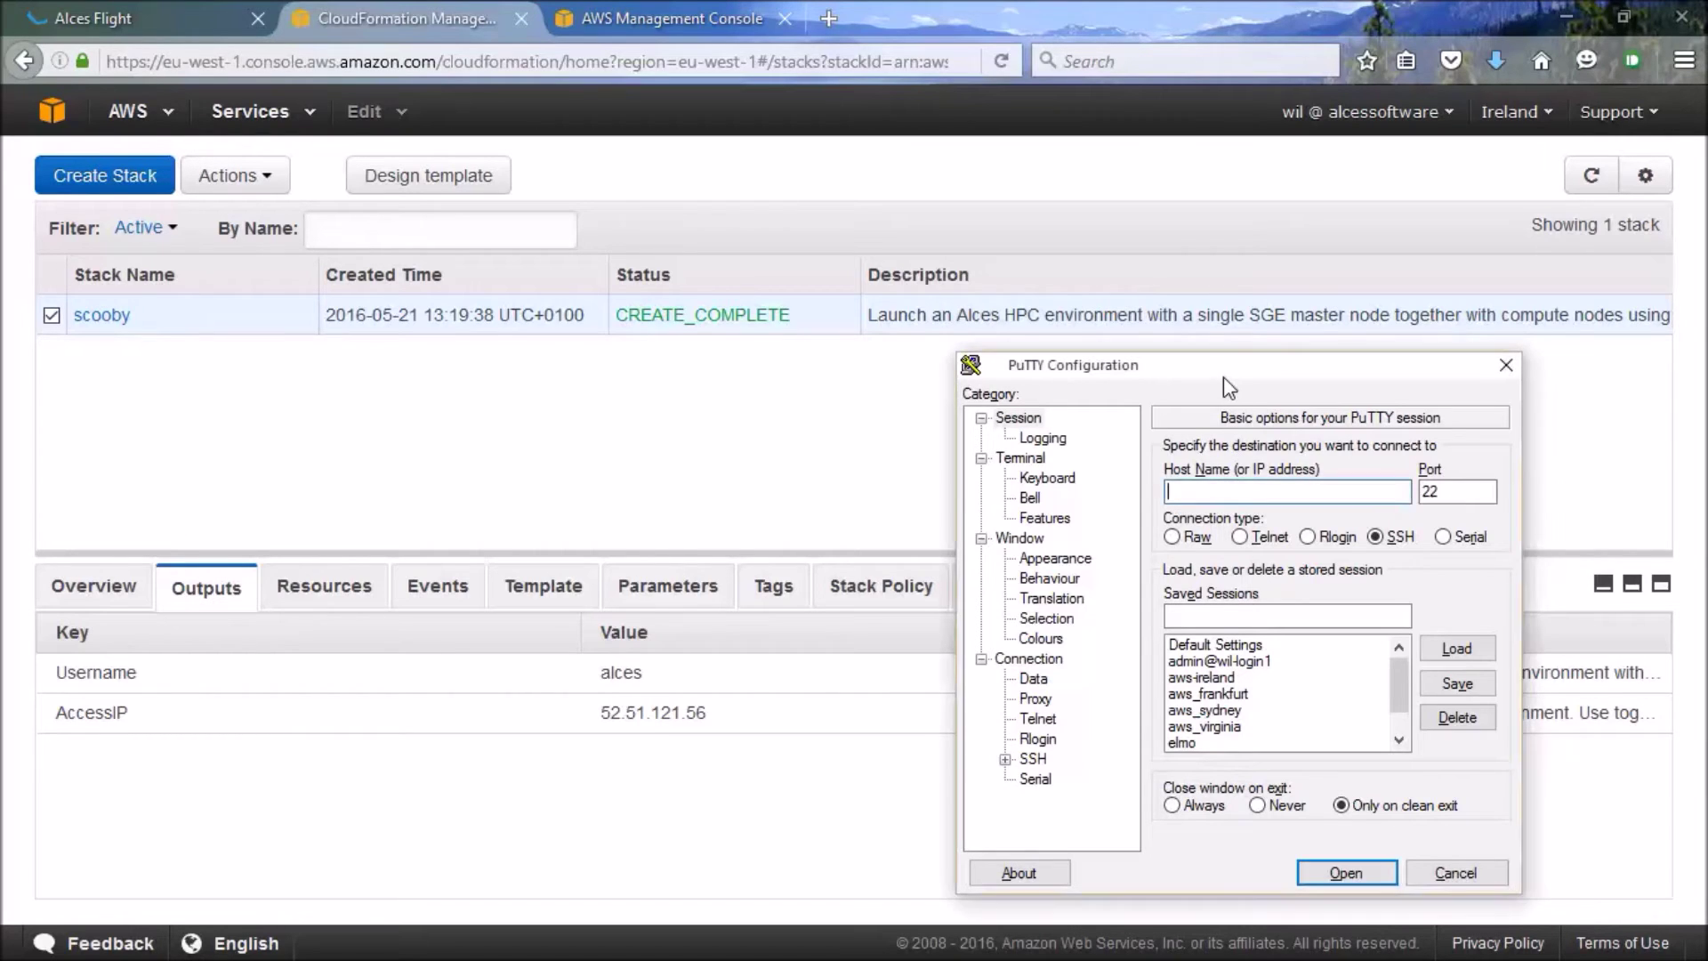
click(1033, 765)
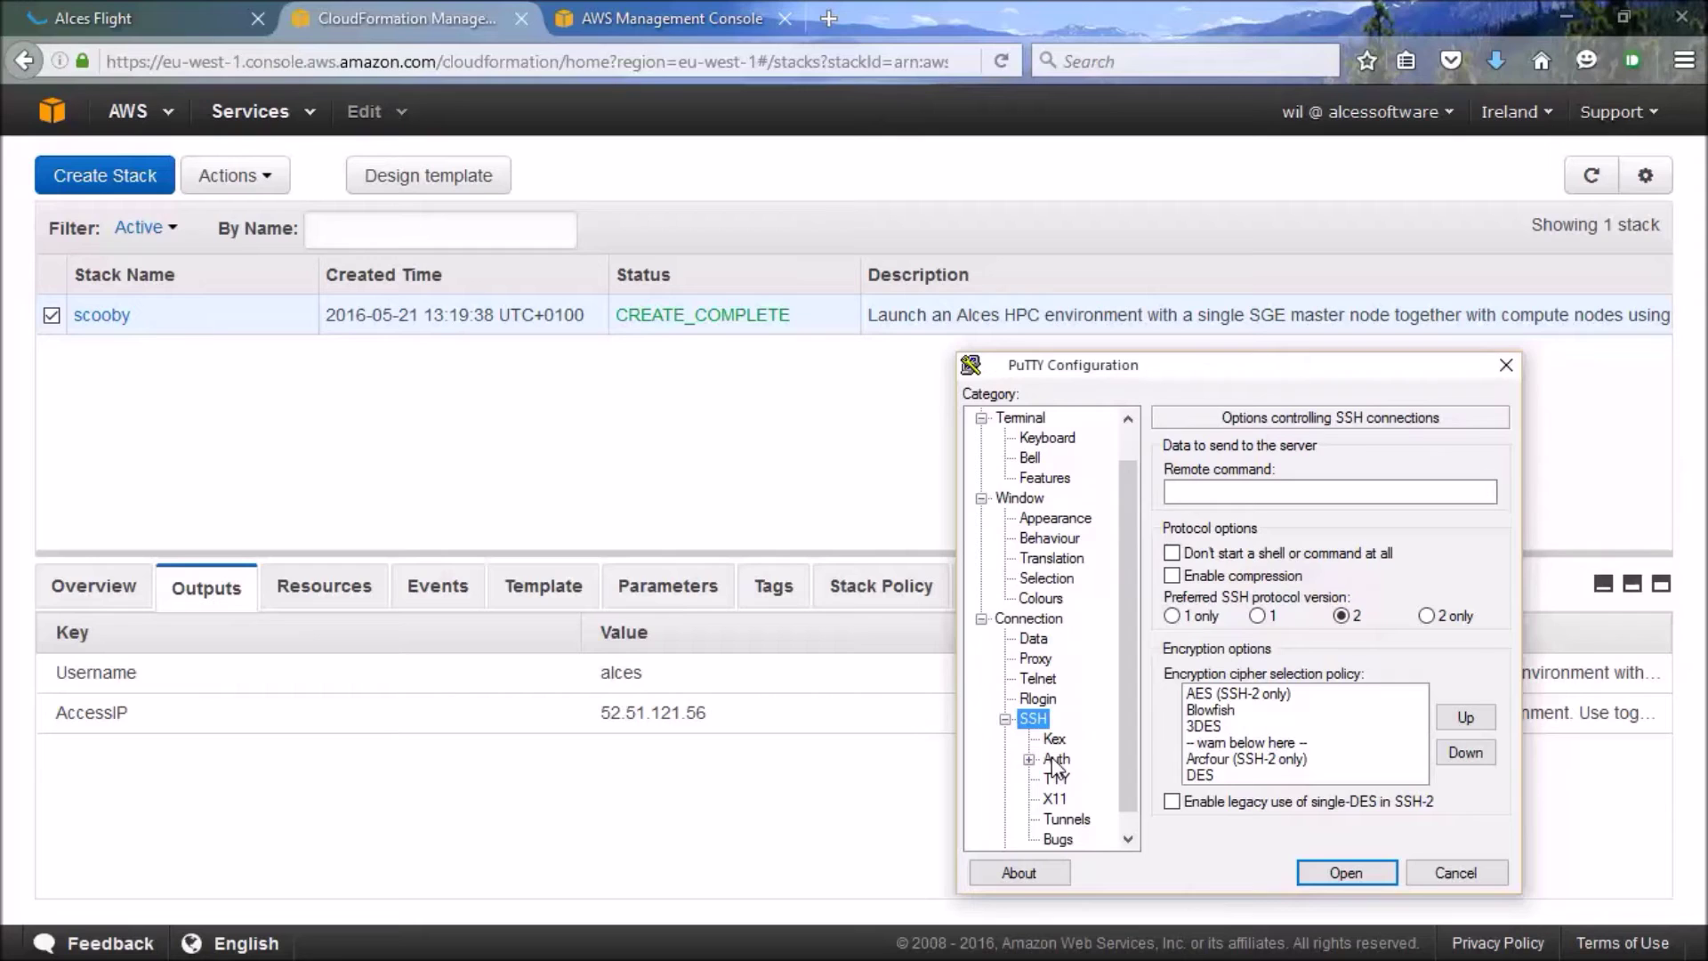
click(1057, 759)
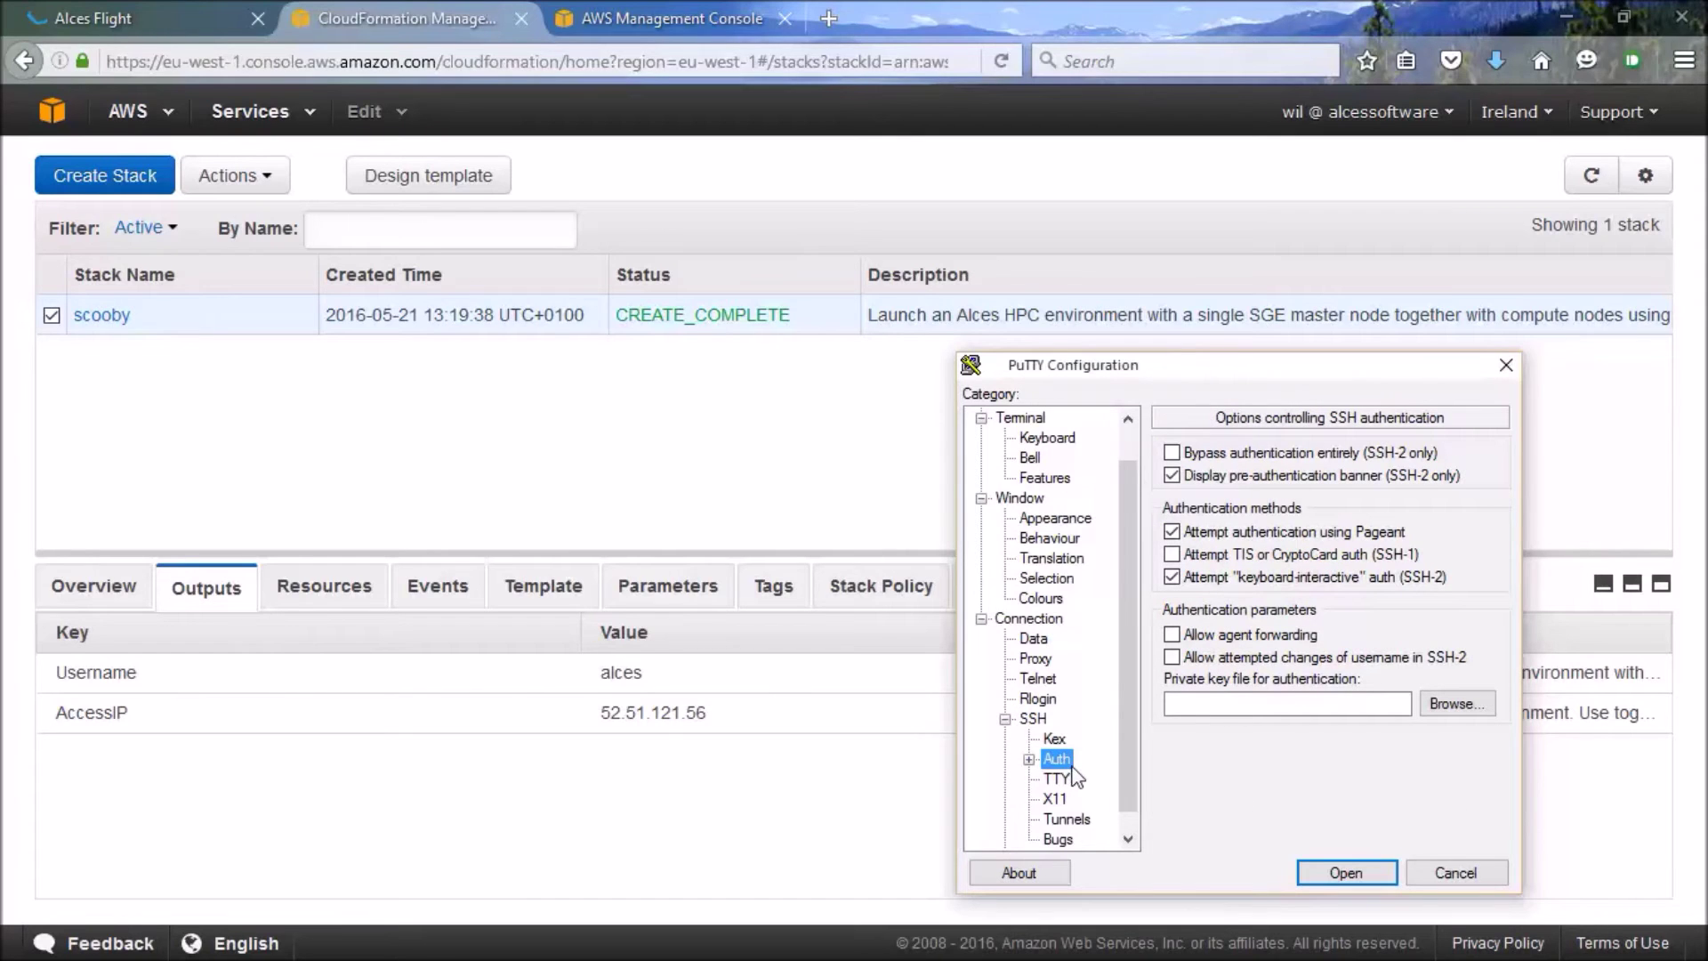
click(1459, 701)
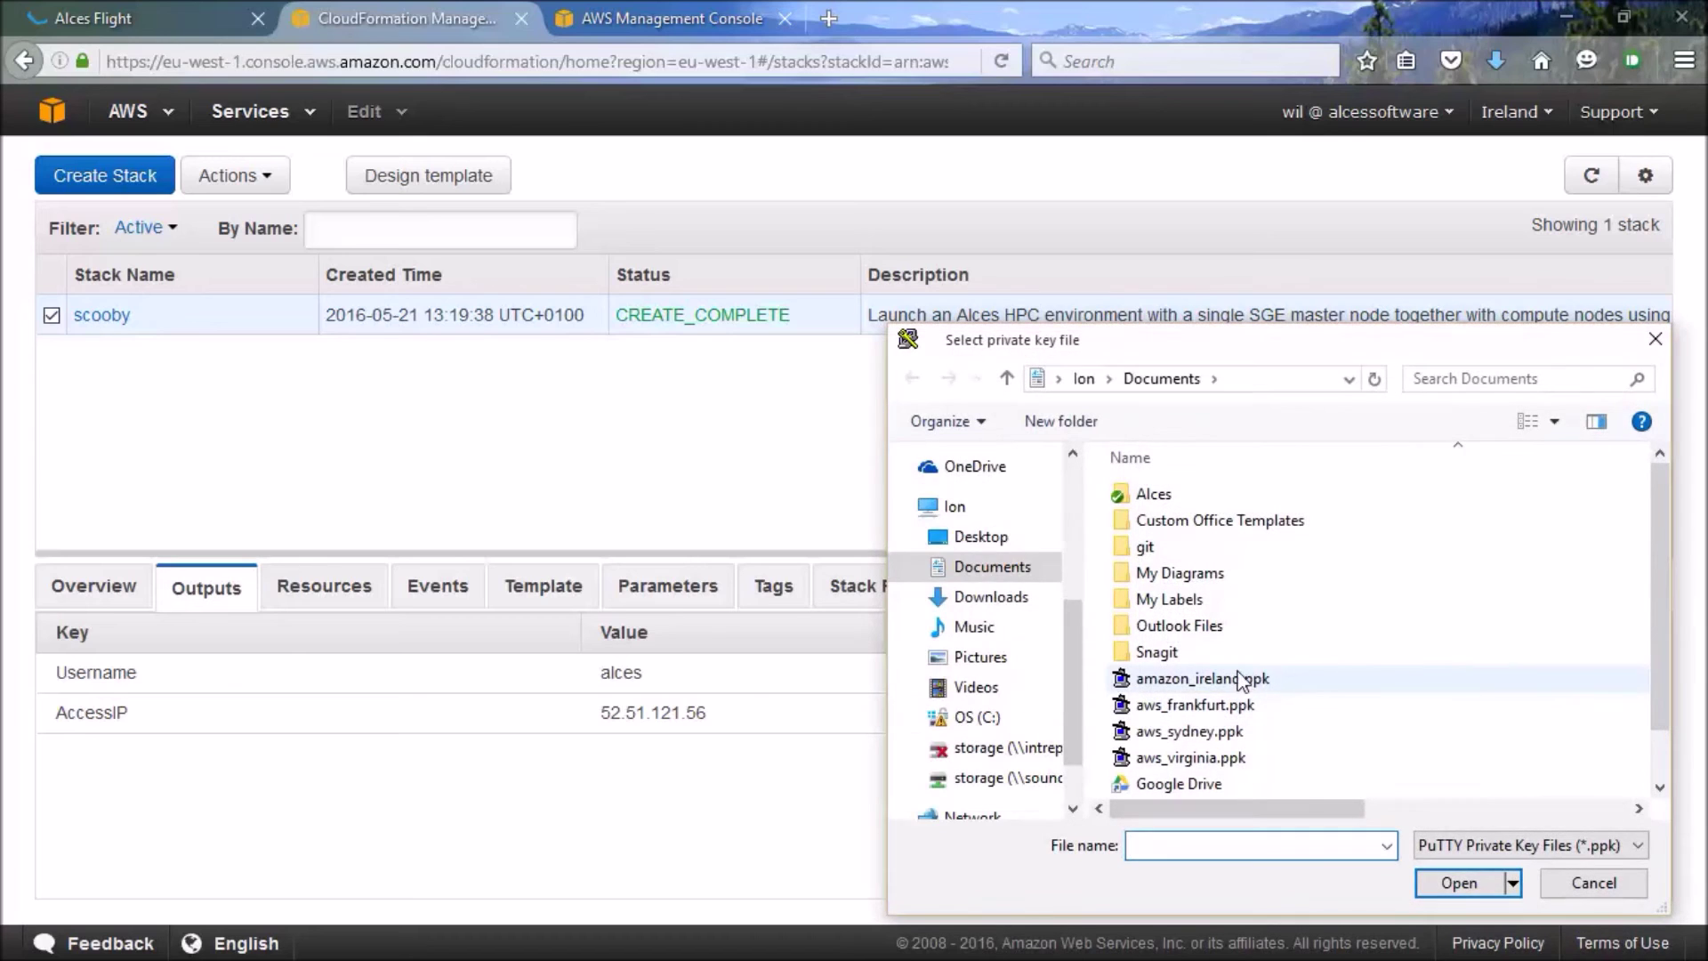
click(1241, 681)
click(1459, 886)
drag(1130, 564, 1143, 545)
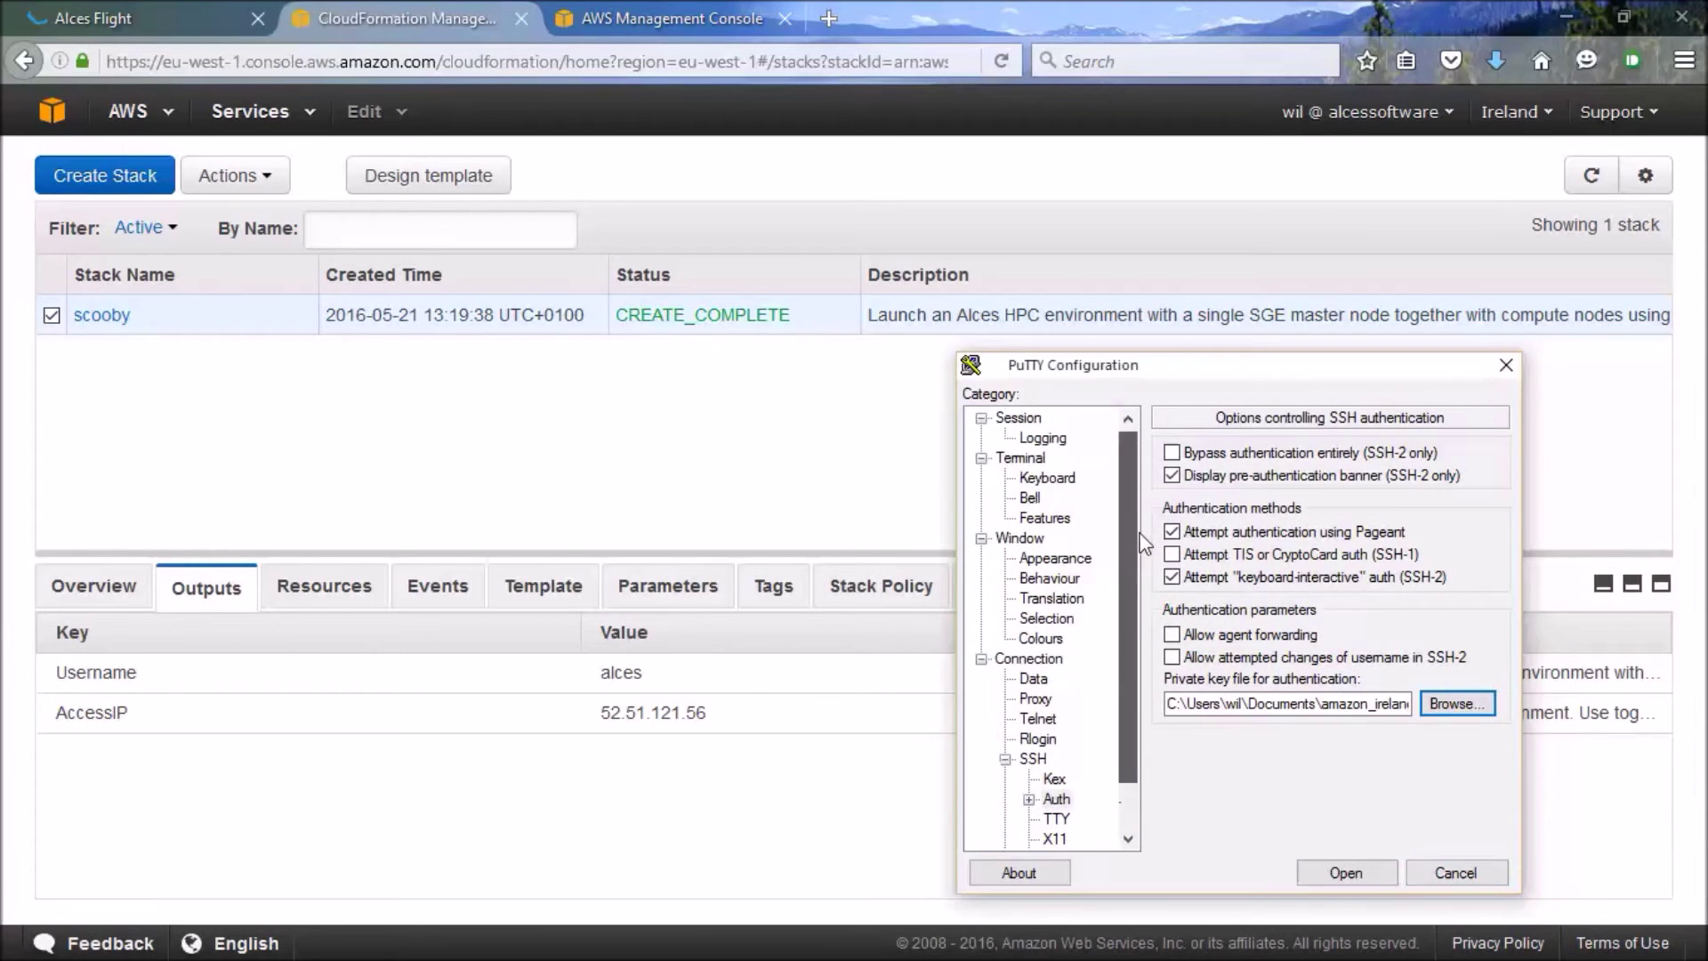
click(1018, 417)
click(1213, 490)
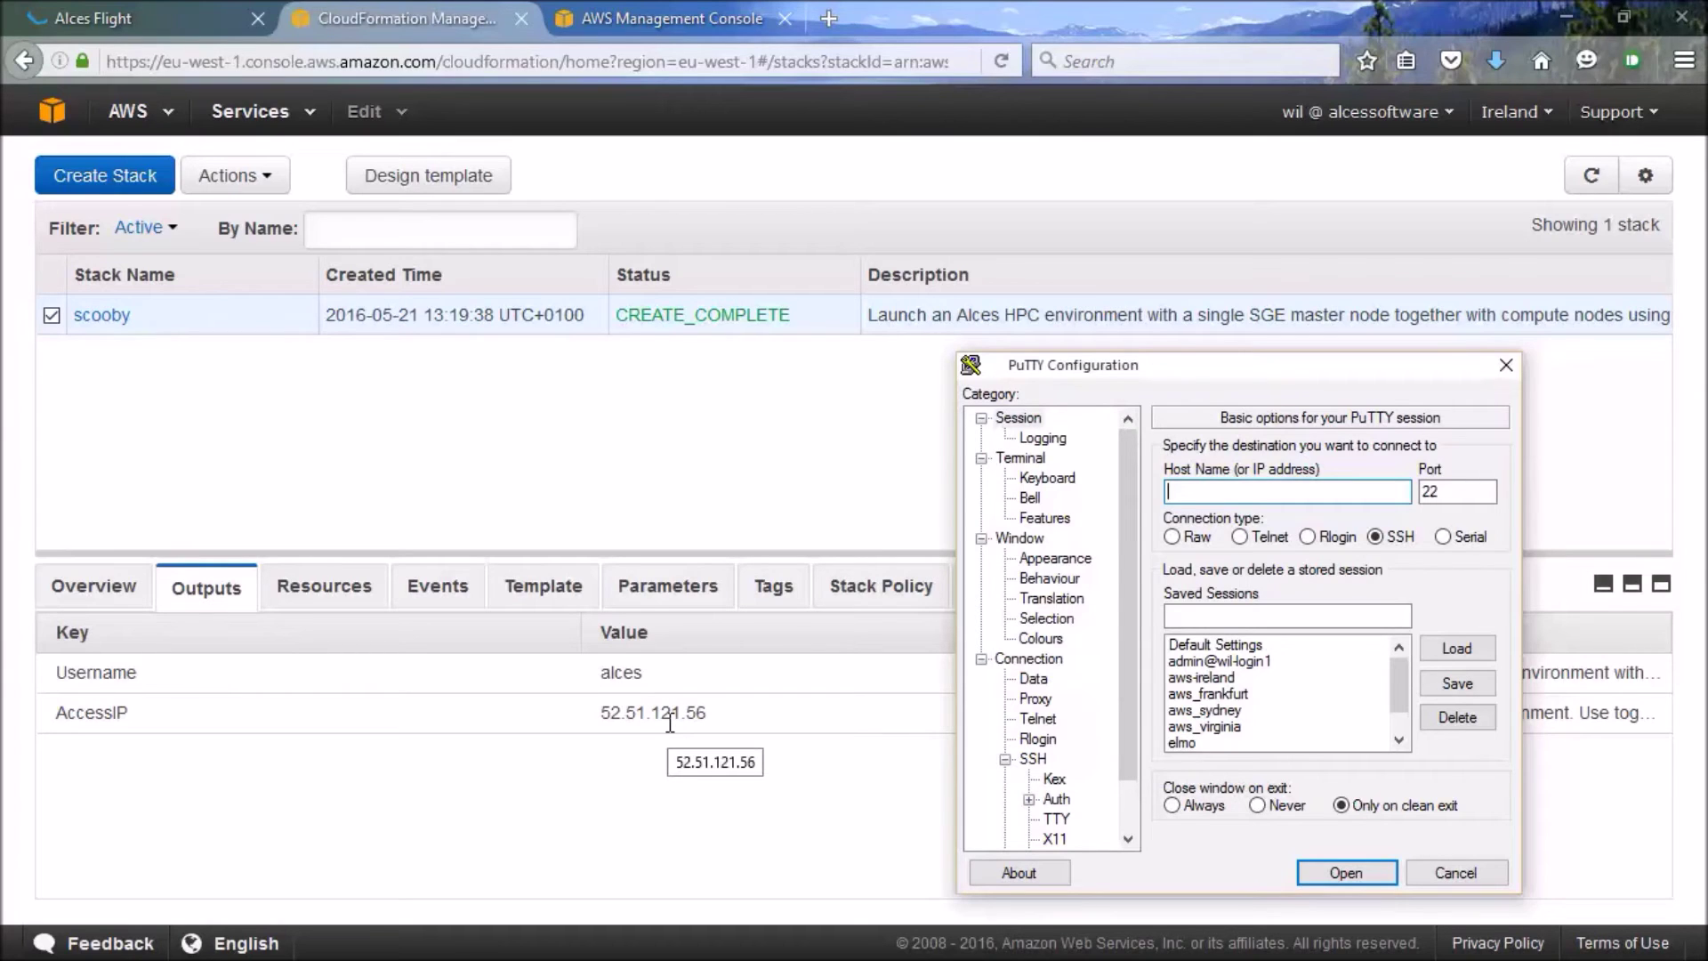
text(alces@)
text(52.51.121.56)
key(ctrl+Left)
key(BackSpace)
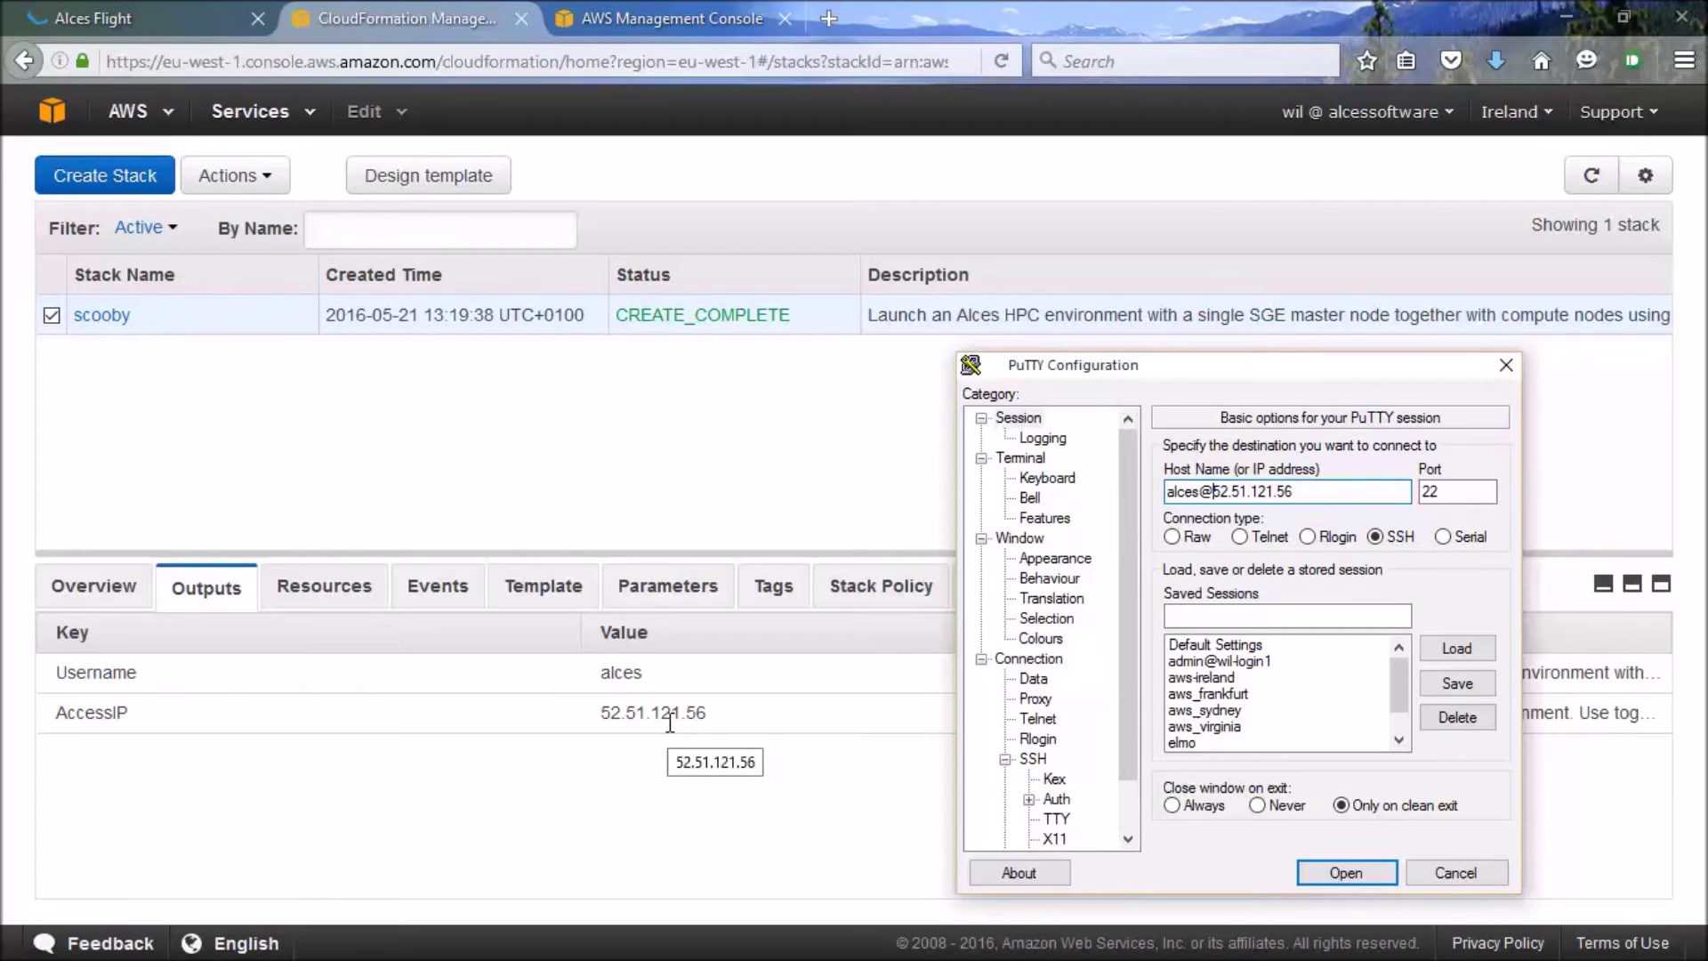
click(1355, 870)
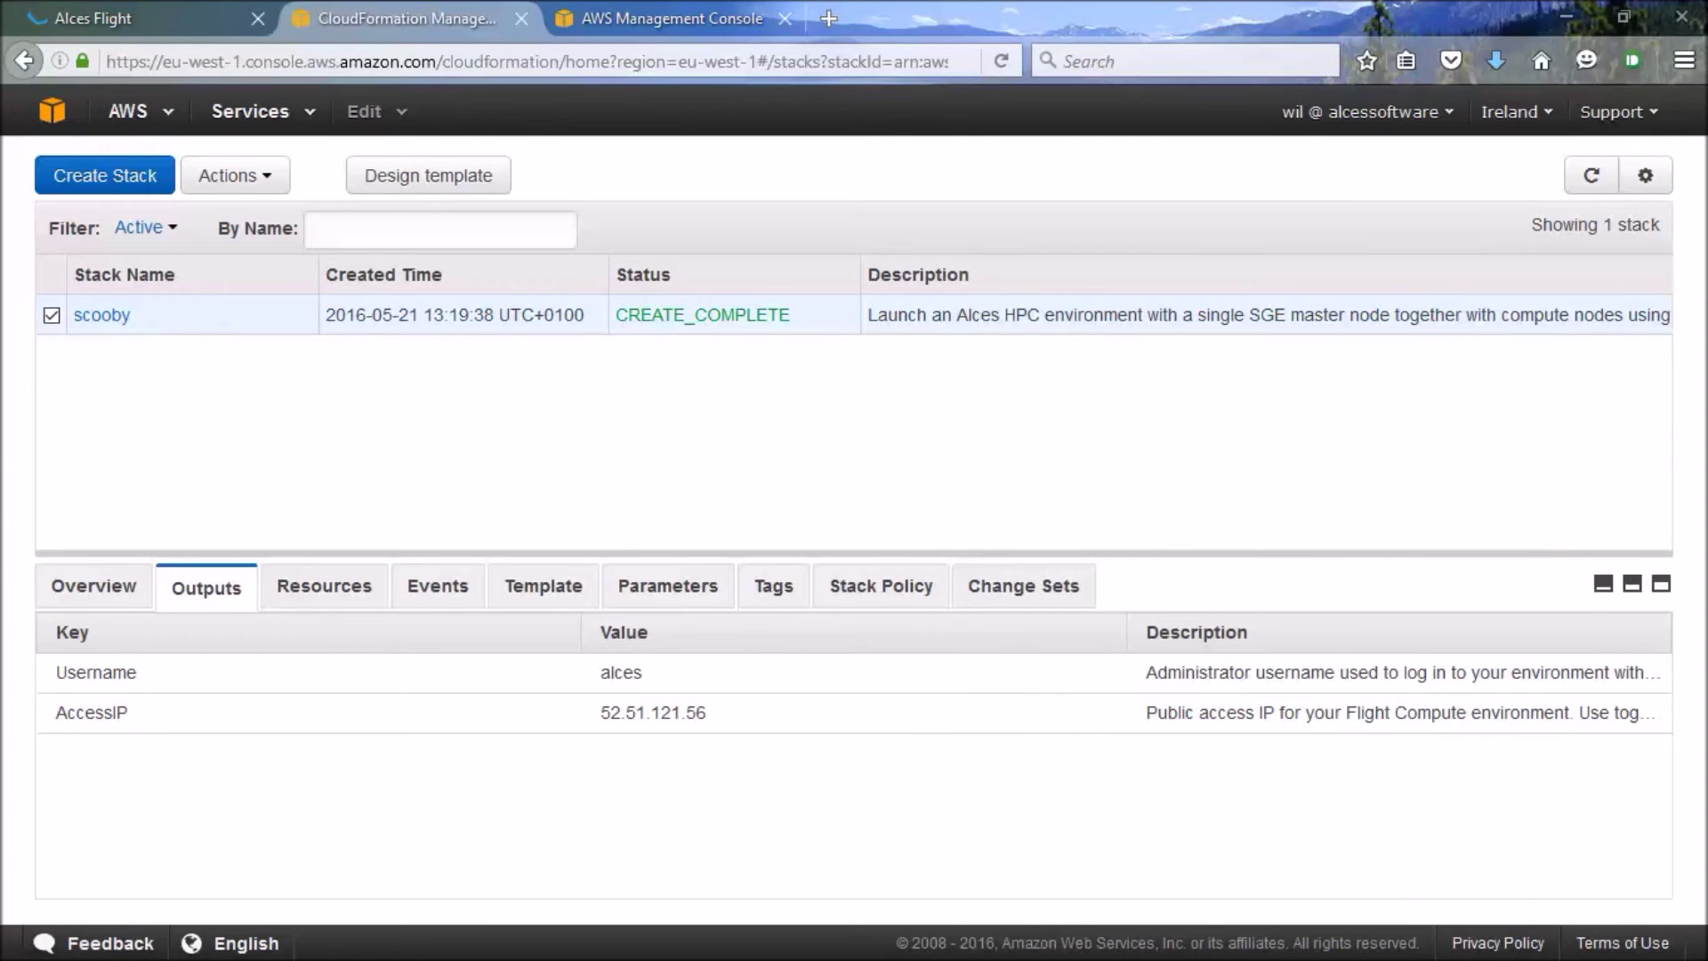
drag(559, 73, 255, 73)
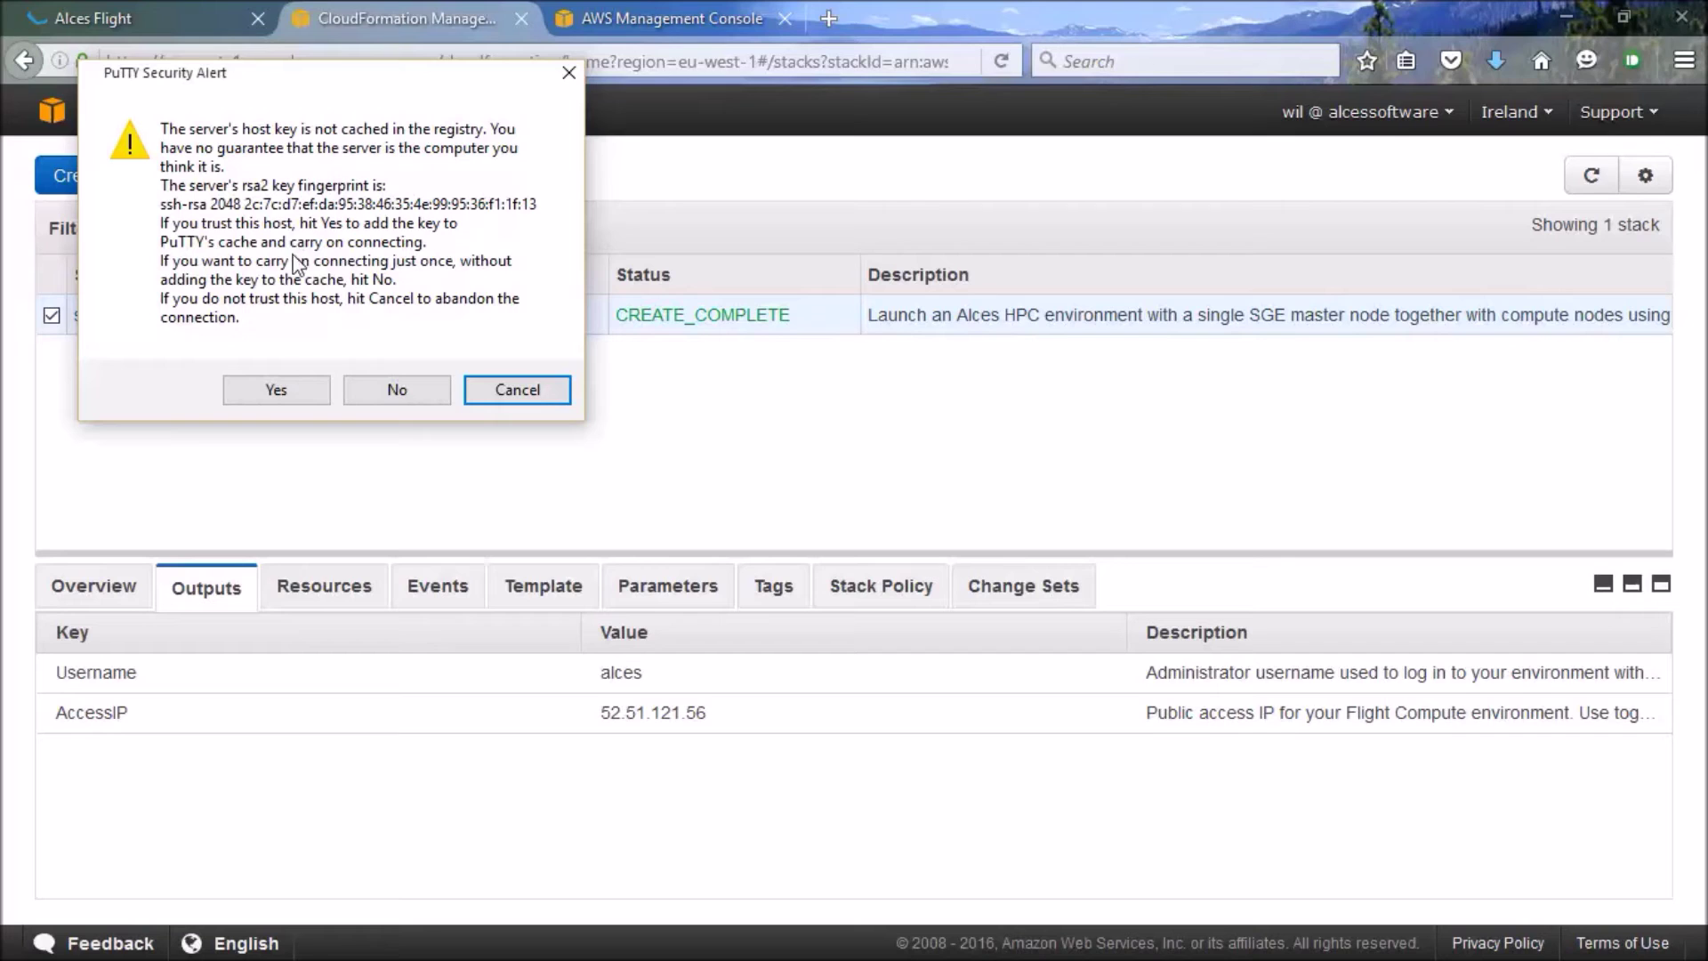
click(280, 388)
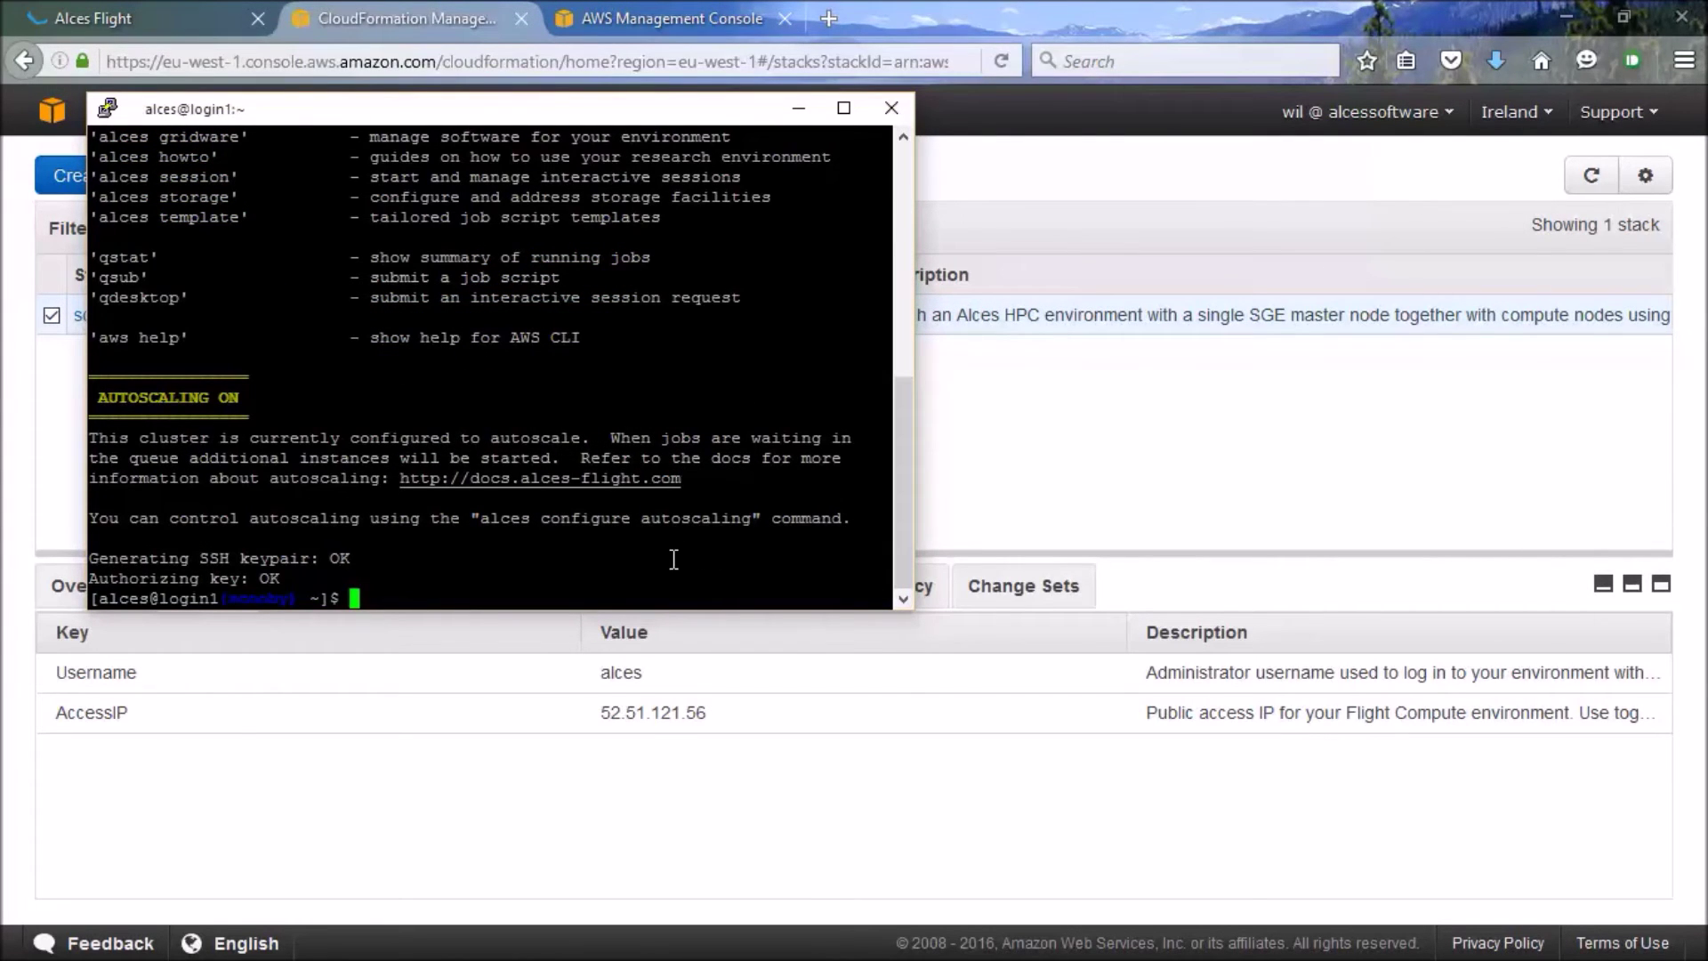
Step: Make the terminal window taller and list the cluster's compute hosts with qhost
drag(834, 620, 812, 903)
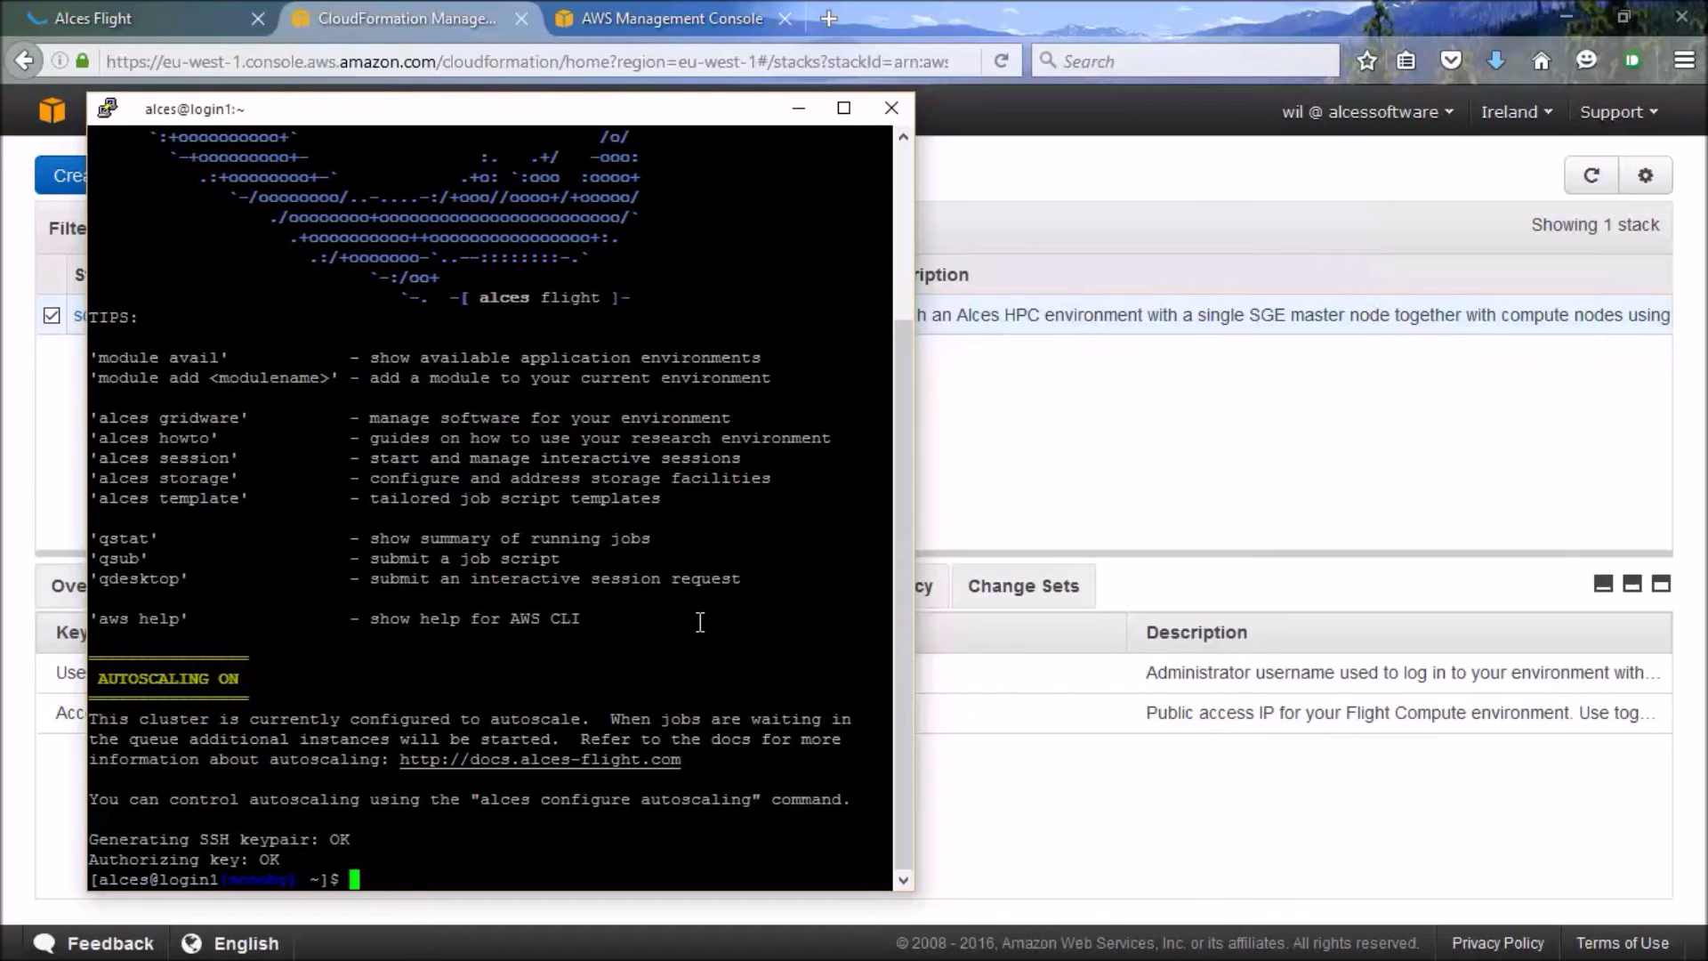
text(qhost)
key(Return)
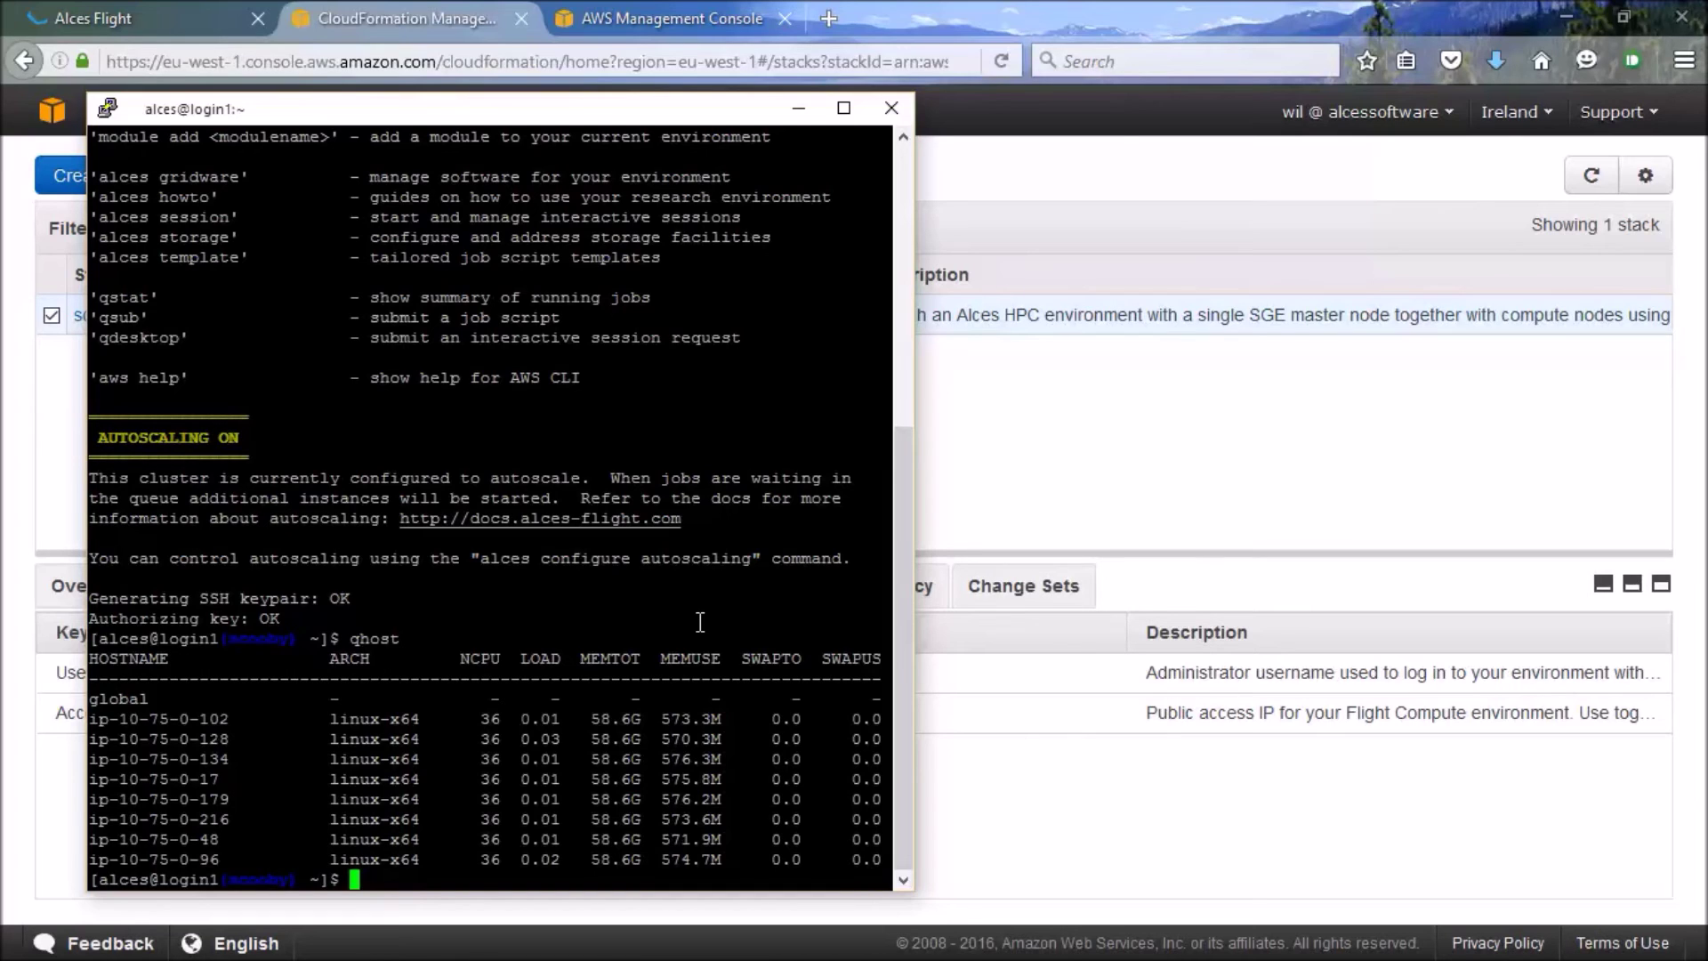
Step: Check the uptime of all compute nodes in parallel with pdsh -g nodes uptime
text(pdsh -g nodes uptime)
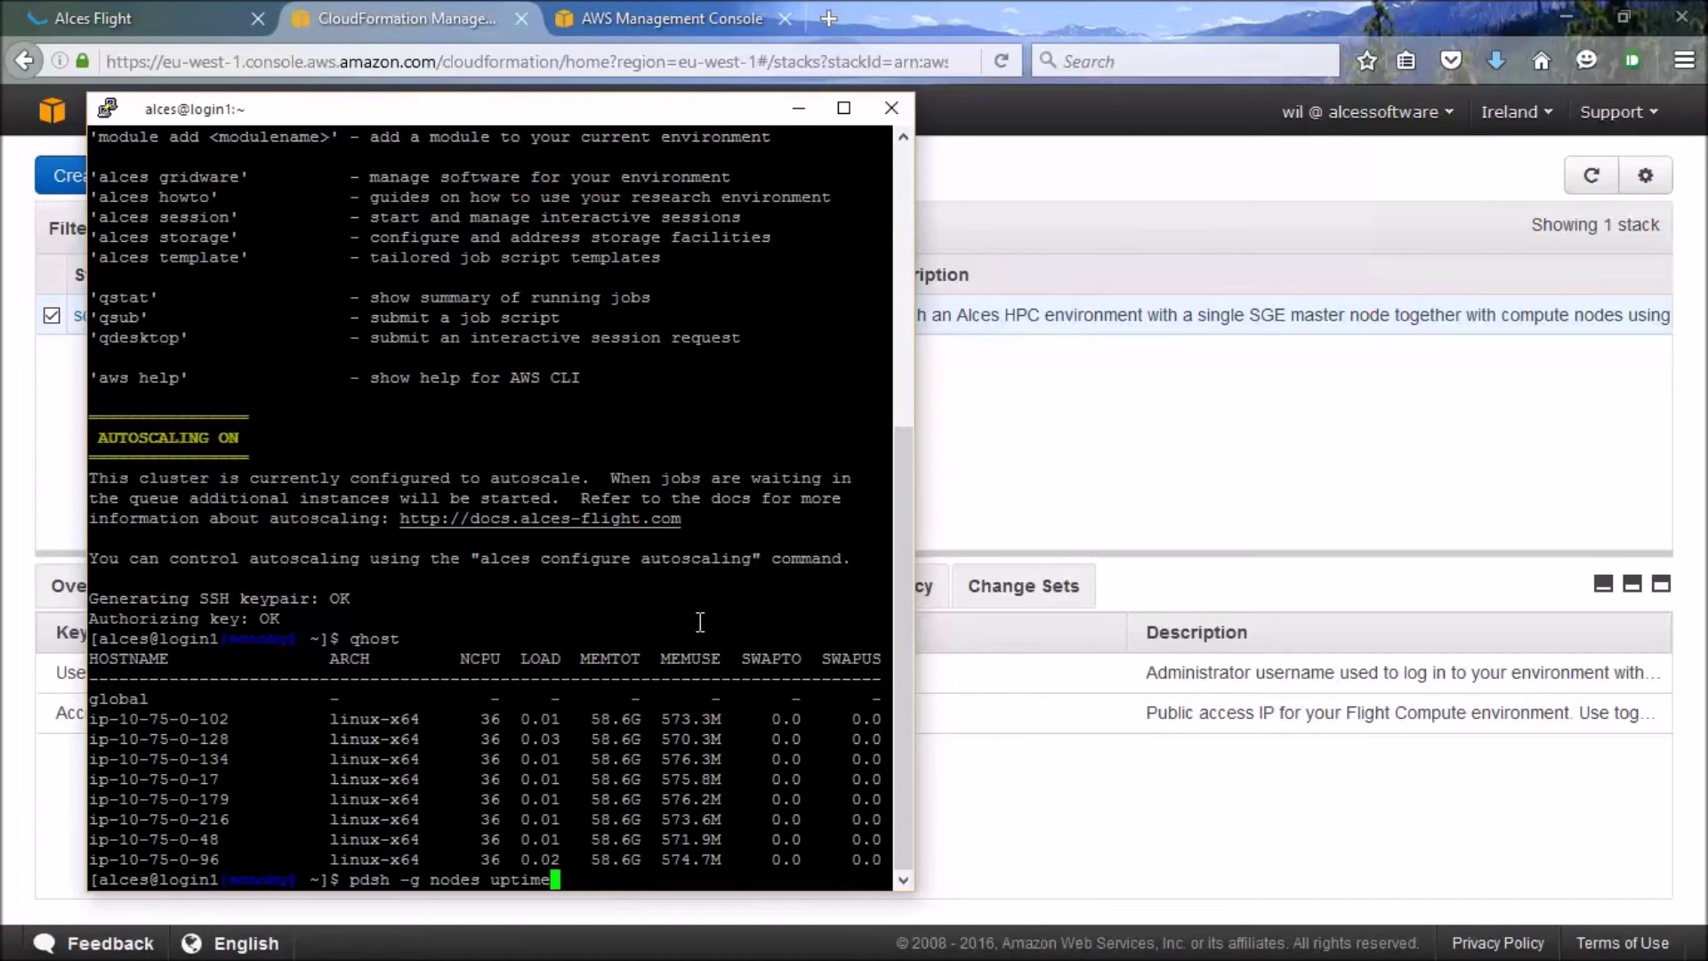
key(Return)
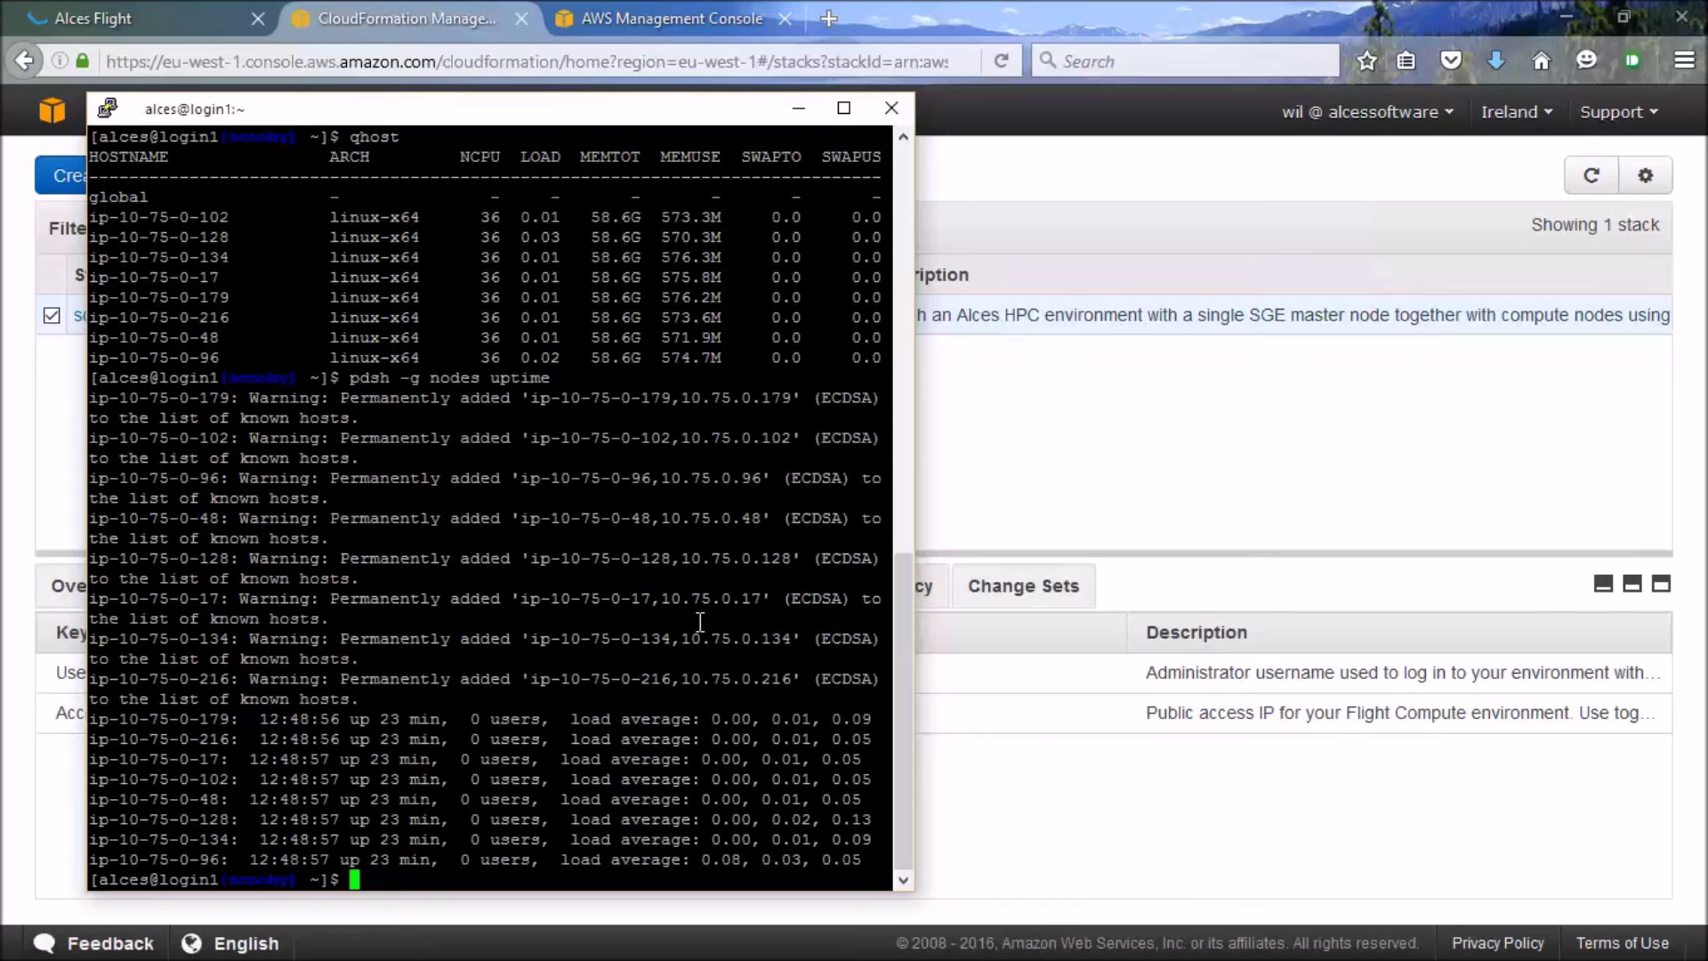
key(Return)
key(Return)
Step: List the compute node names space-separated with nodeattr -s nodes and comma-separated with nodeattr -c nodes
text(nodeattr )
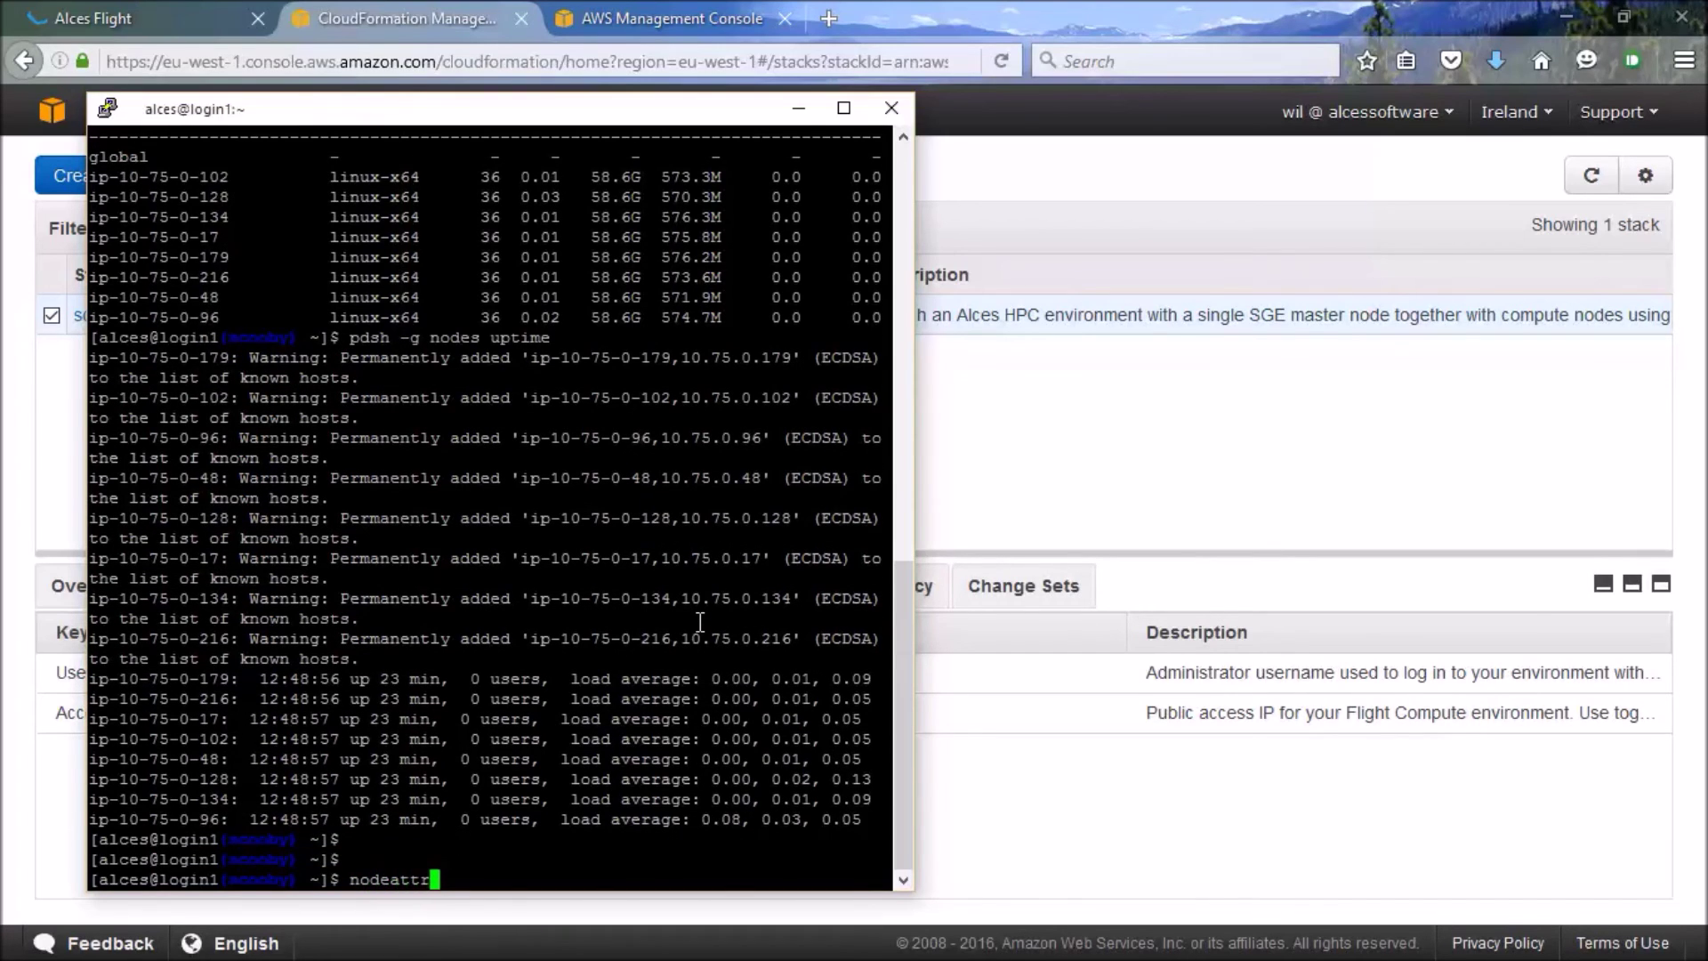
text(-s nodes)
key(Return)
key(Up)
key(Left)
key(Left)
key(Left)
key(Left)
key(Left)
key(Left)
key(Return)
Step: List the compute node names one per line with nodeattr -n nodes
key(Up)
key(Left)
key(Left)
key(Left)
key(Left)
key(Left)
key(Left)
key(BackSpace)
text(n)
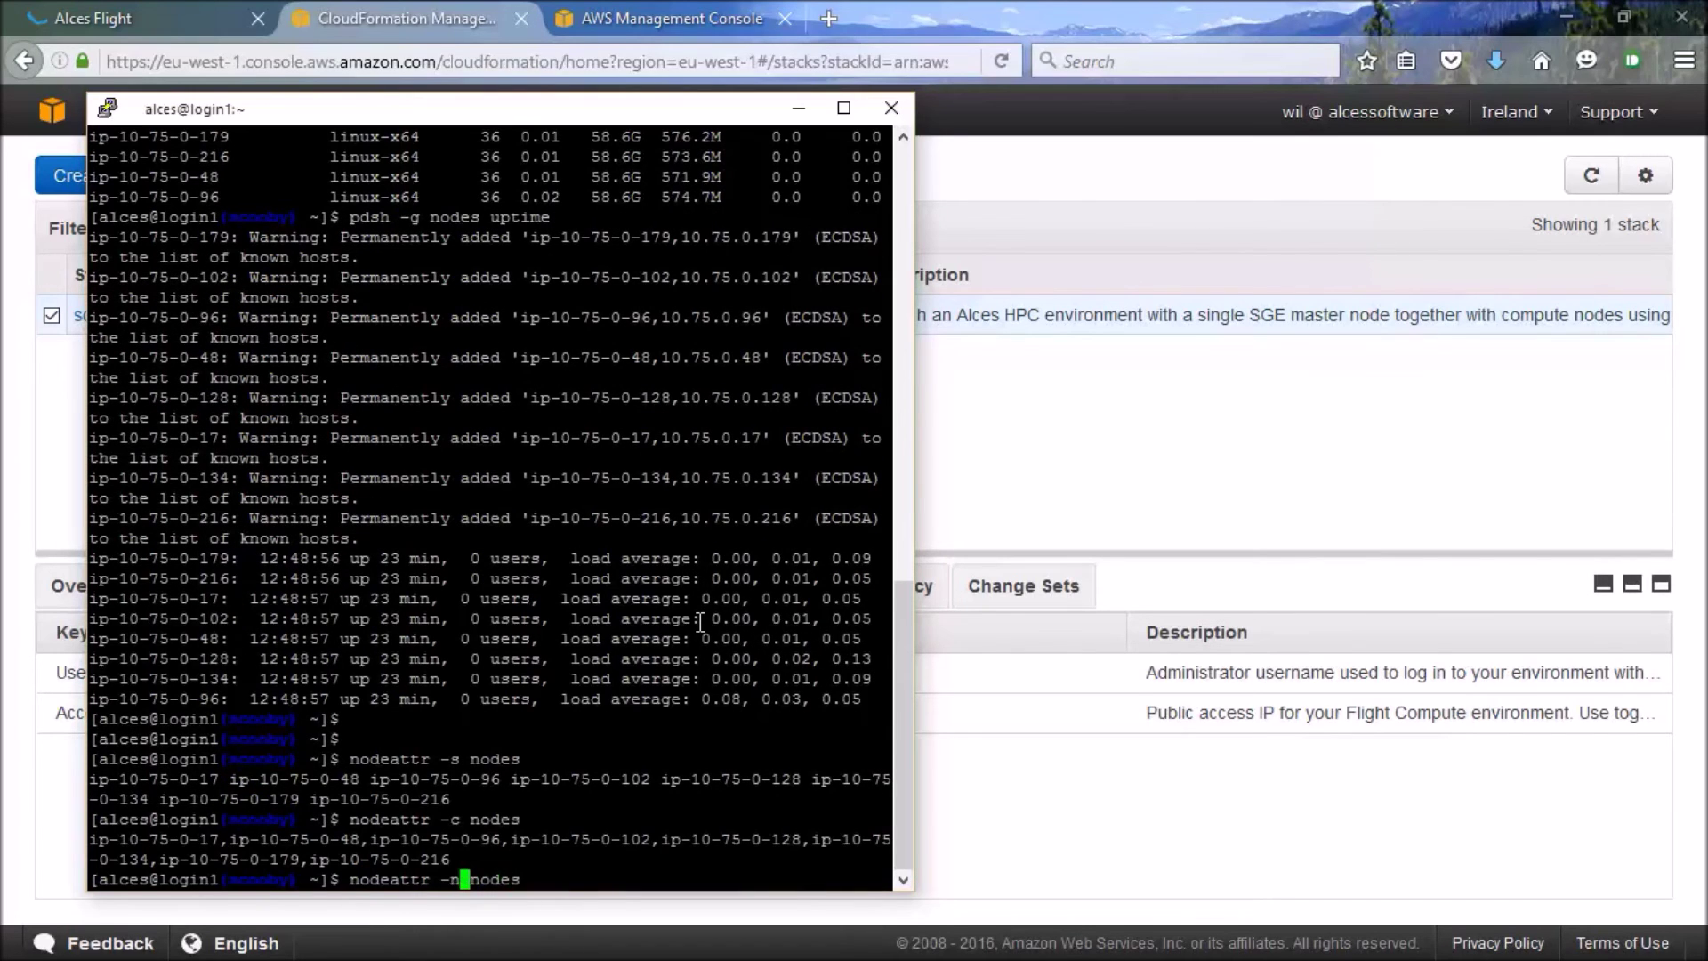
key(Return)
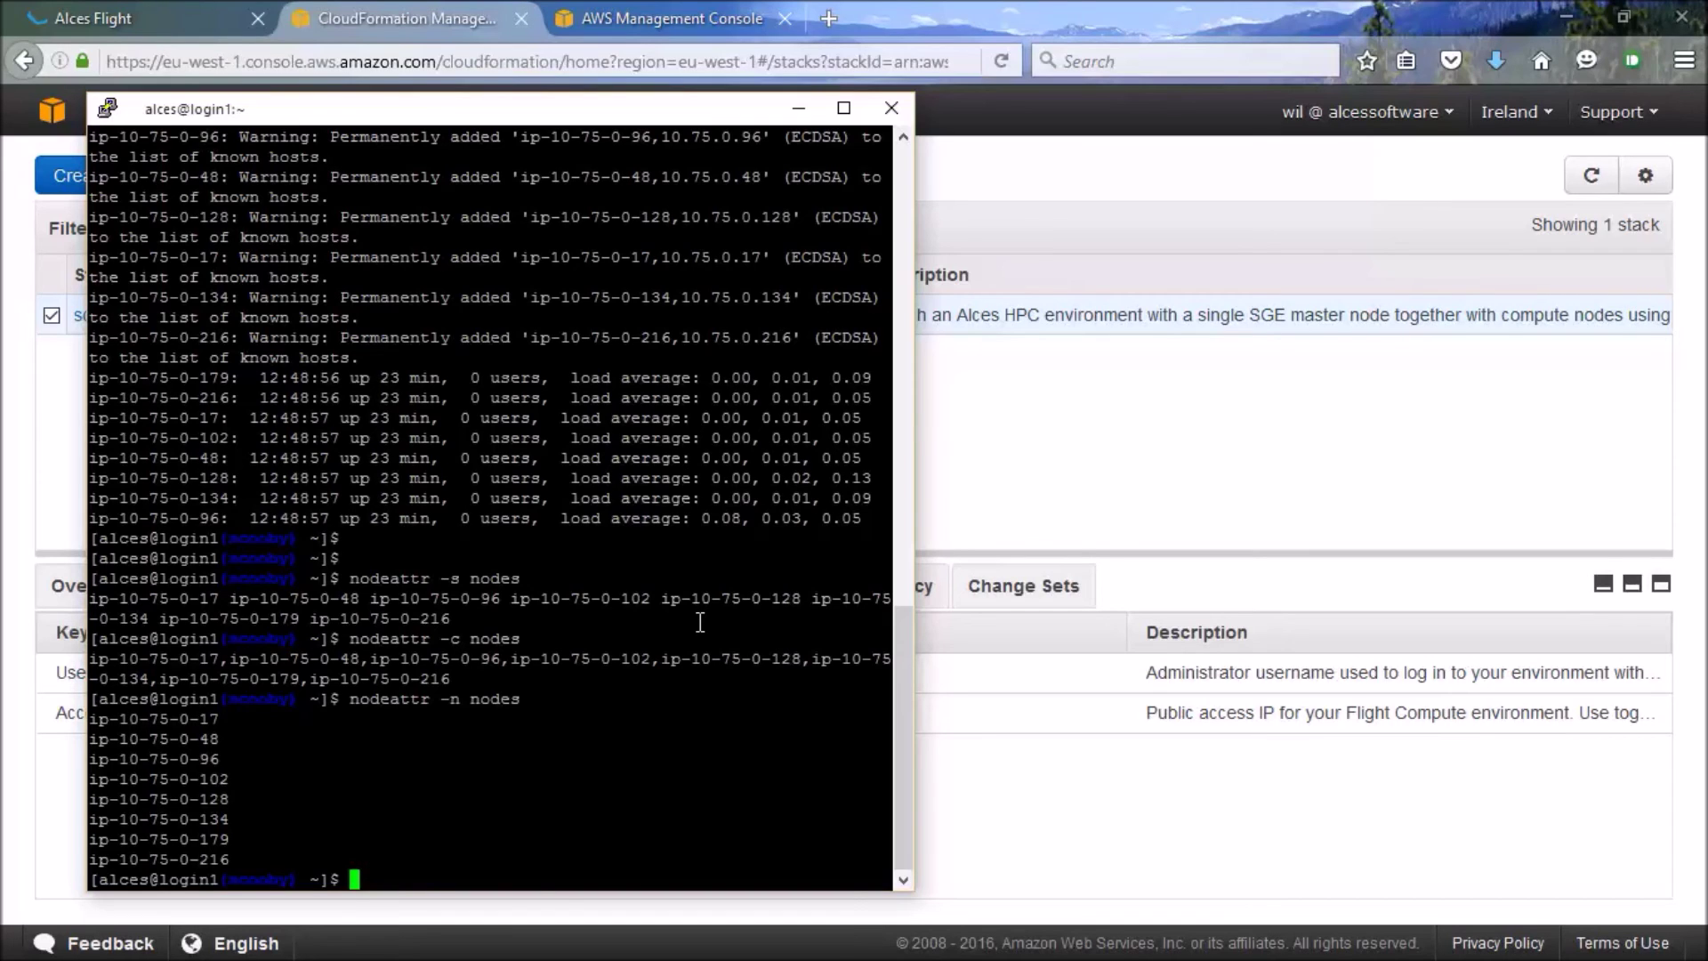
Step: Connect from the login node to compute node ip-10-75-0-17 over SSH and log out of it
text(ssh ip-10-75-0-17)
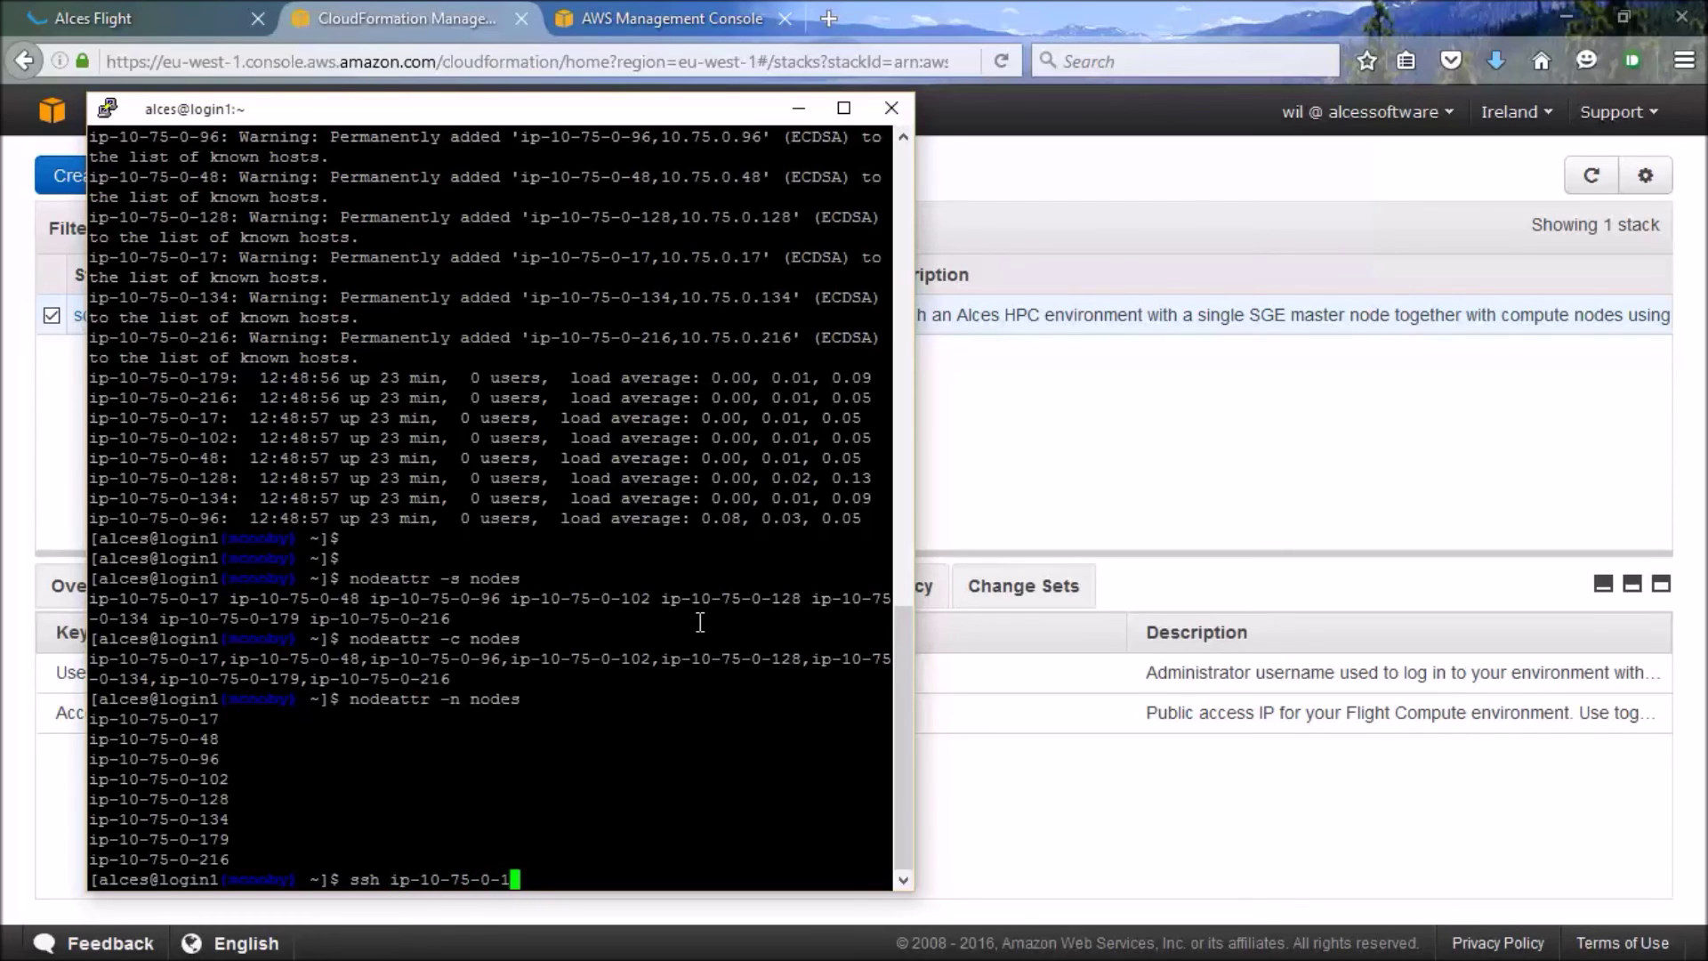
key(Return)
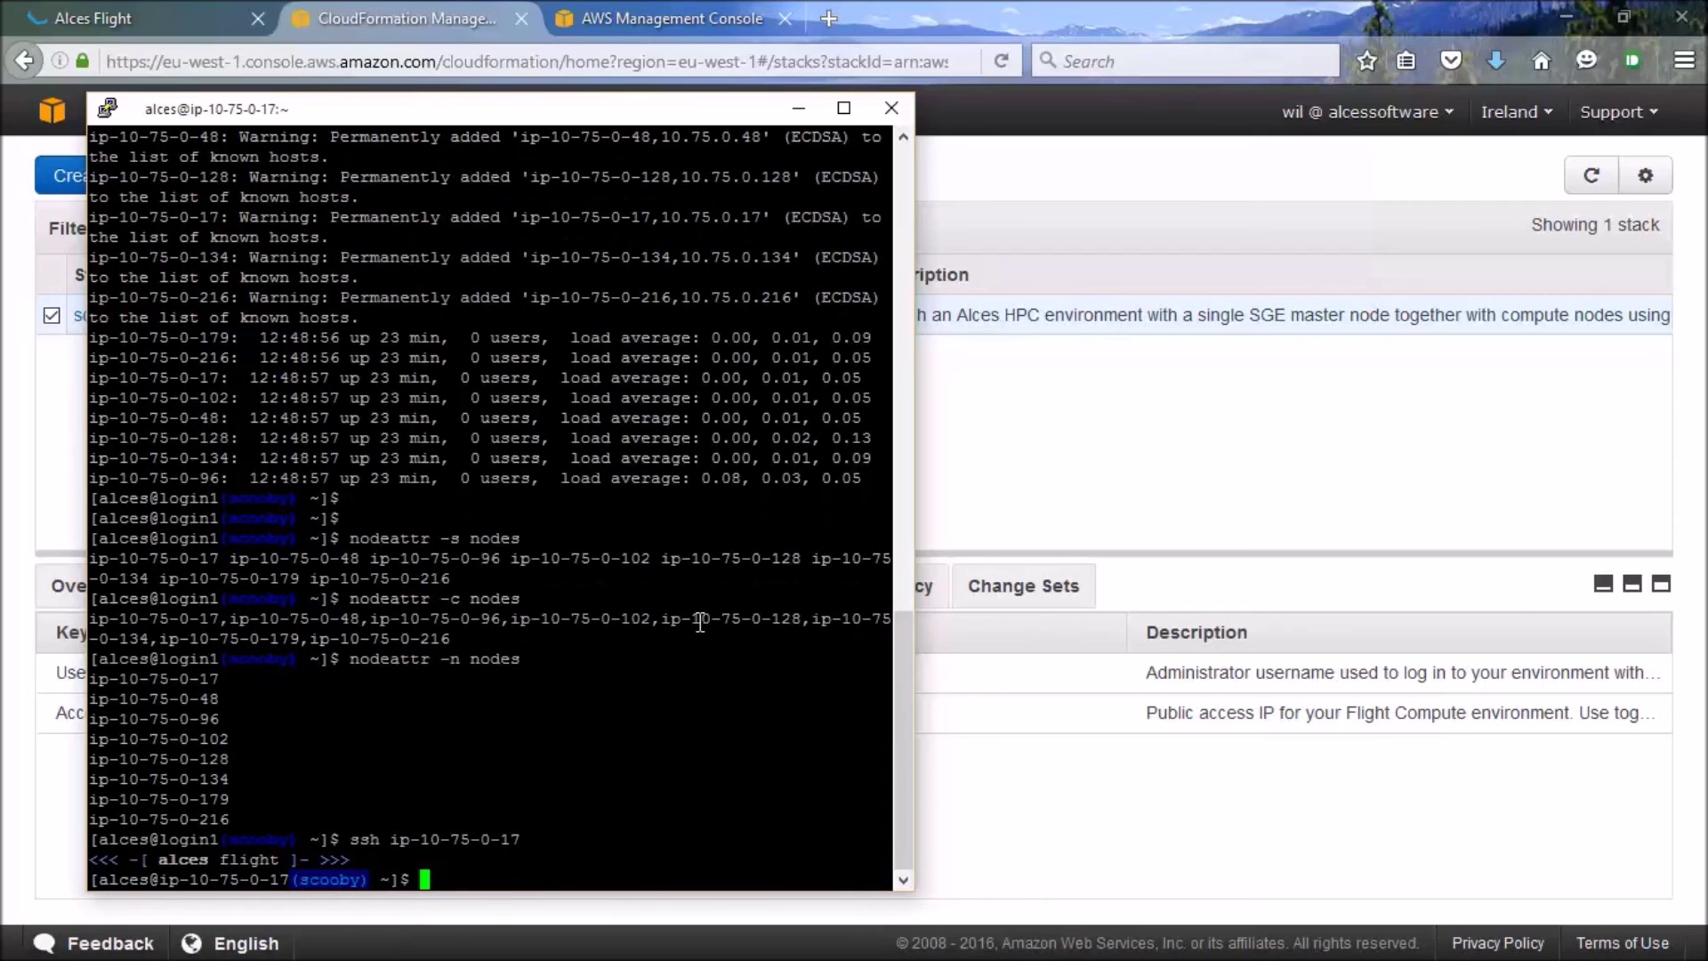
key(ctrl+d)
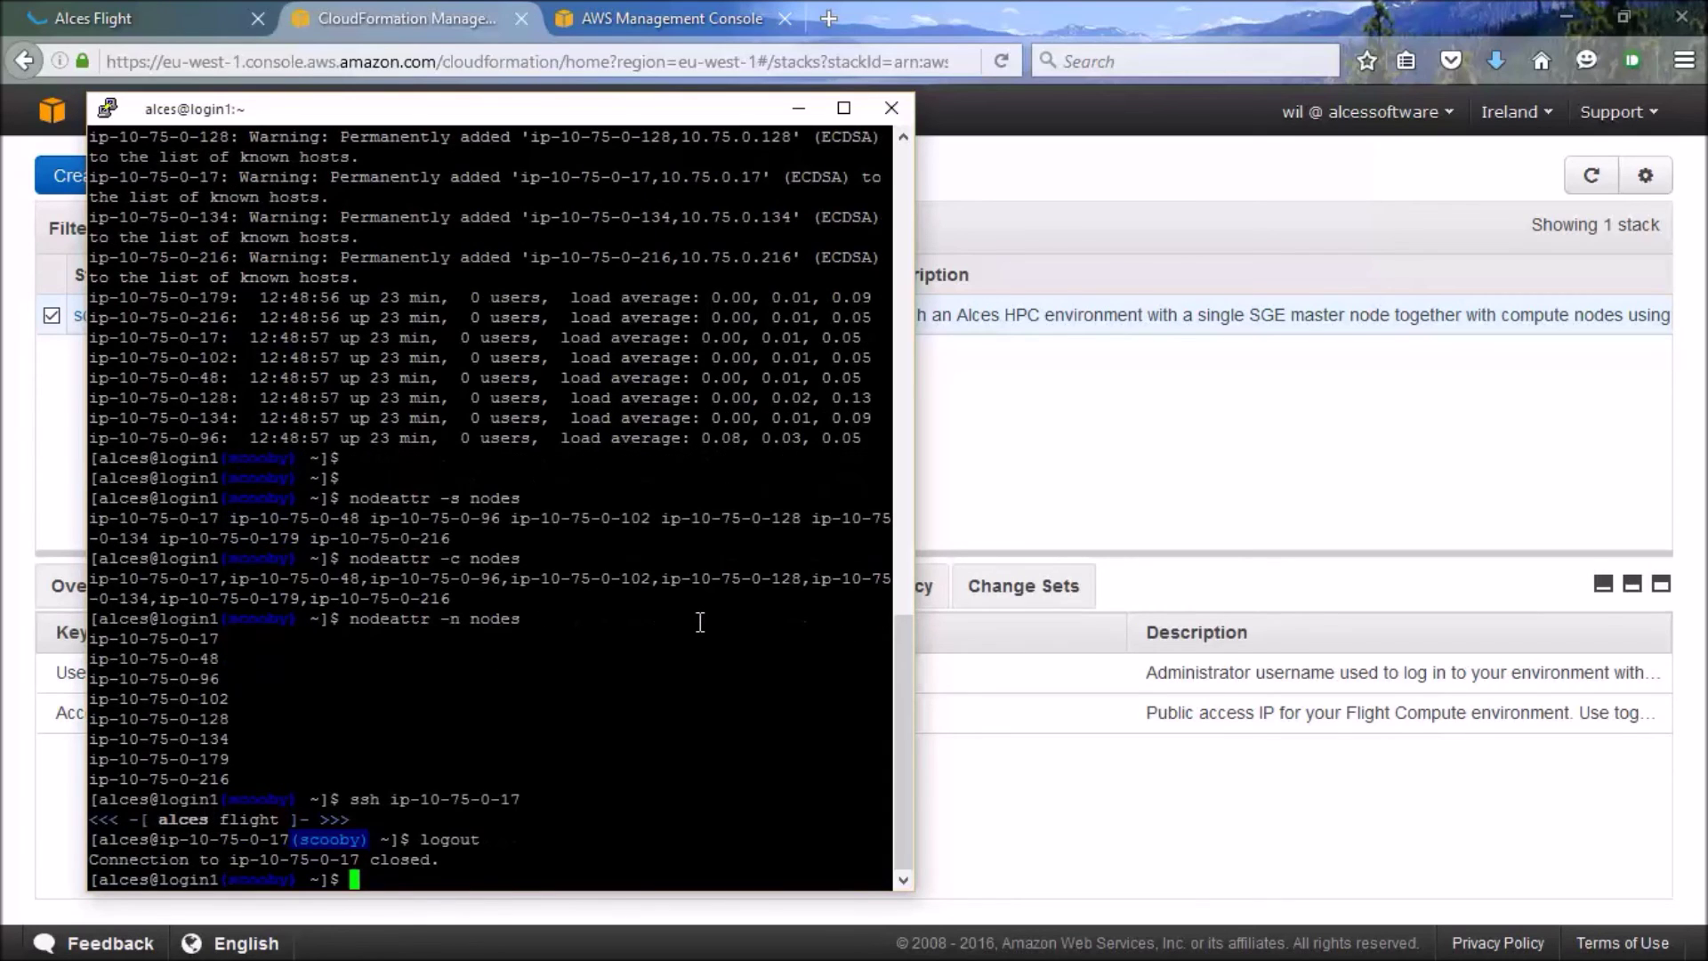
Step: Start a root shell on the login node with sudo -s and exit it
text(sudo -s)
key(Return)
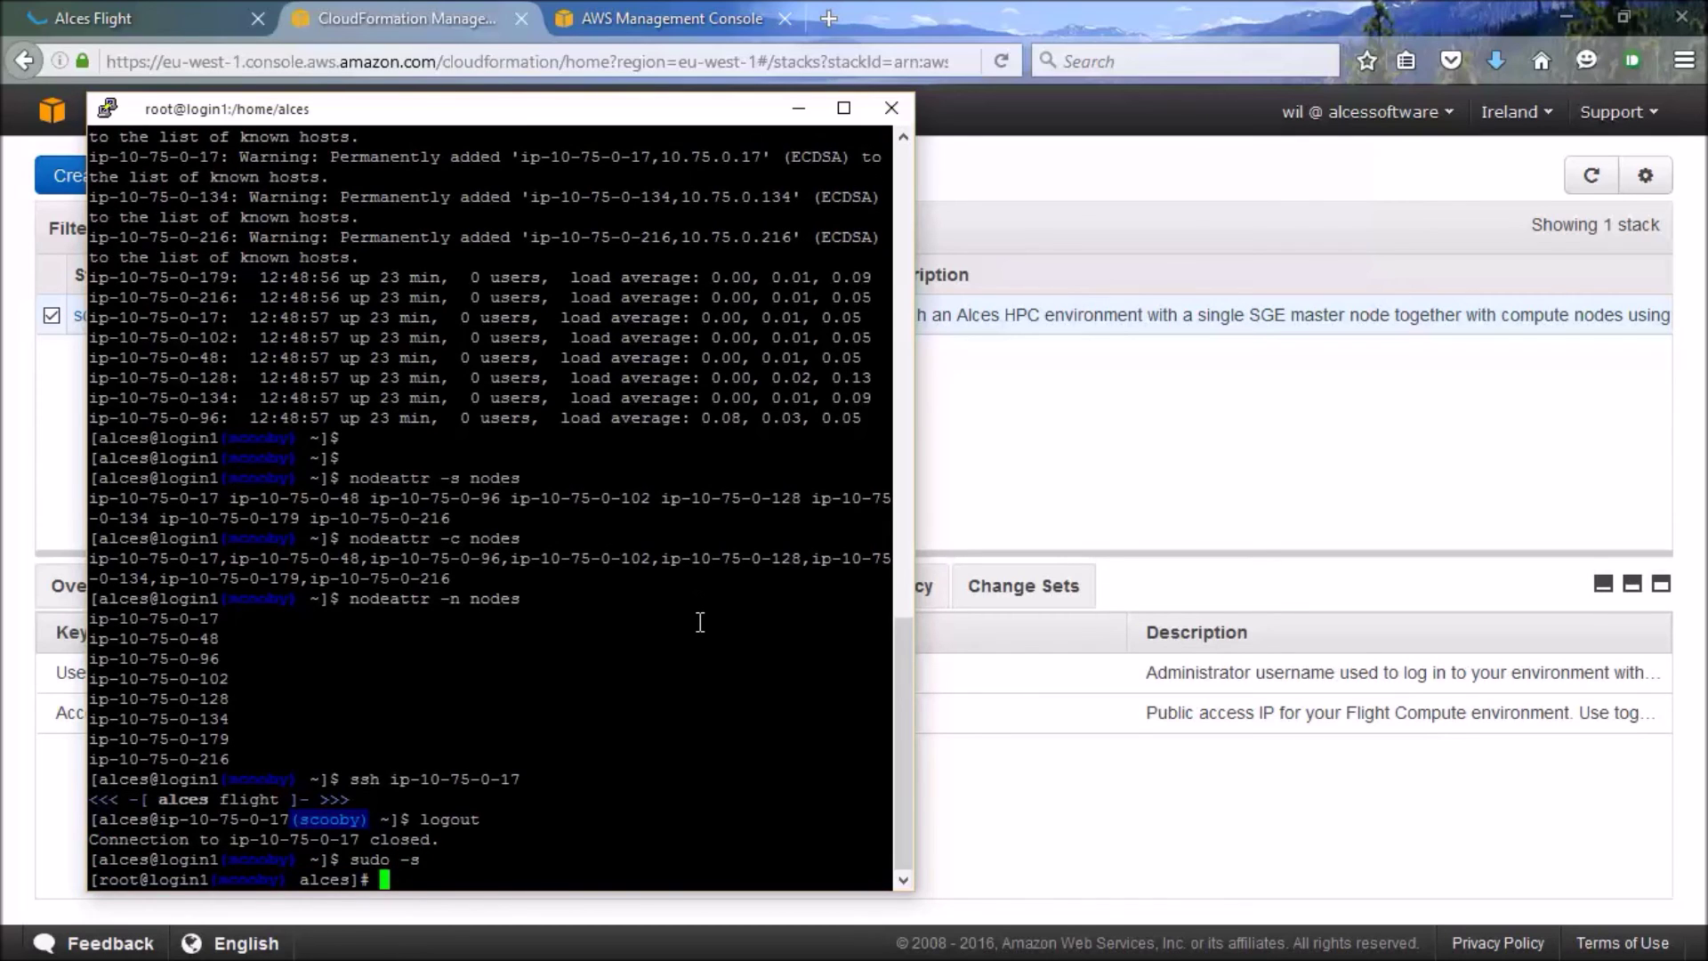
key(ctrl+d)
Step: Reconnect to ip-10-75-0-17 over SSH, start a root shell there with sudo -s, and exit the root shell
key(Up)
key(Up)
key(Return)
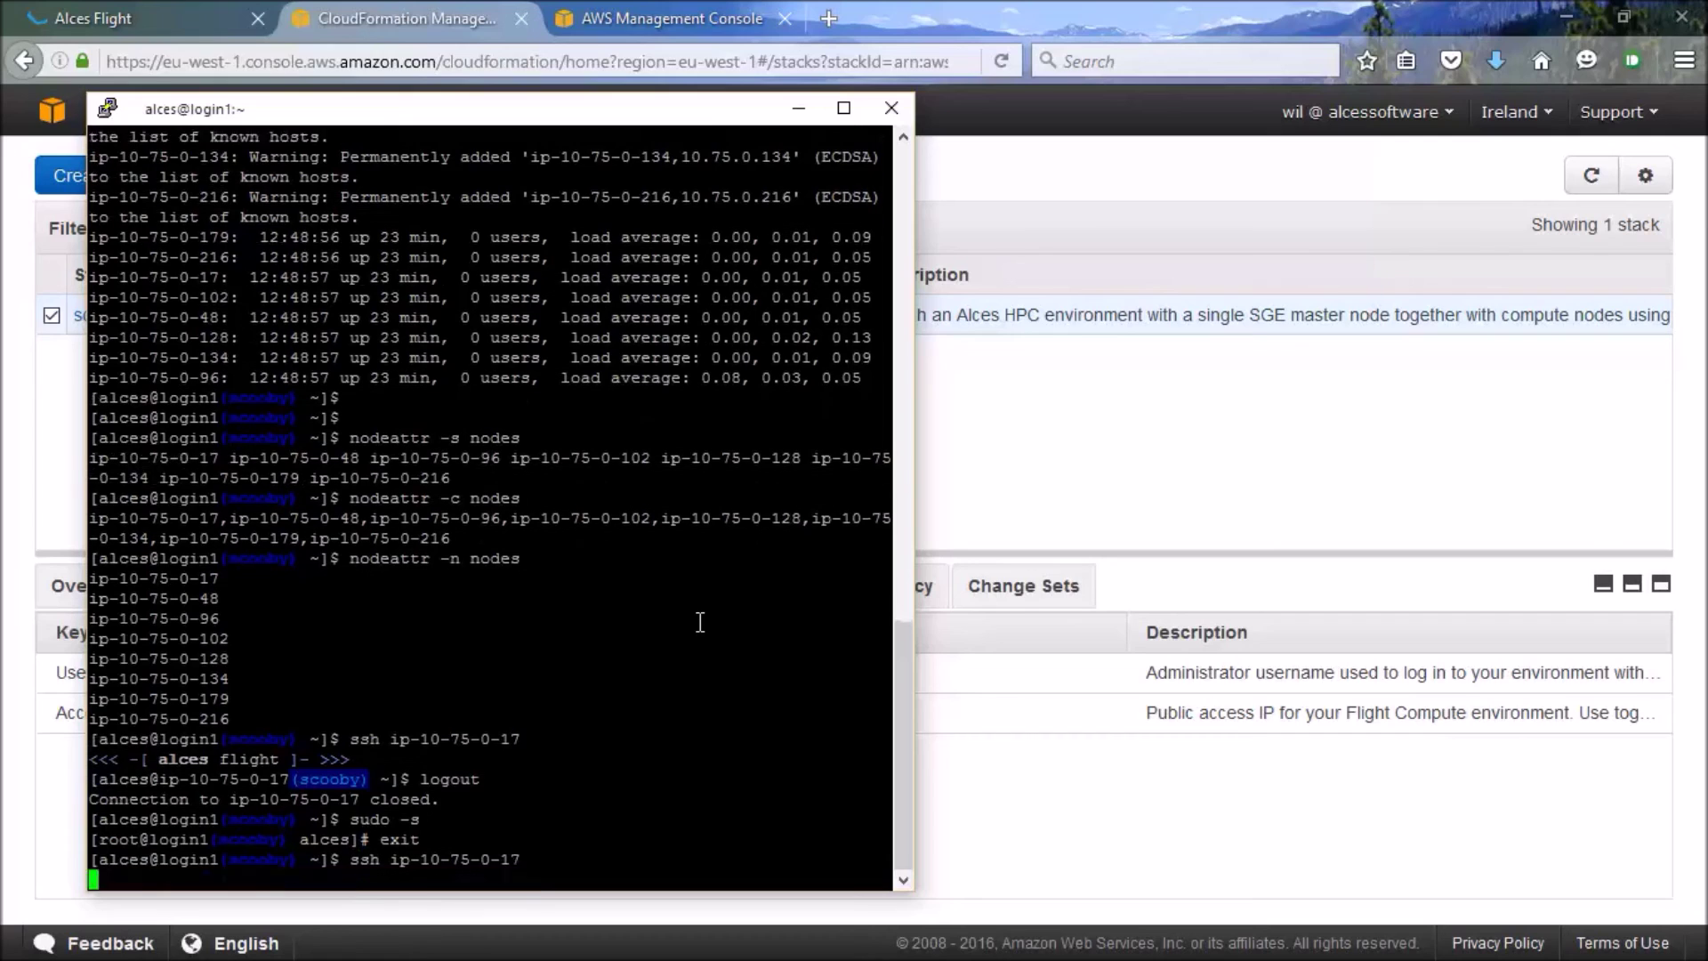
text(sudo -s)
key(Return)
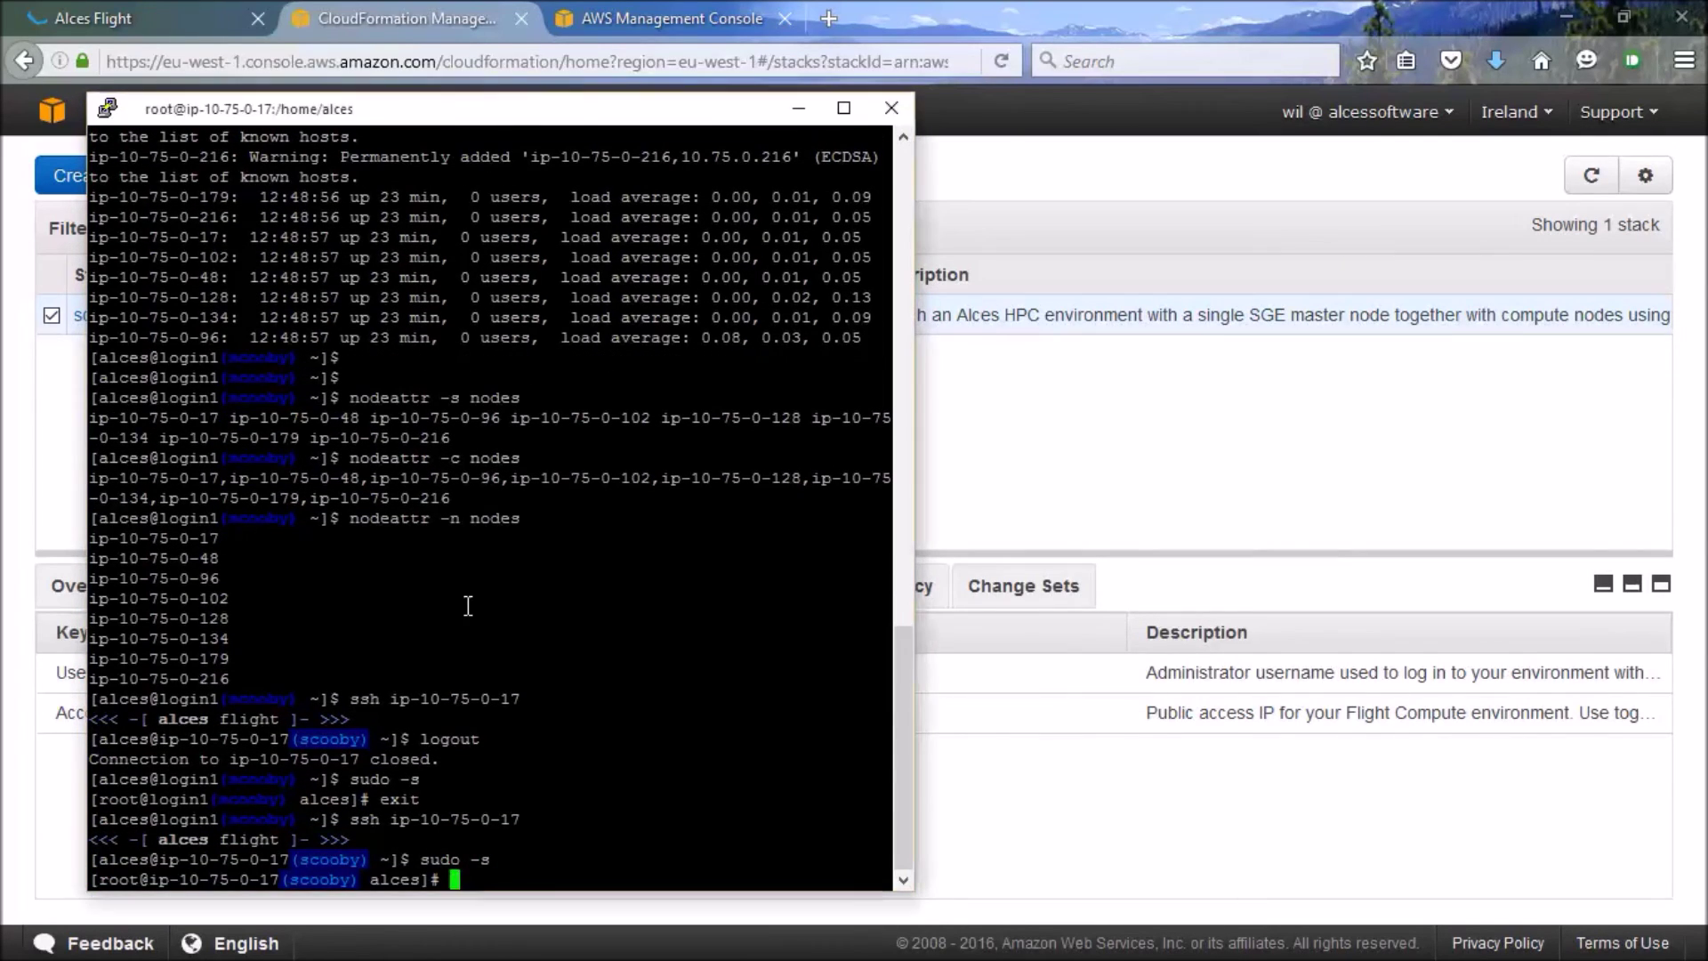
key(ctrl+d)
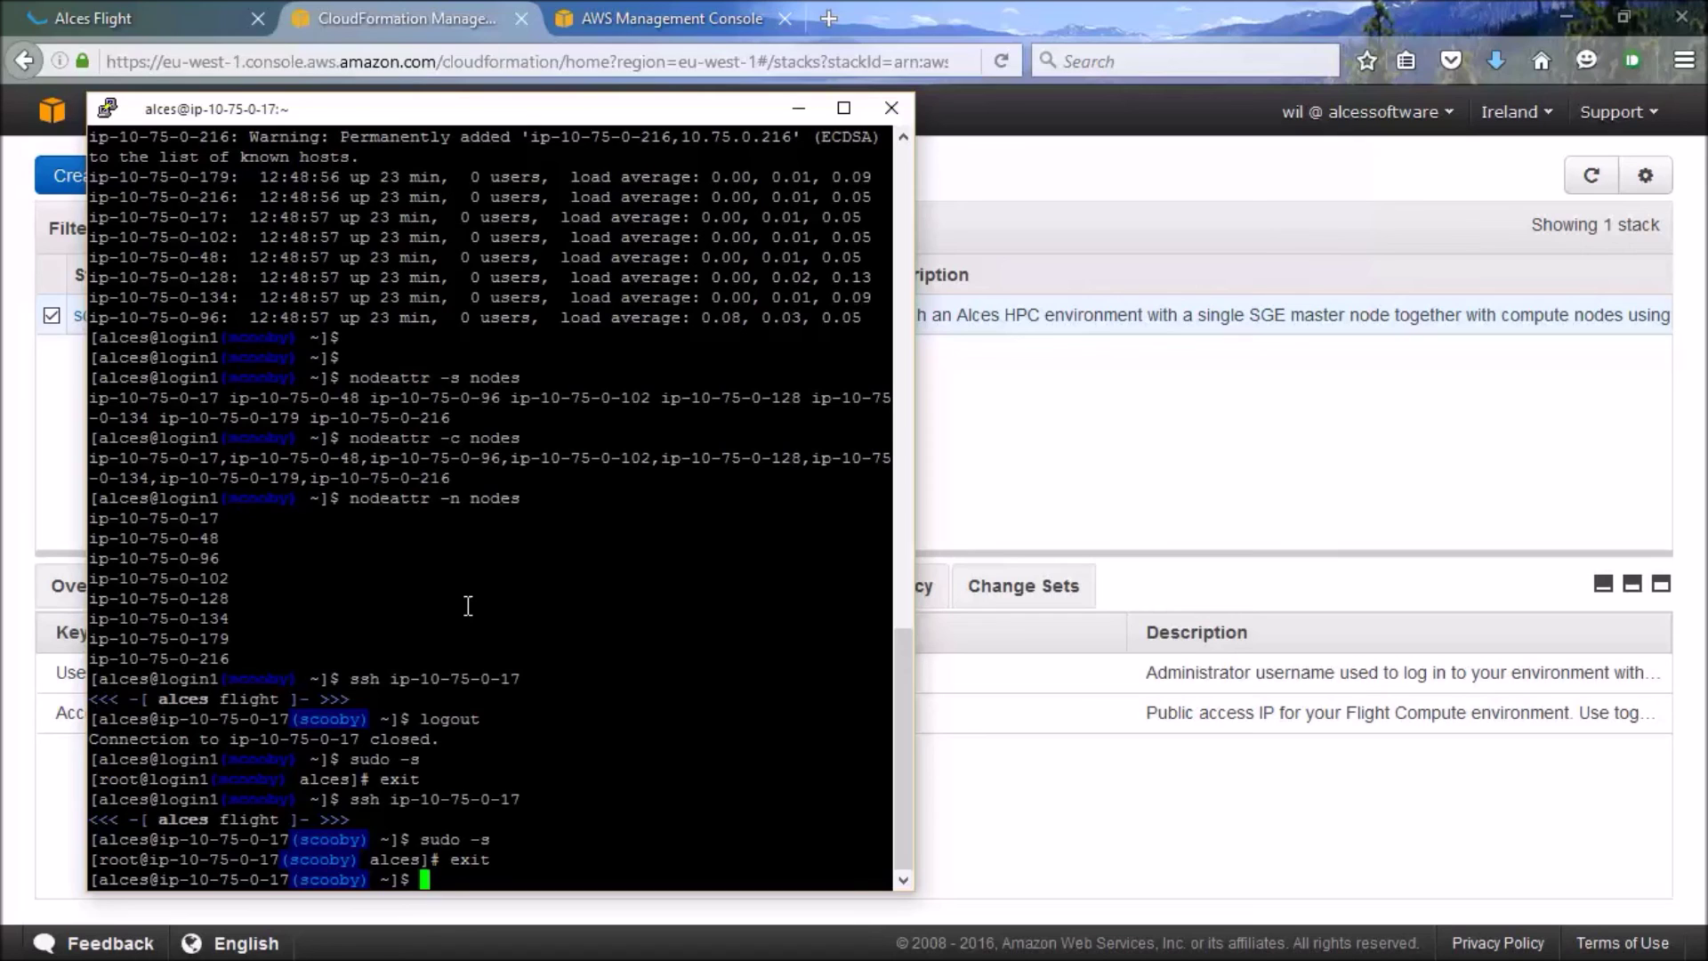
Step: Switch back to the CloudFormation console and delete the scooby stack, confirming the deletion
click(976, 427)
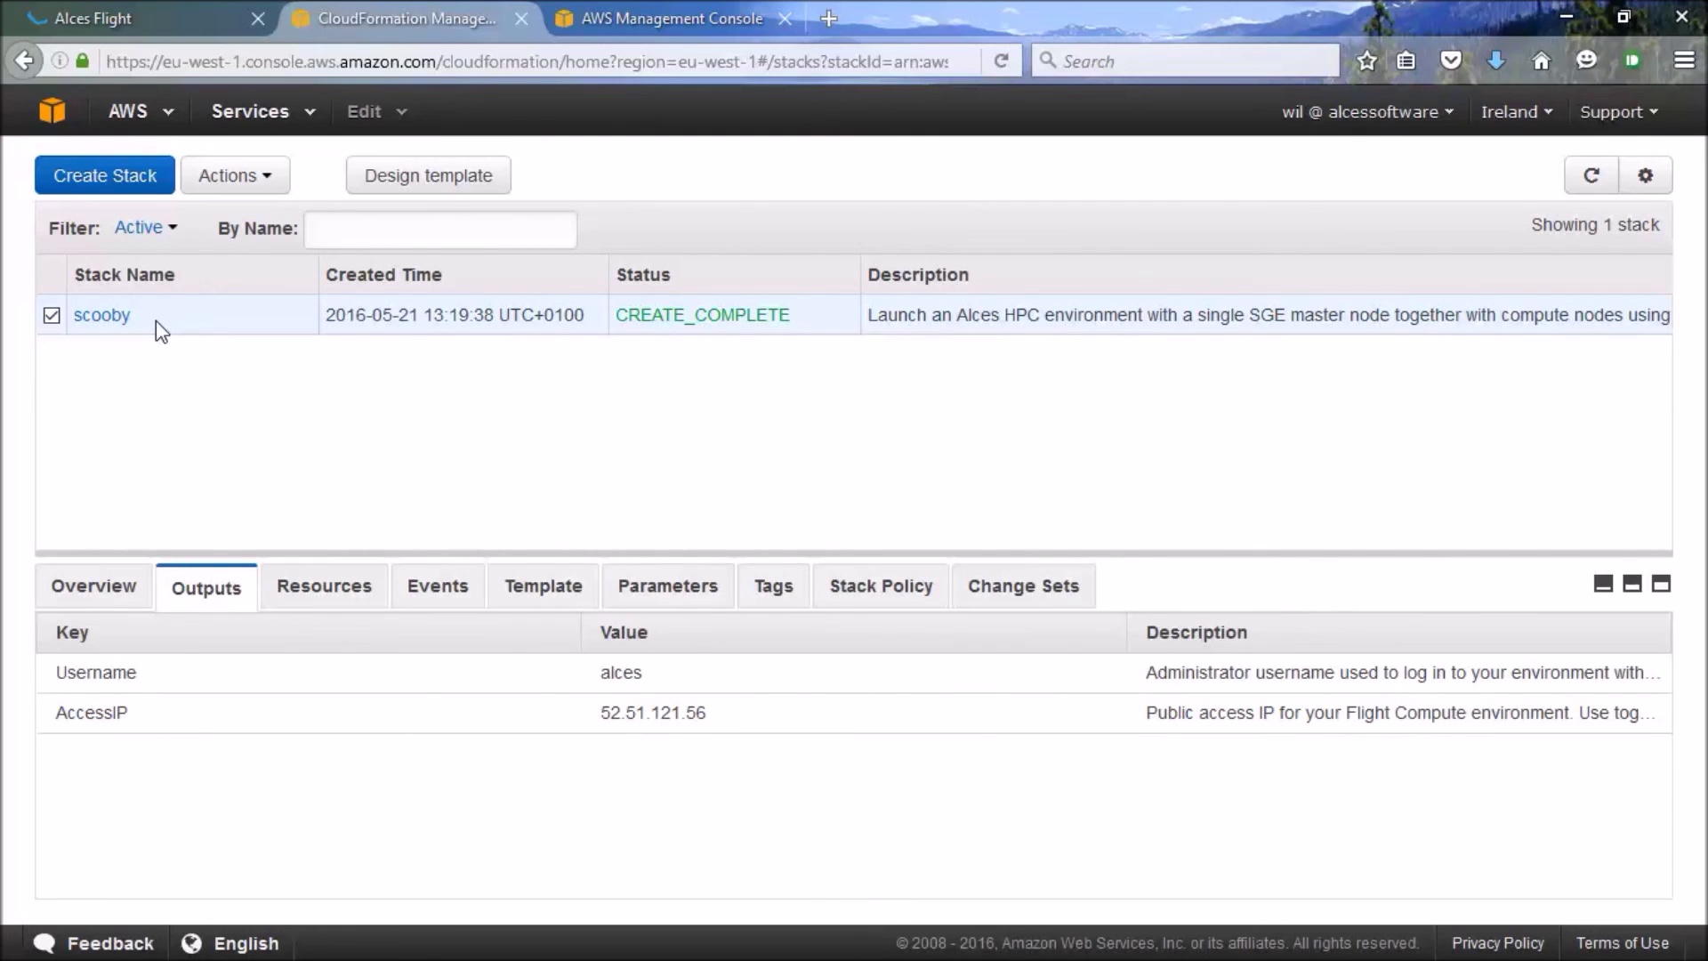
click(246, 191)
click(265, 297)
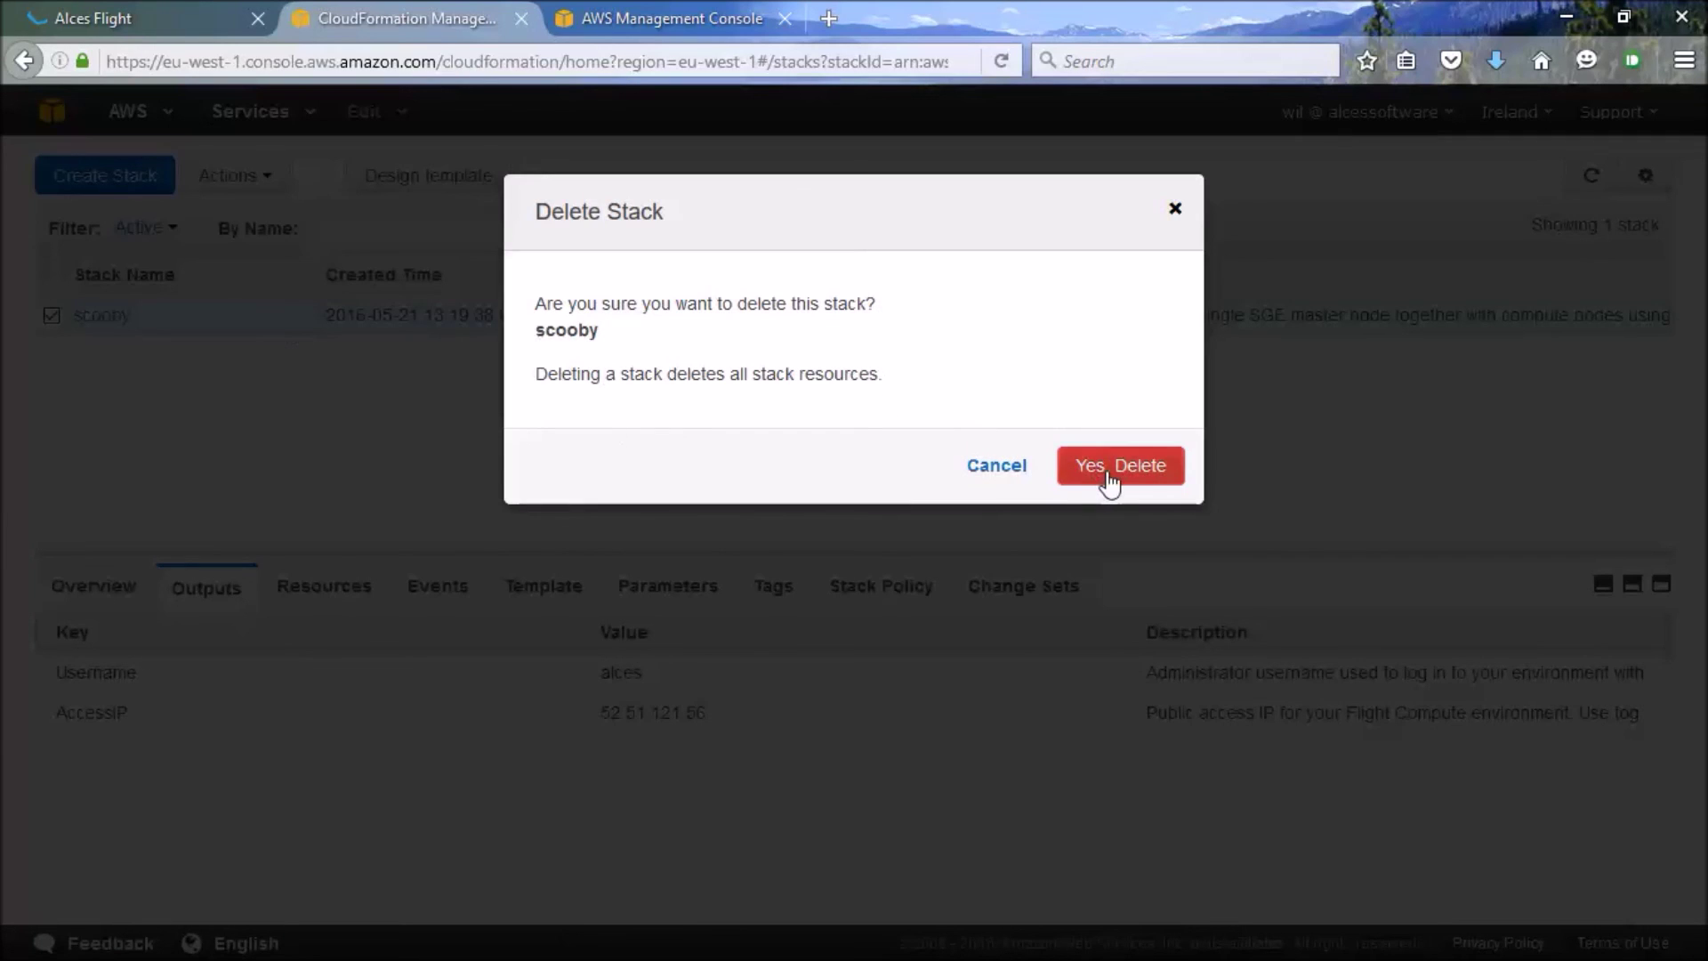
click(1110, 481)
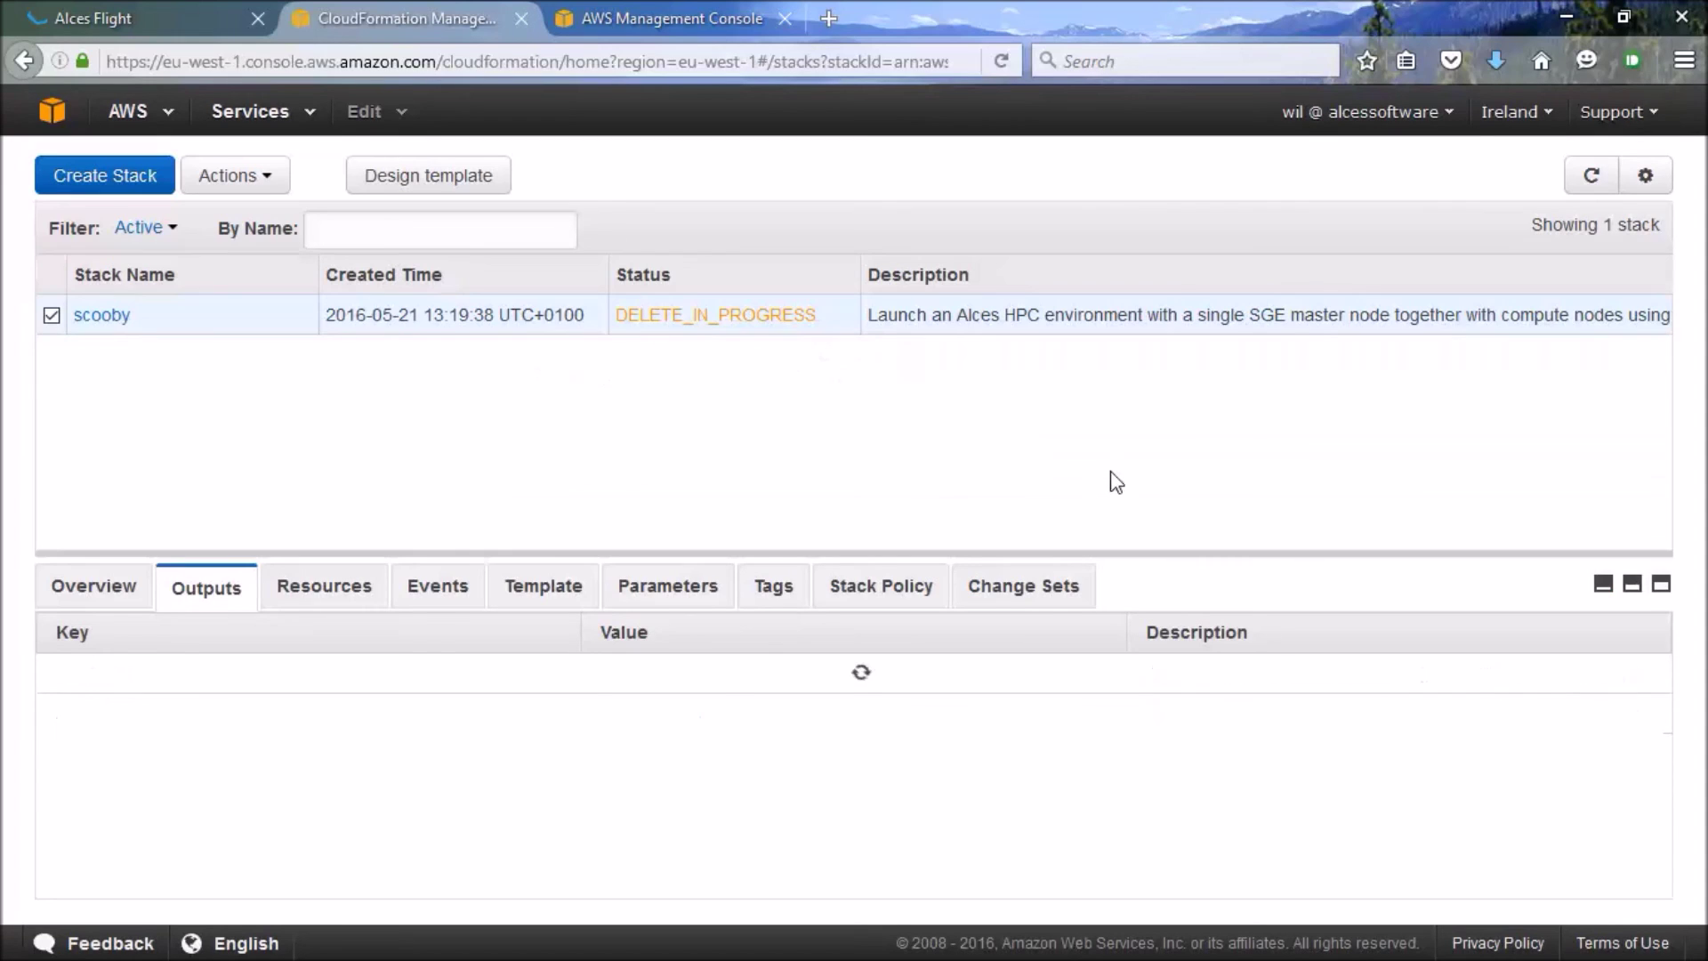